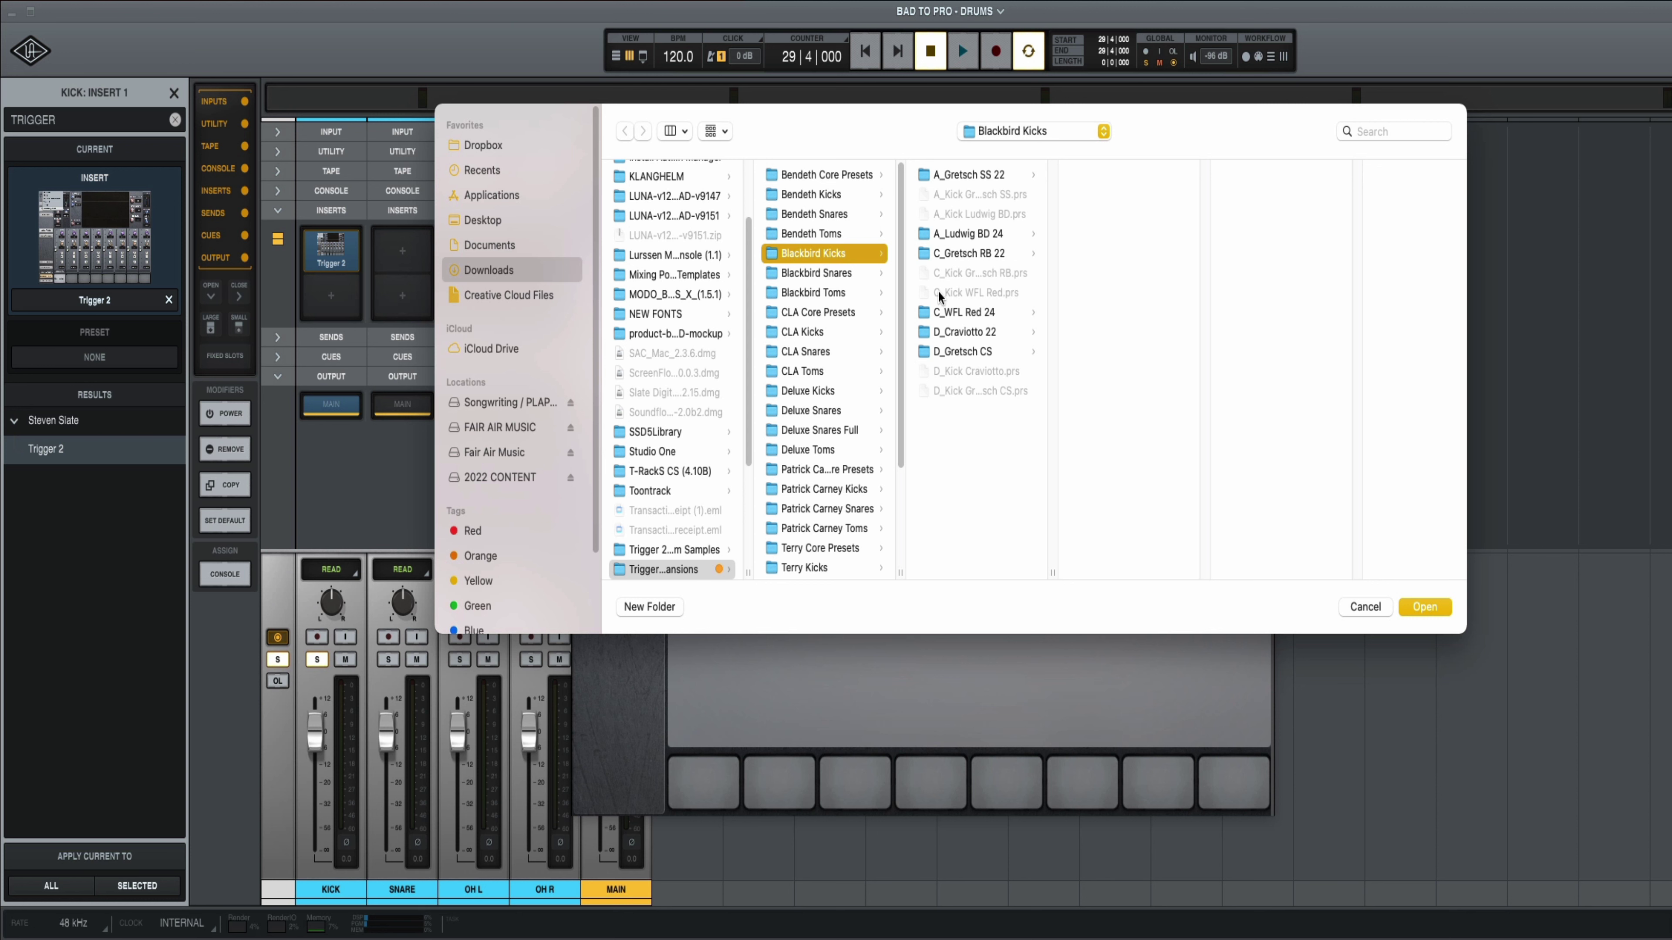
Set Trigger 2's base directory to the Blackbird Kicks folder and show its contents in the sample browser
{"action": "left_click", "coordinate": [1406, 606]}
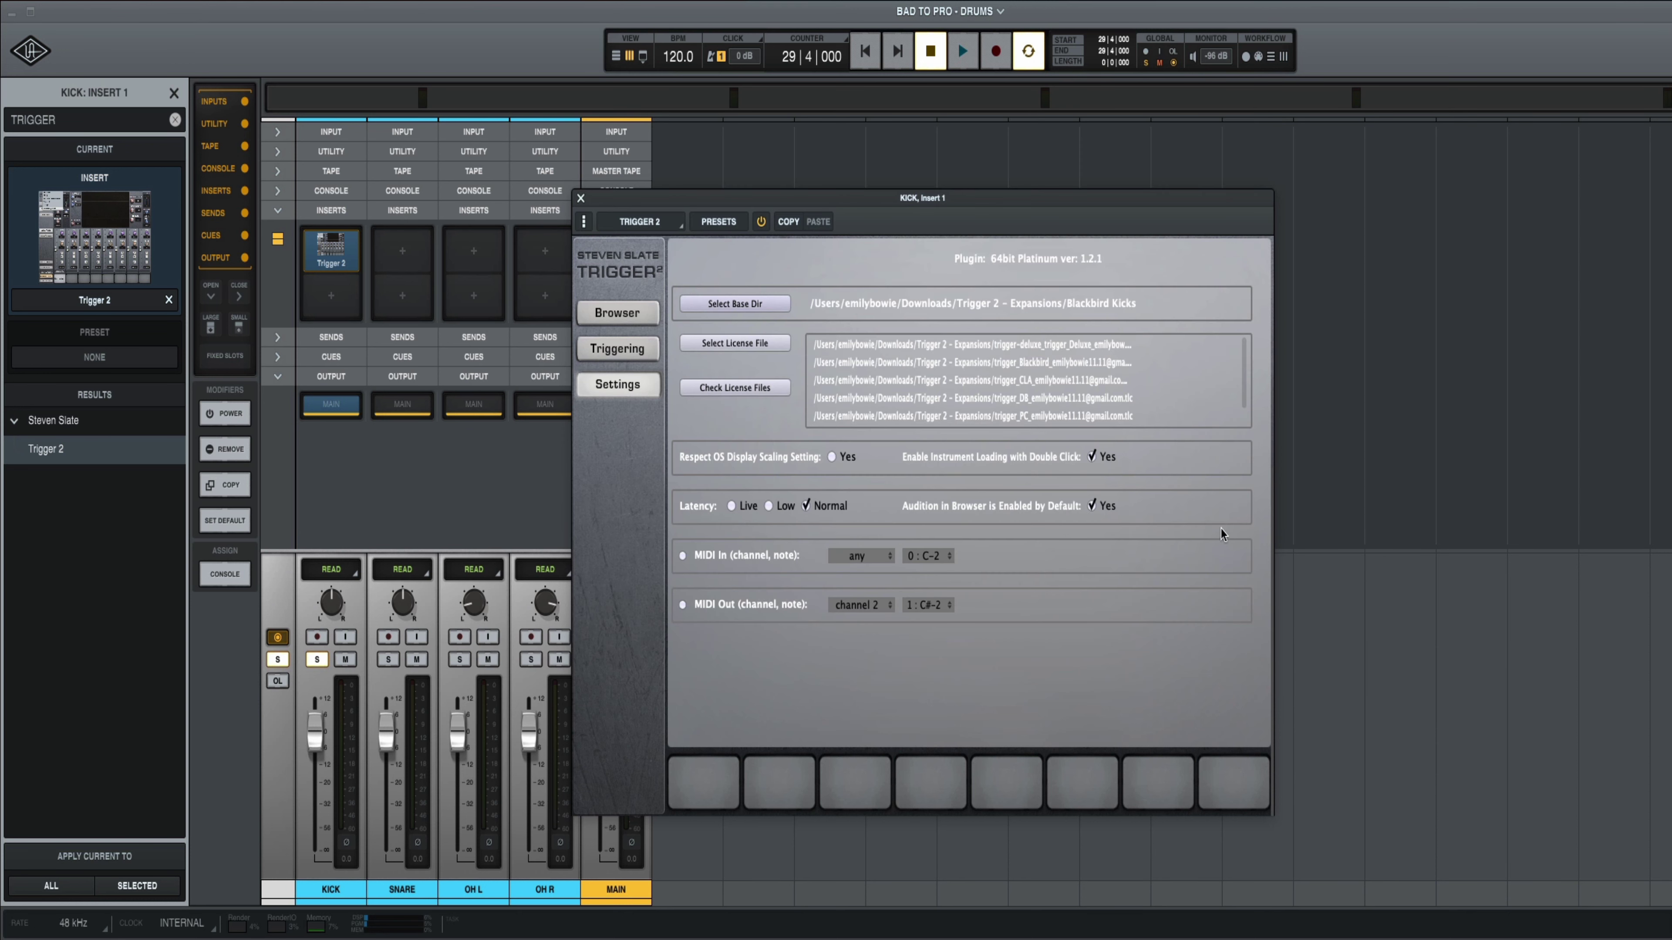
{"action": "left_click", "coordinate": [614, 316]}
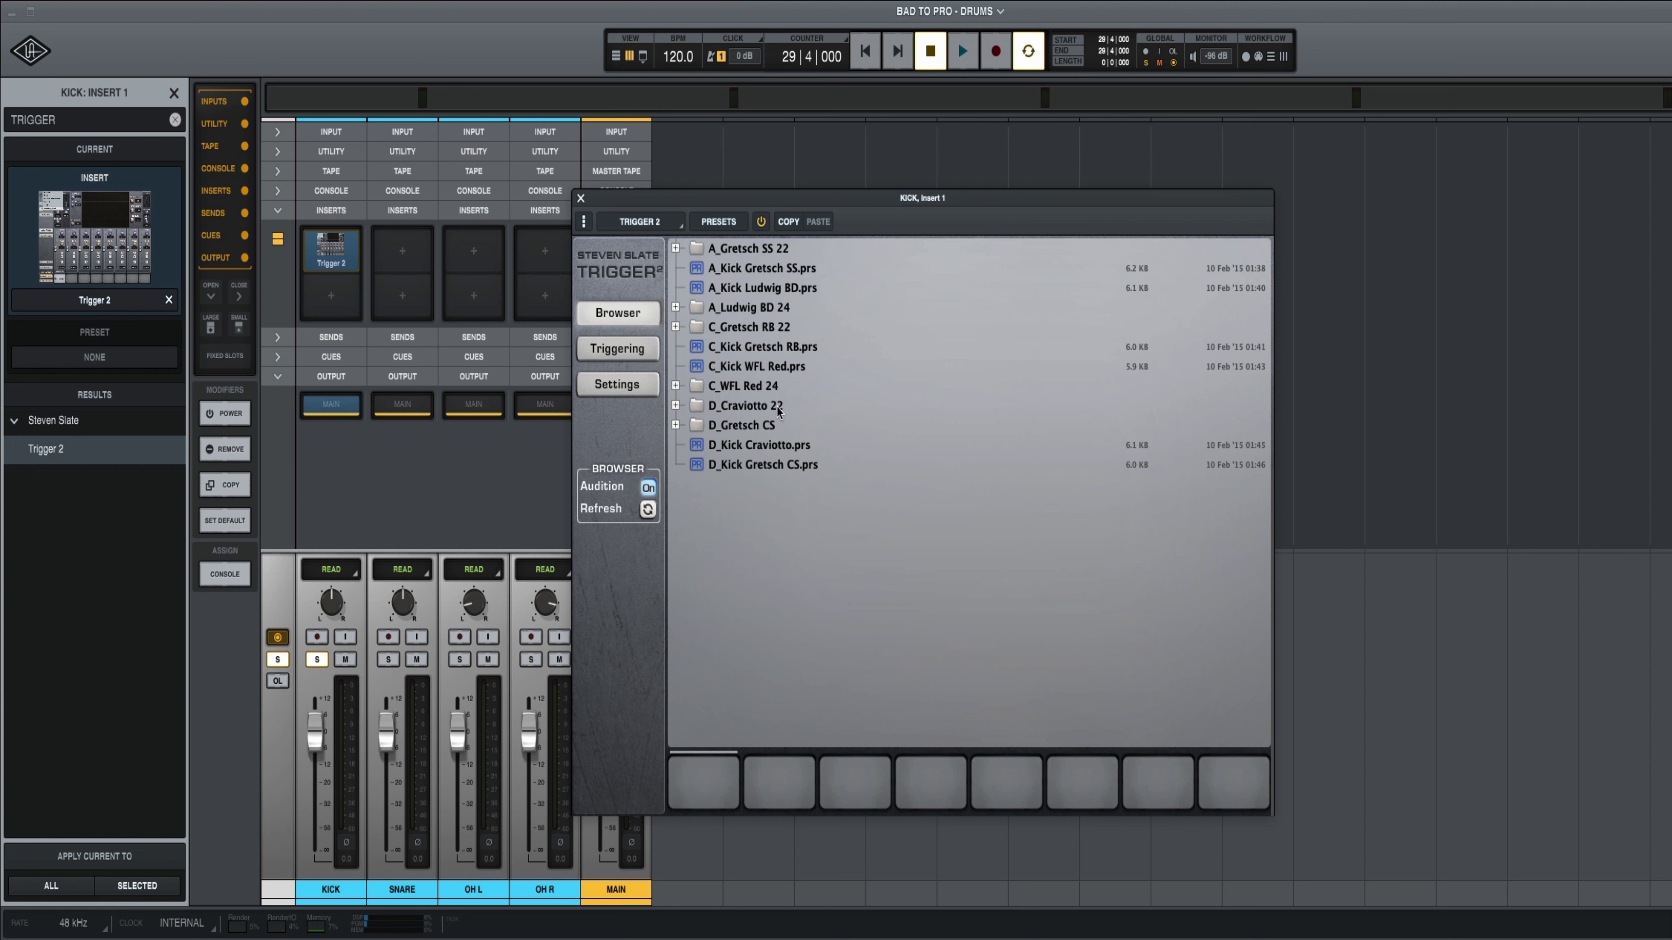
{"action": "left_click_drag", "start_coordinate": [869, 202], "coordinate": [874, 218]}
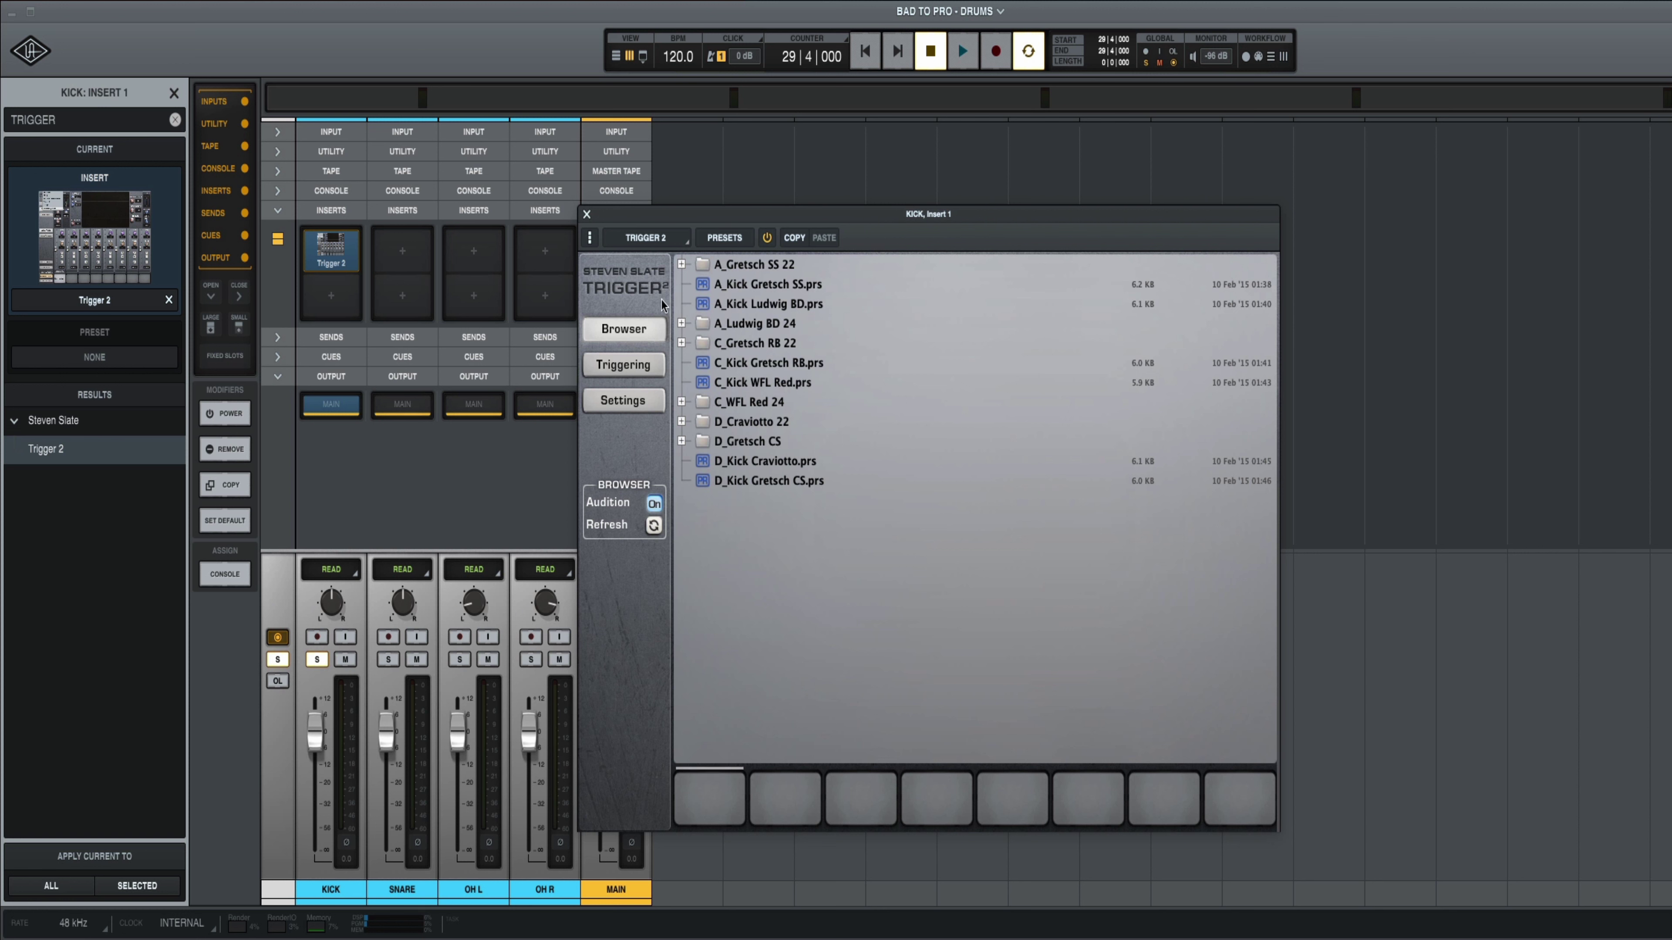
Audition and compare the Kick In samples of the A_Gretsch SS 22 and A_Ludwig BD 24 kits
{"action": "left_click", "coordinate": [681, 265]}
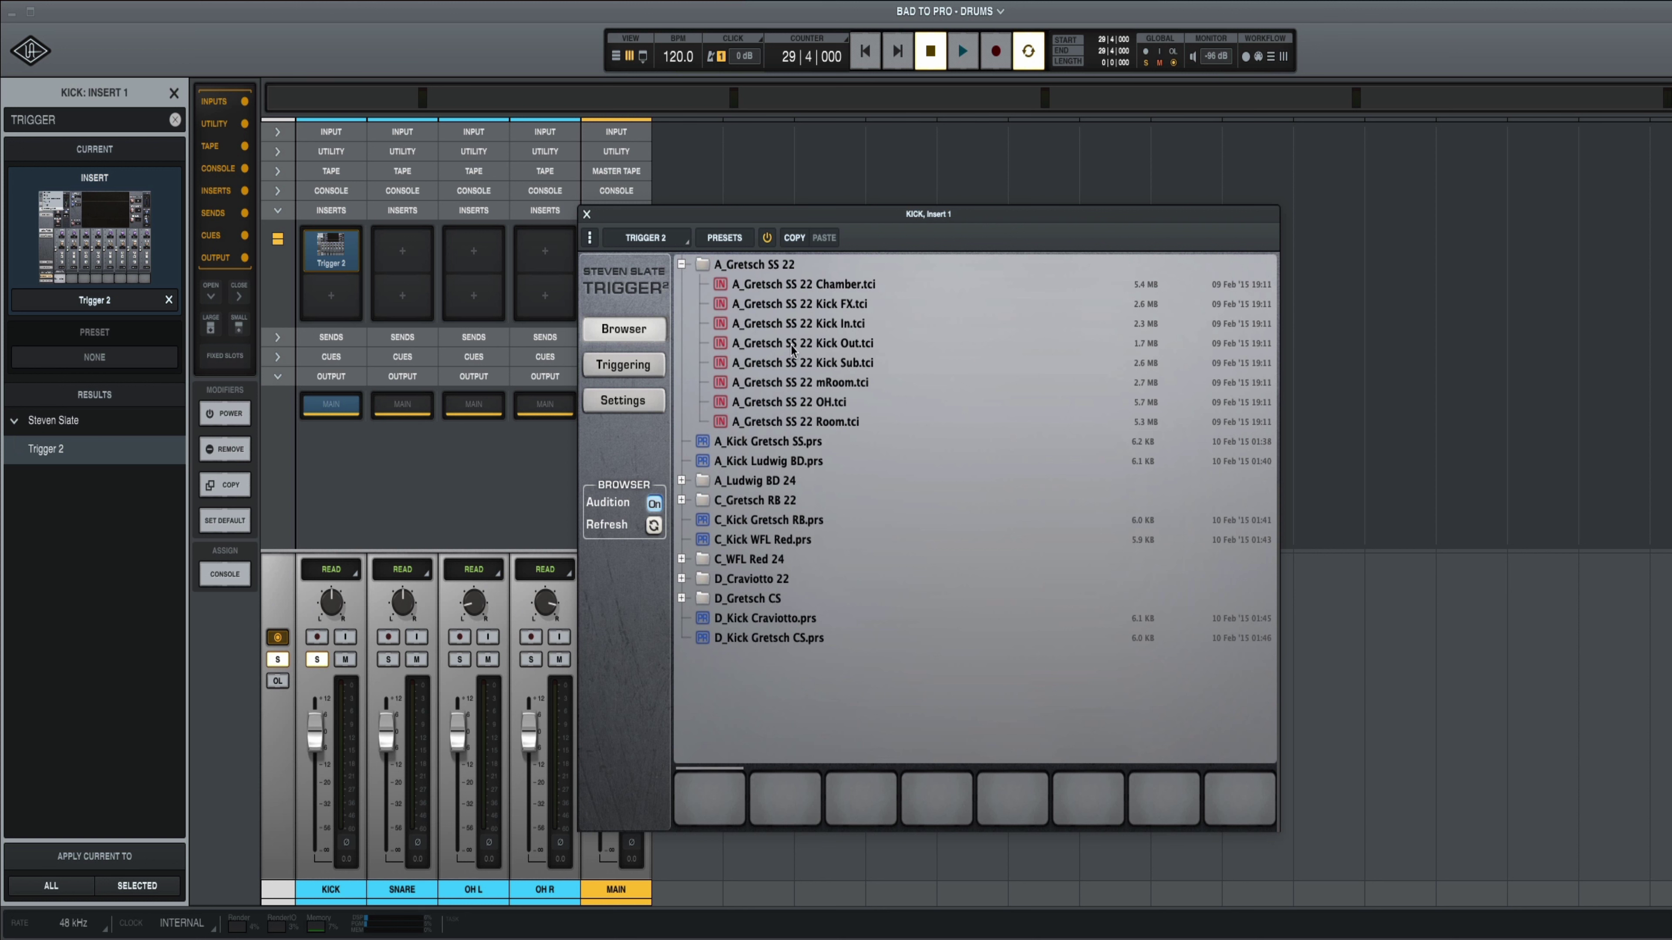
{"action": "left_click", "coordinate": [791, 324]}
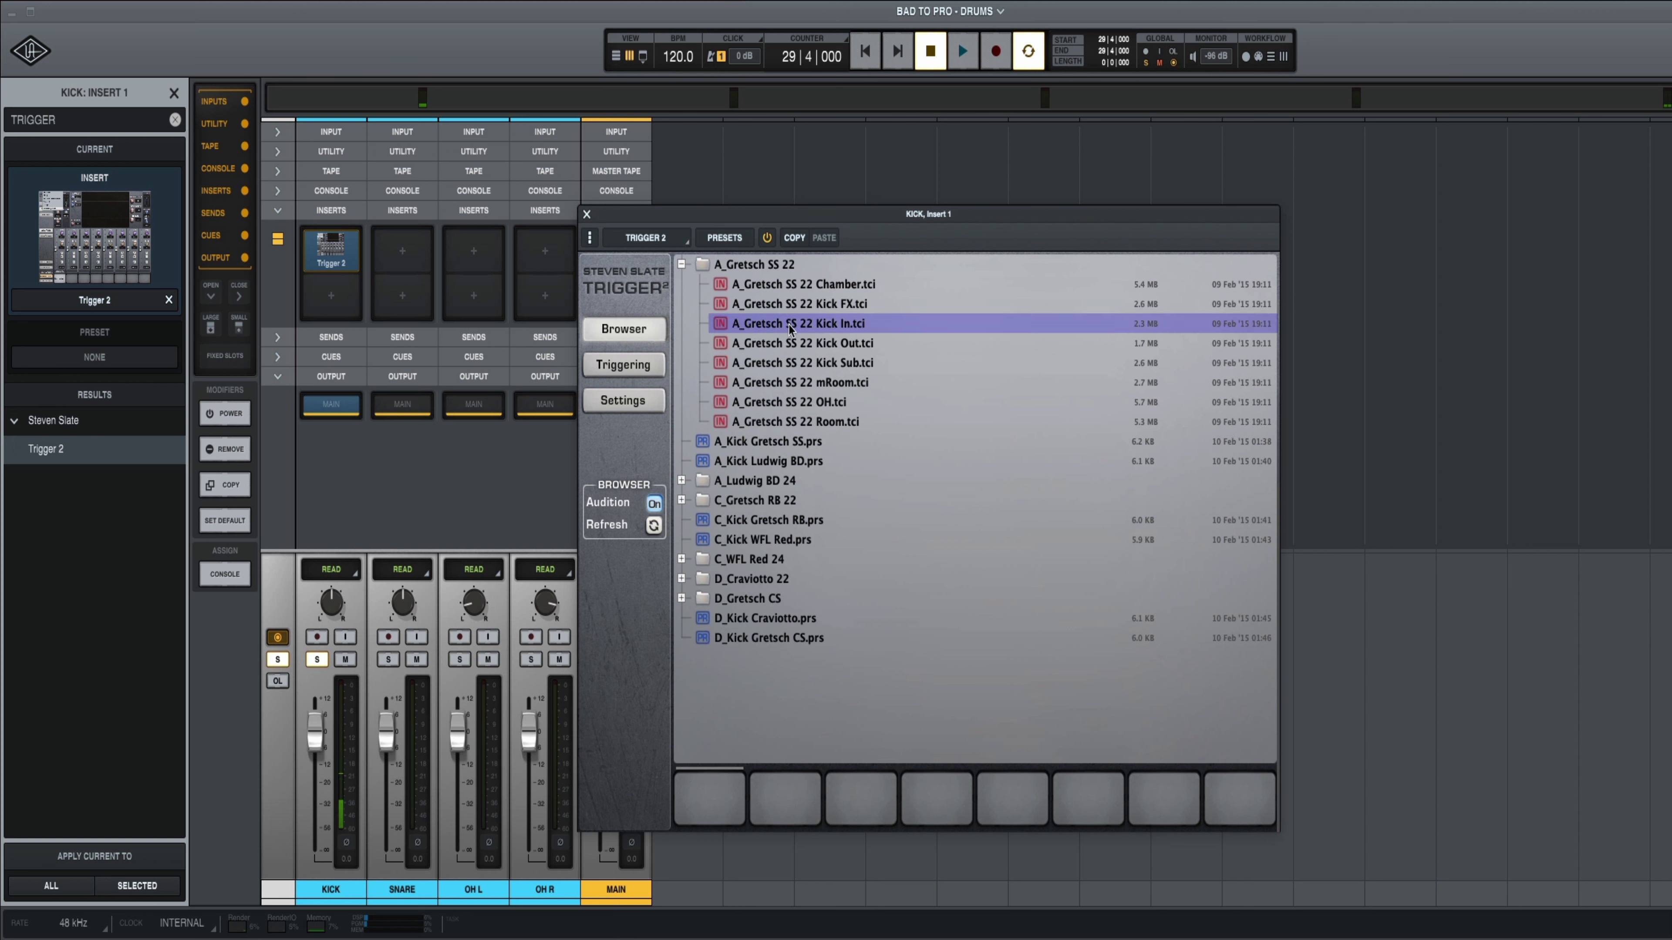
{"action": "left_click", "coordinate": [681, 481]}
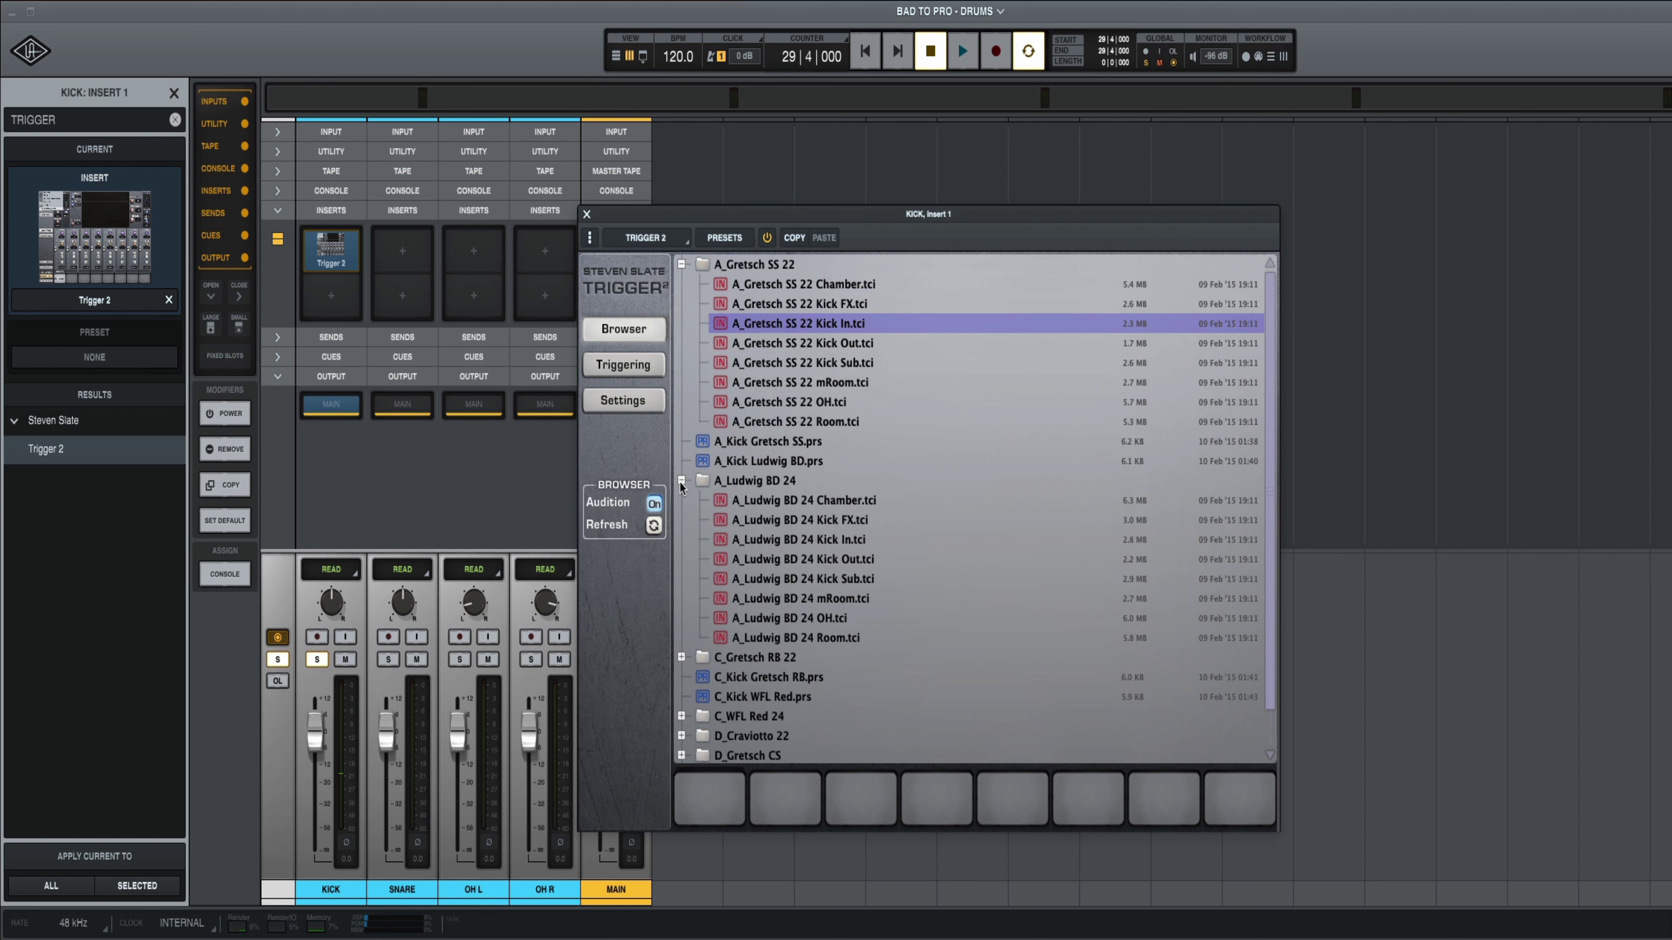
{"action": "left_click", "coordinate": [815, 541]}
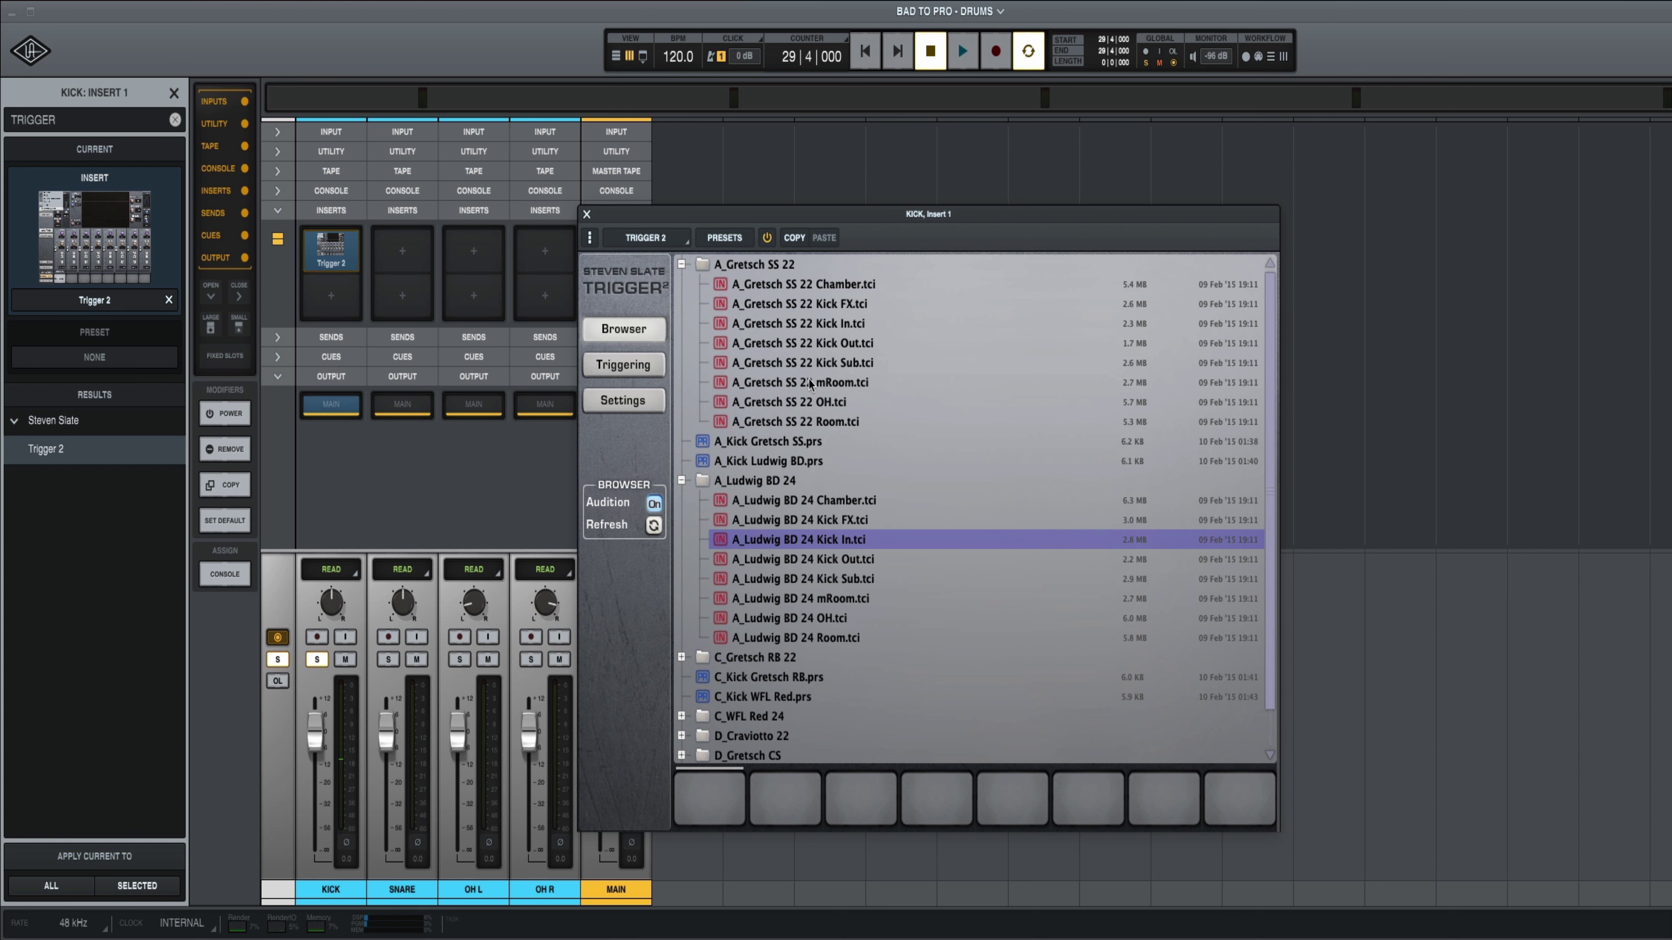
{"action": "left_click", "coordinate": [810, 323]}
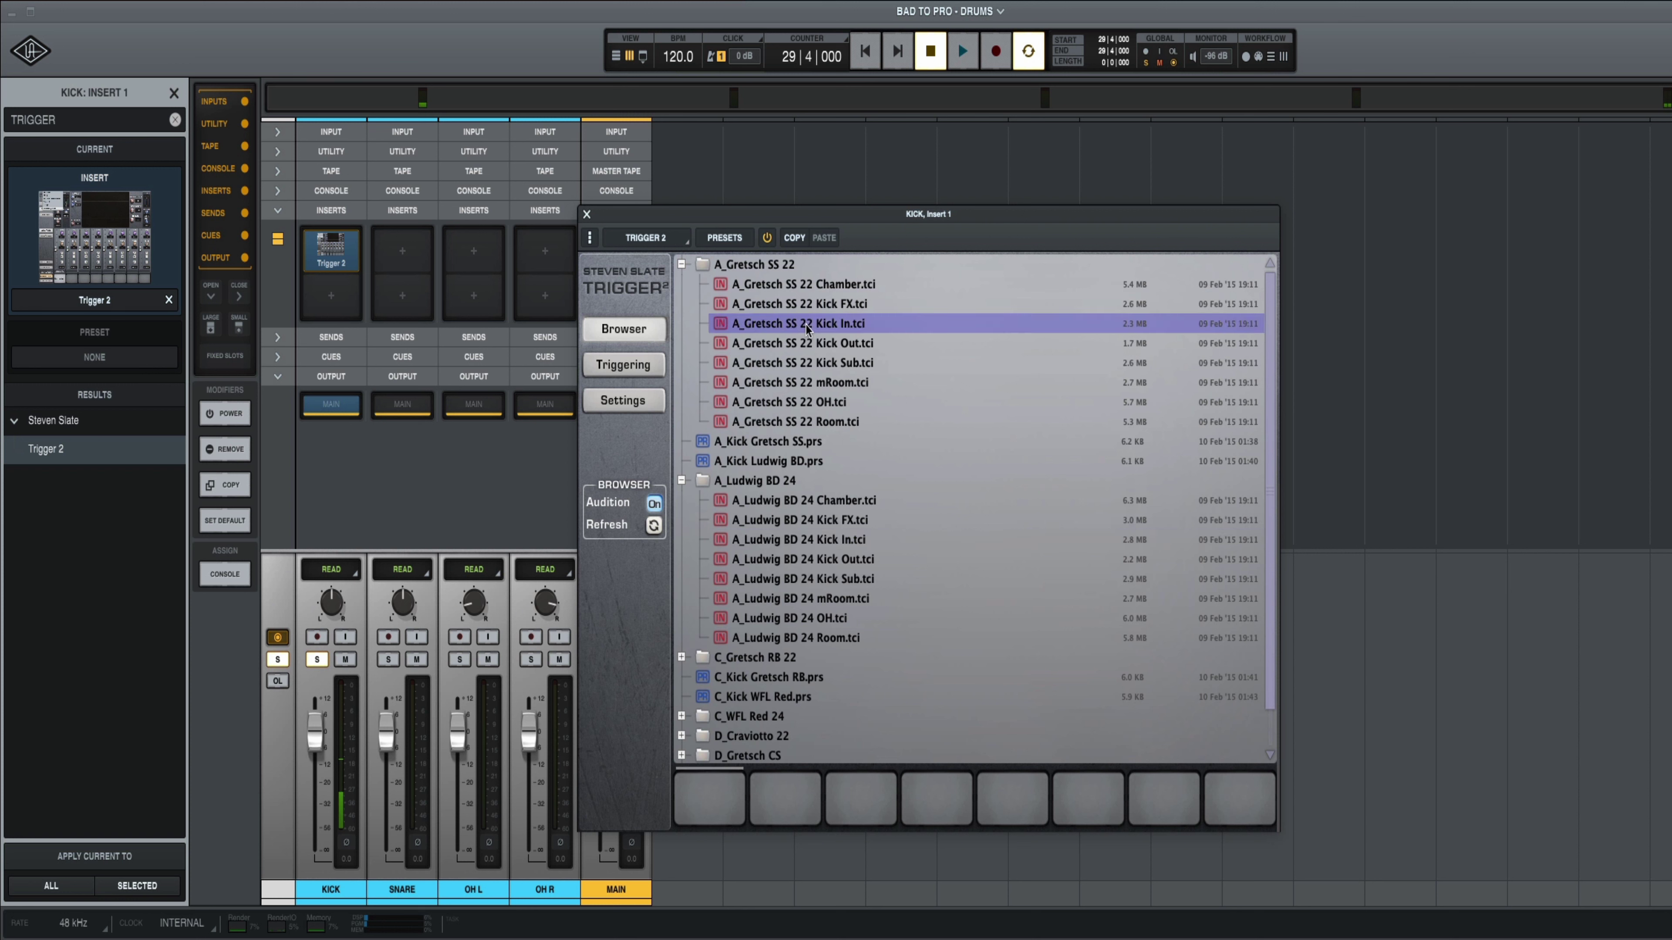
{"action": "left_click", "coordinate": [832, 543]}
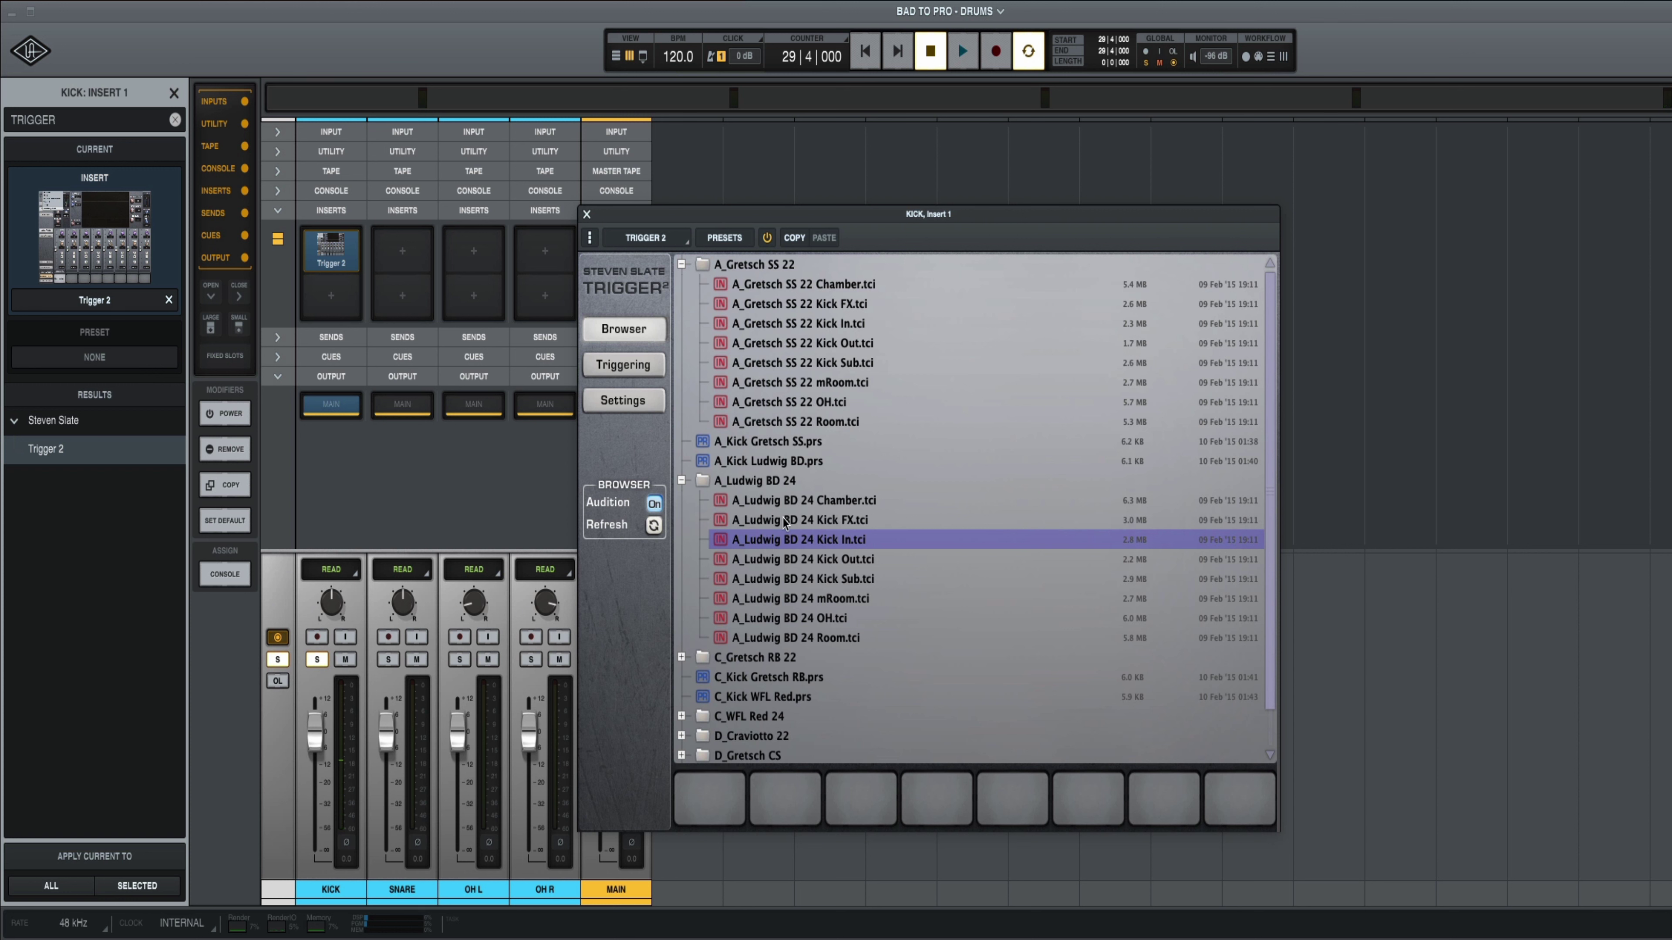
Load the C_Gretsch RB 22 Kick In sample into the first instrument slot
{"action": "scroll", "coordinate": [720, 642], "scroll_direction": "down", "scroll_amount": 1}
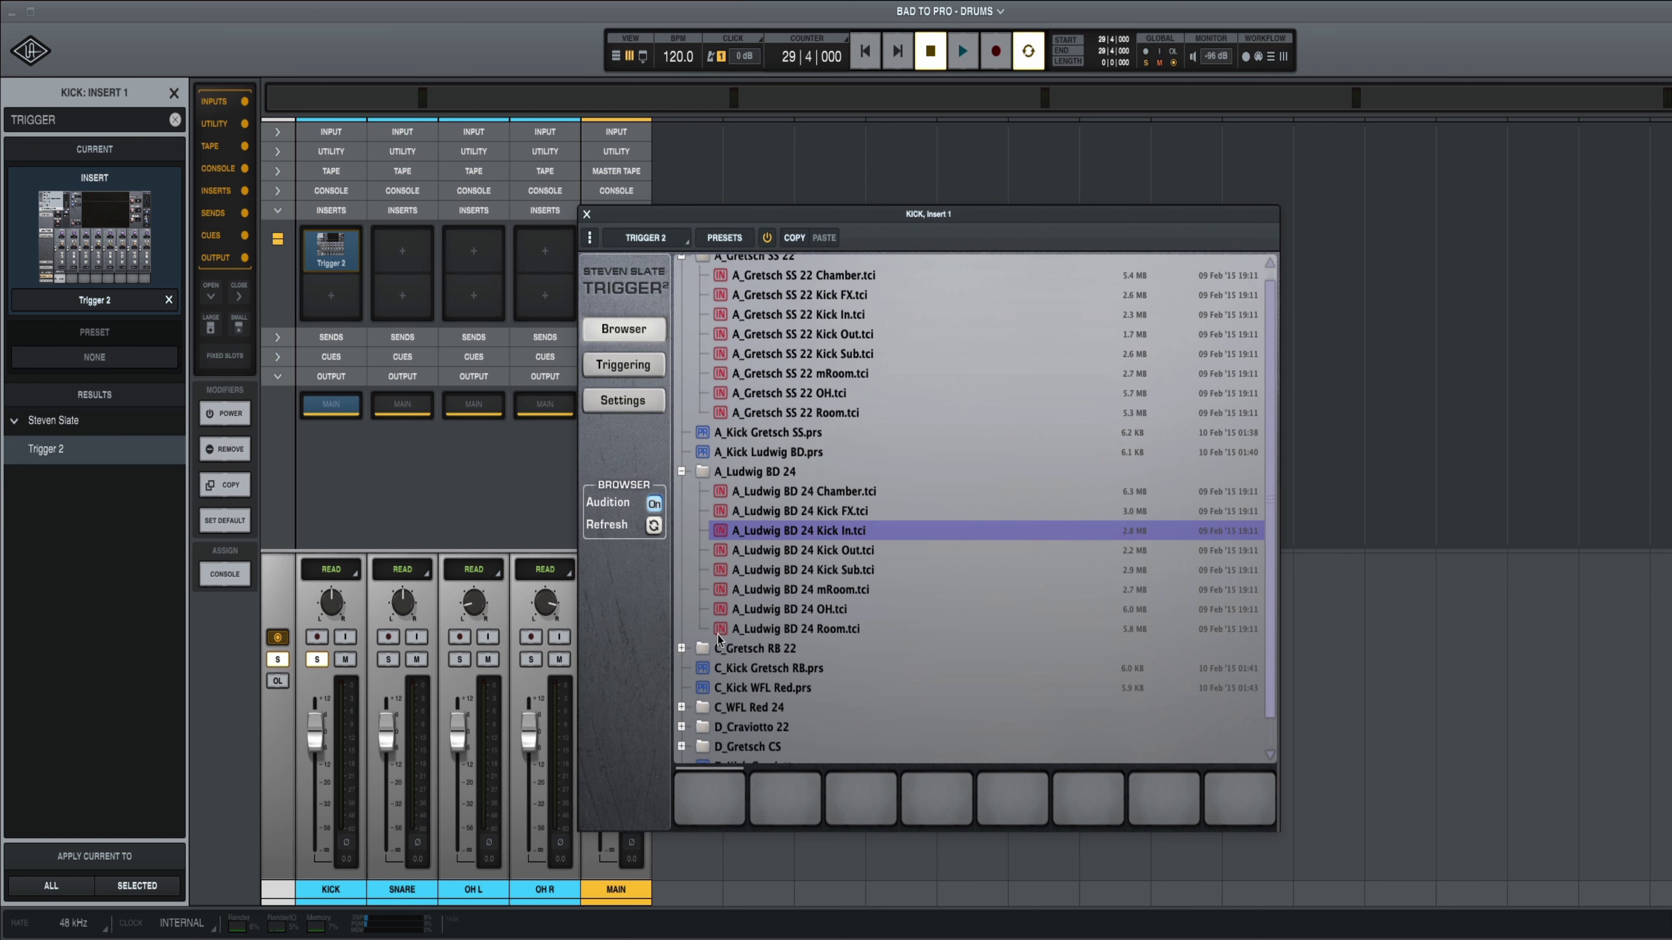
{"action": "left_click", "coordinate": [682, 648]}
{"action": "scroll", "coordinate": [684, 646], "scroll_direction": "down", "scroll_amount": 5}
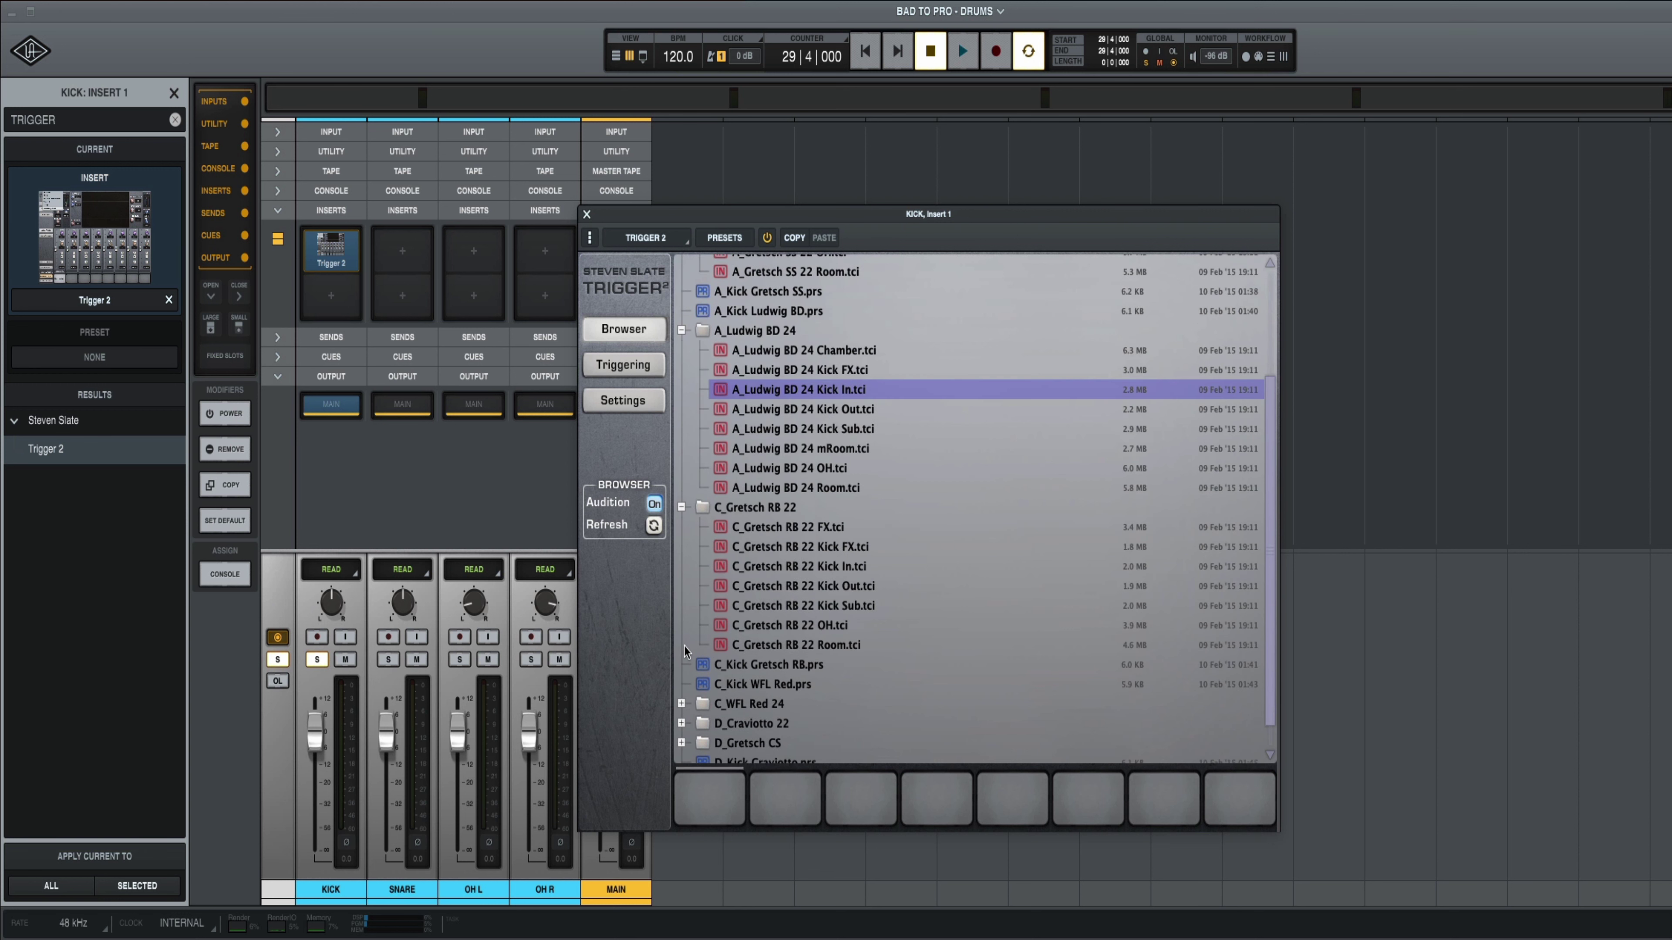
{"action": "left_click", "coordinate": [831, 566]}
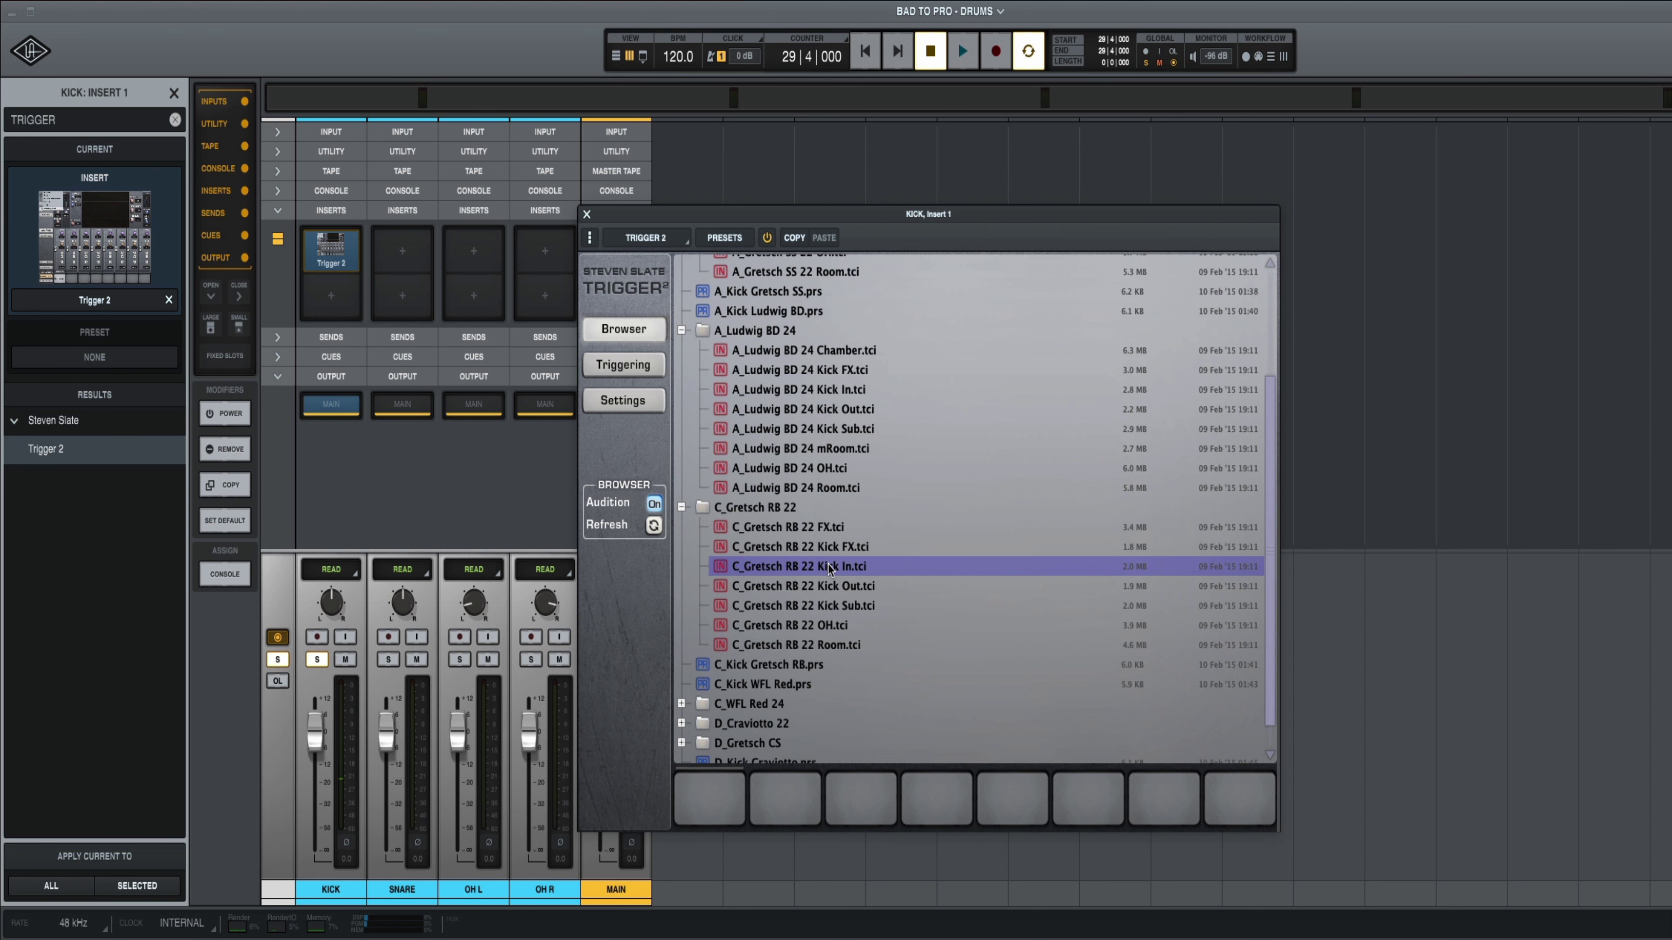
Show the triggering controls, play the soloed kick track and lower Detail to 29
{"action": "left_click", "coordinate": [627, 366]}
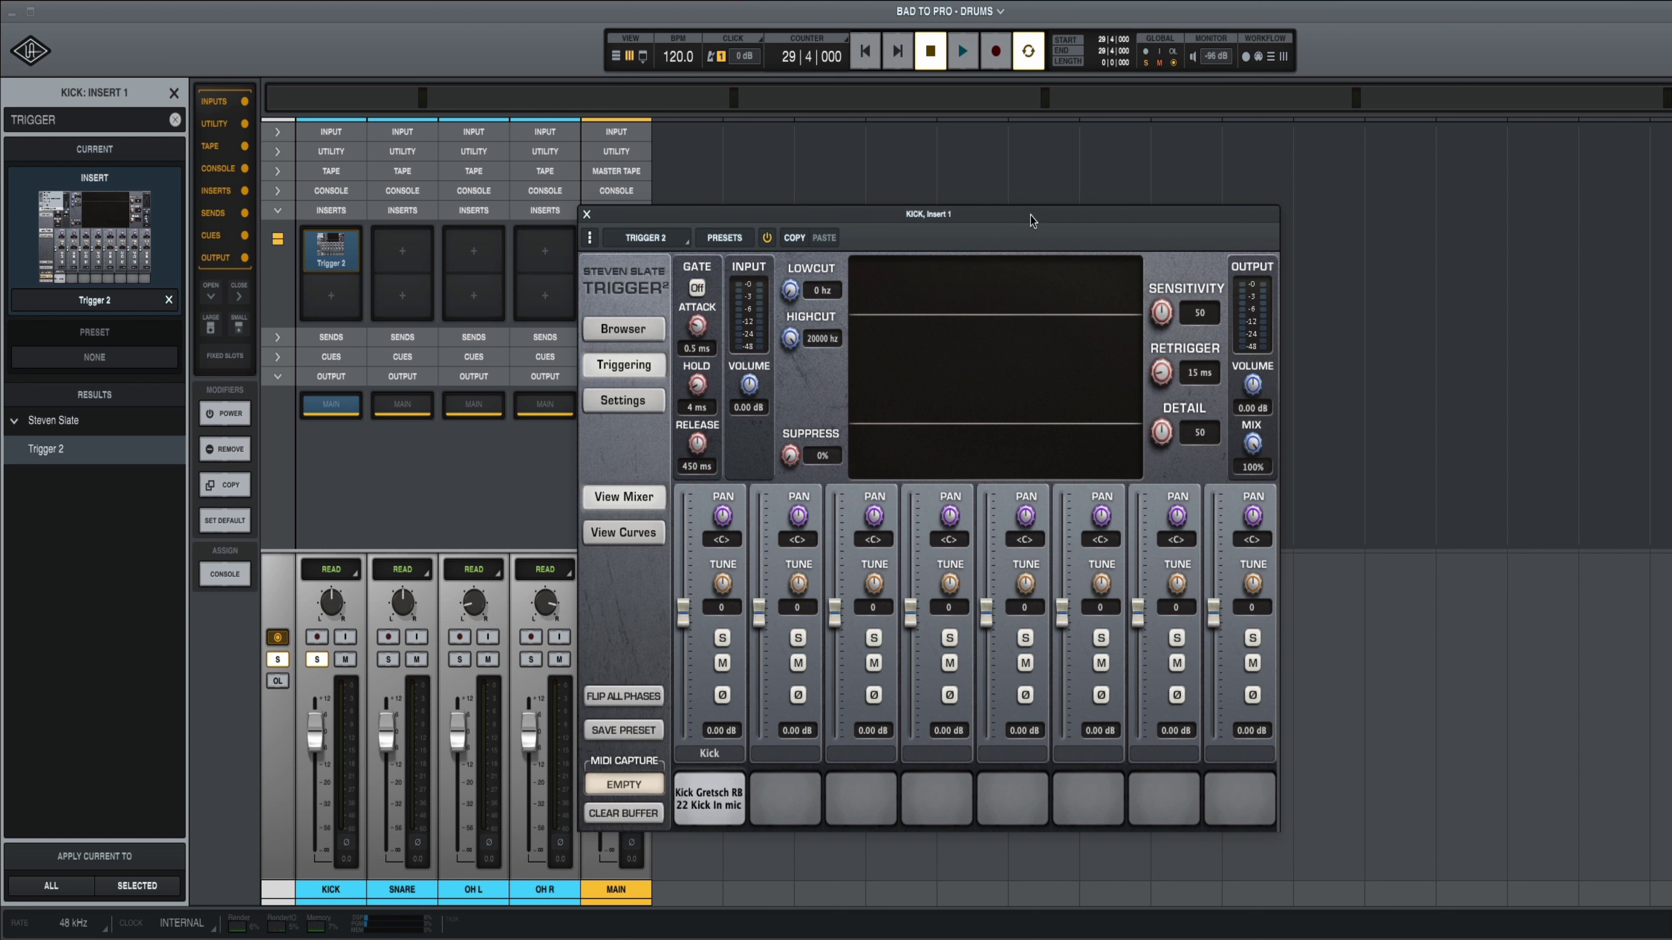
{"action": "key", "text": "space"}
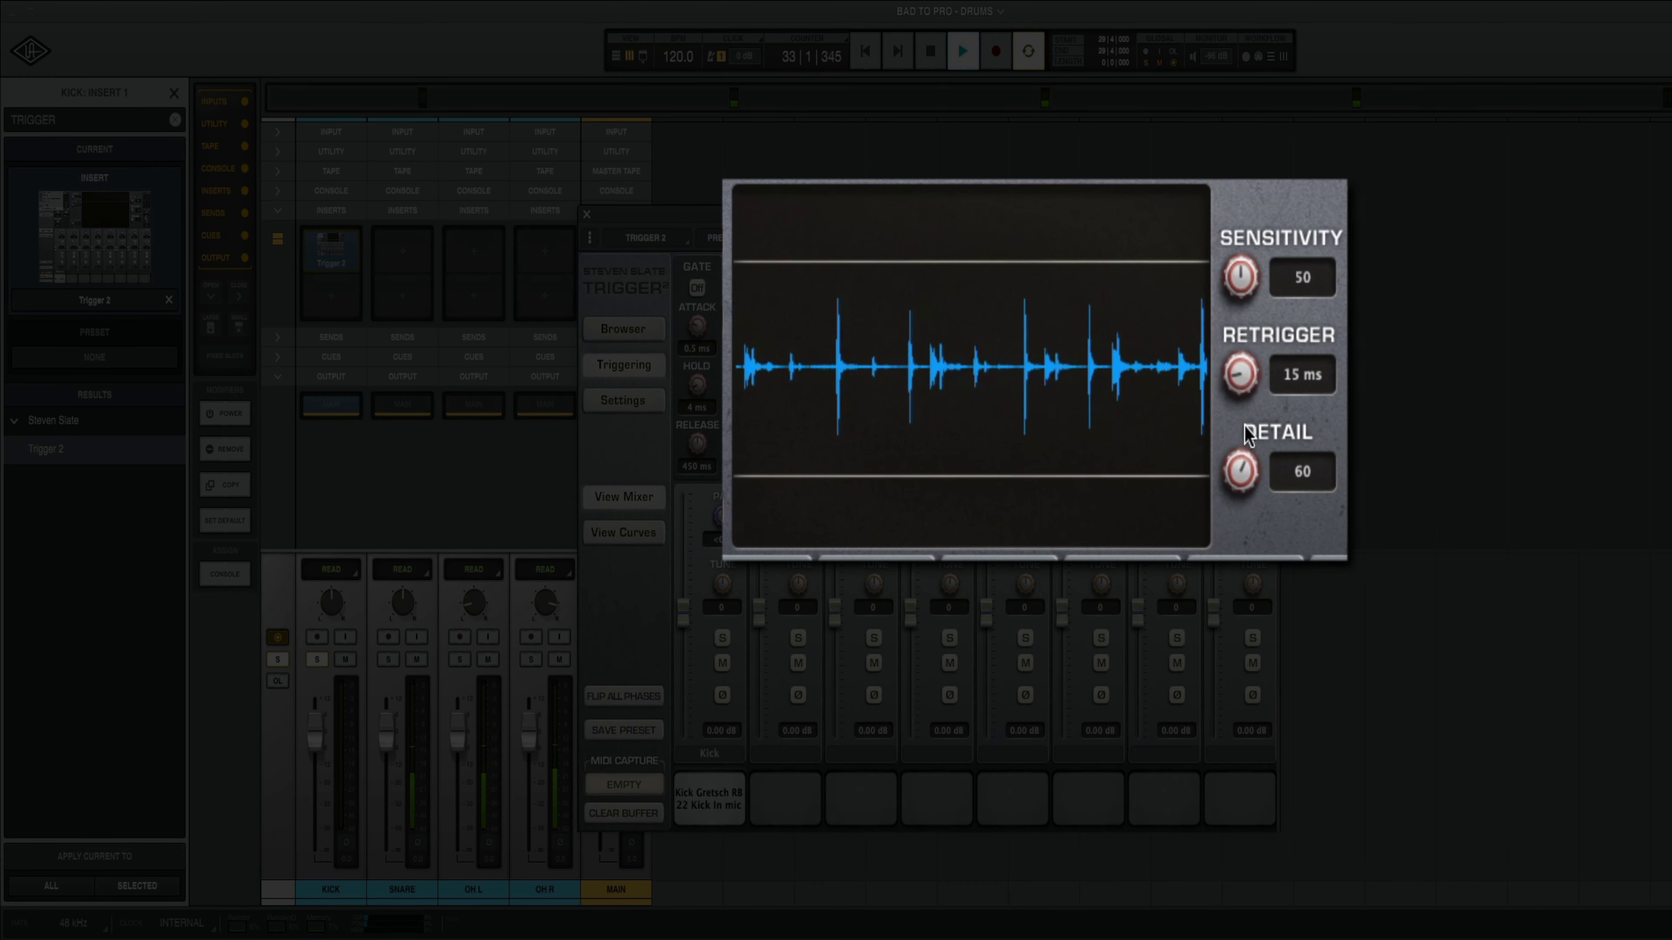
{"action": "left_click_drag", "start_coordinate": [1240, 469], "coordinate": [1233, 538]}
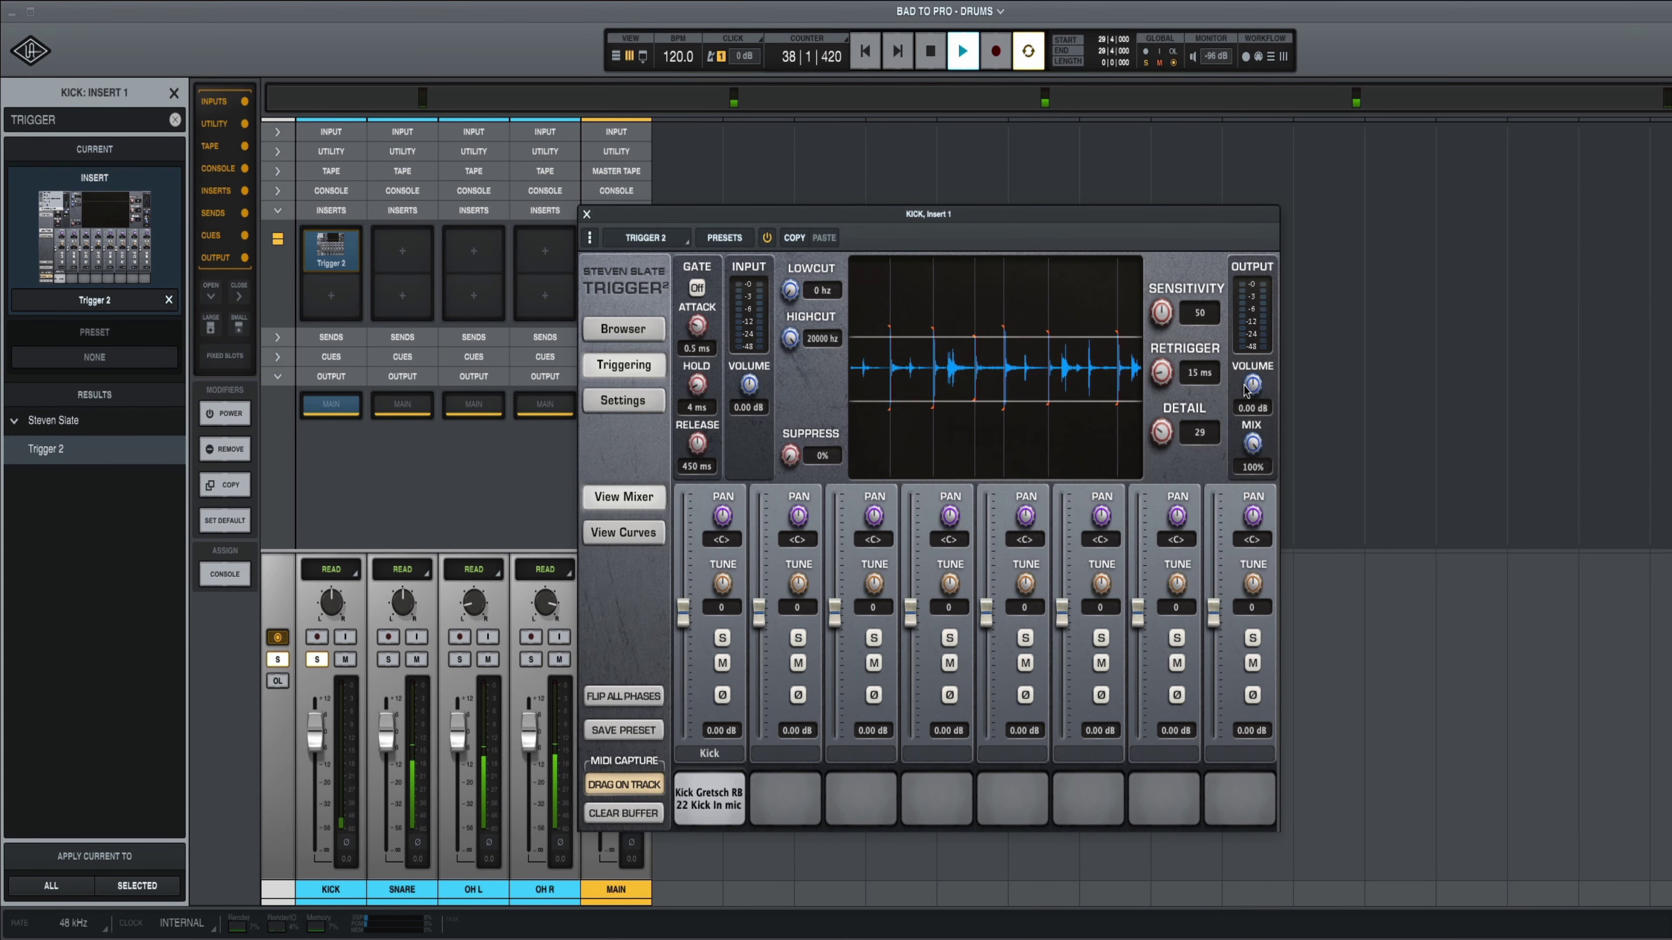
Raise Trigger 2's output volume to 5.22 dB and its input volume to 5.71 dB during playback
{"action": "left_click_drag", "start_coordinate": [1252, 385], "coordinate": [1249, 359]}
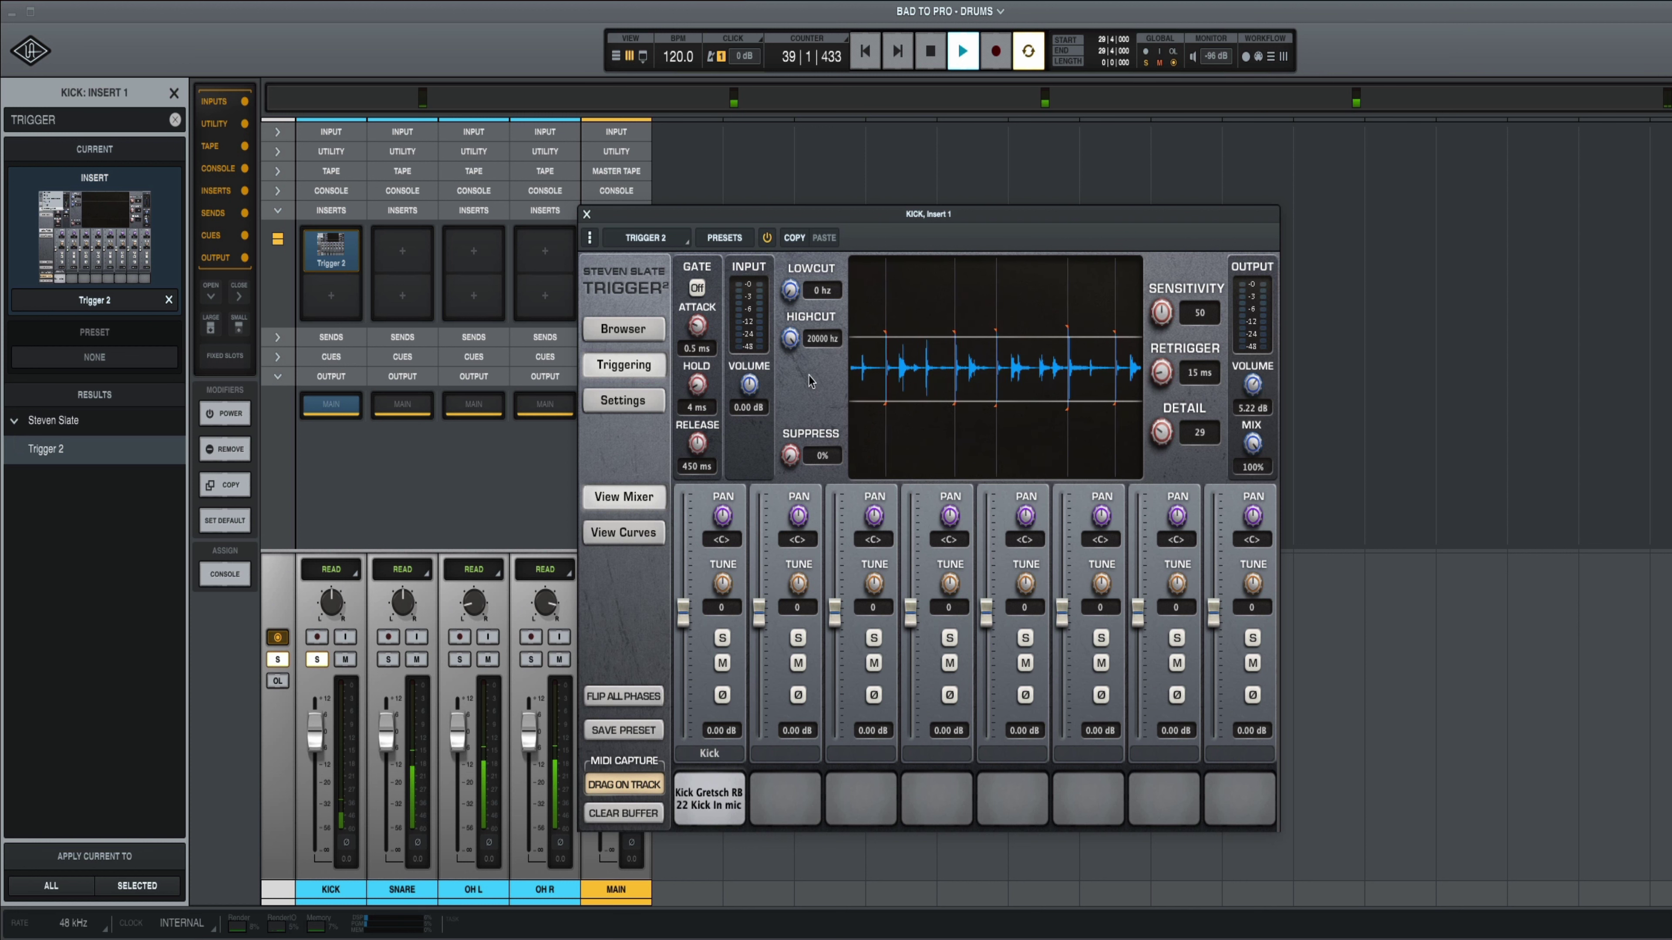
{"action": "left_click_drag", "start_coordinate": [748, 385], "coordinate": [748, 350]}
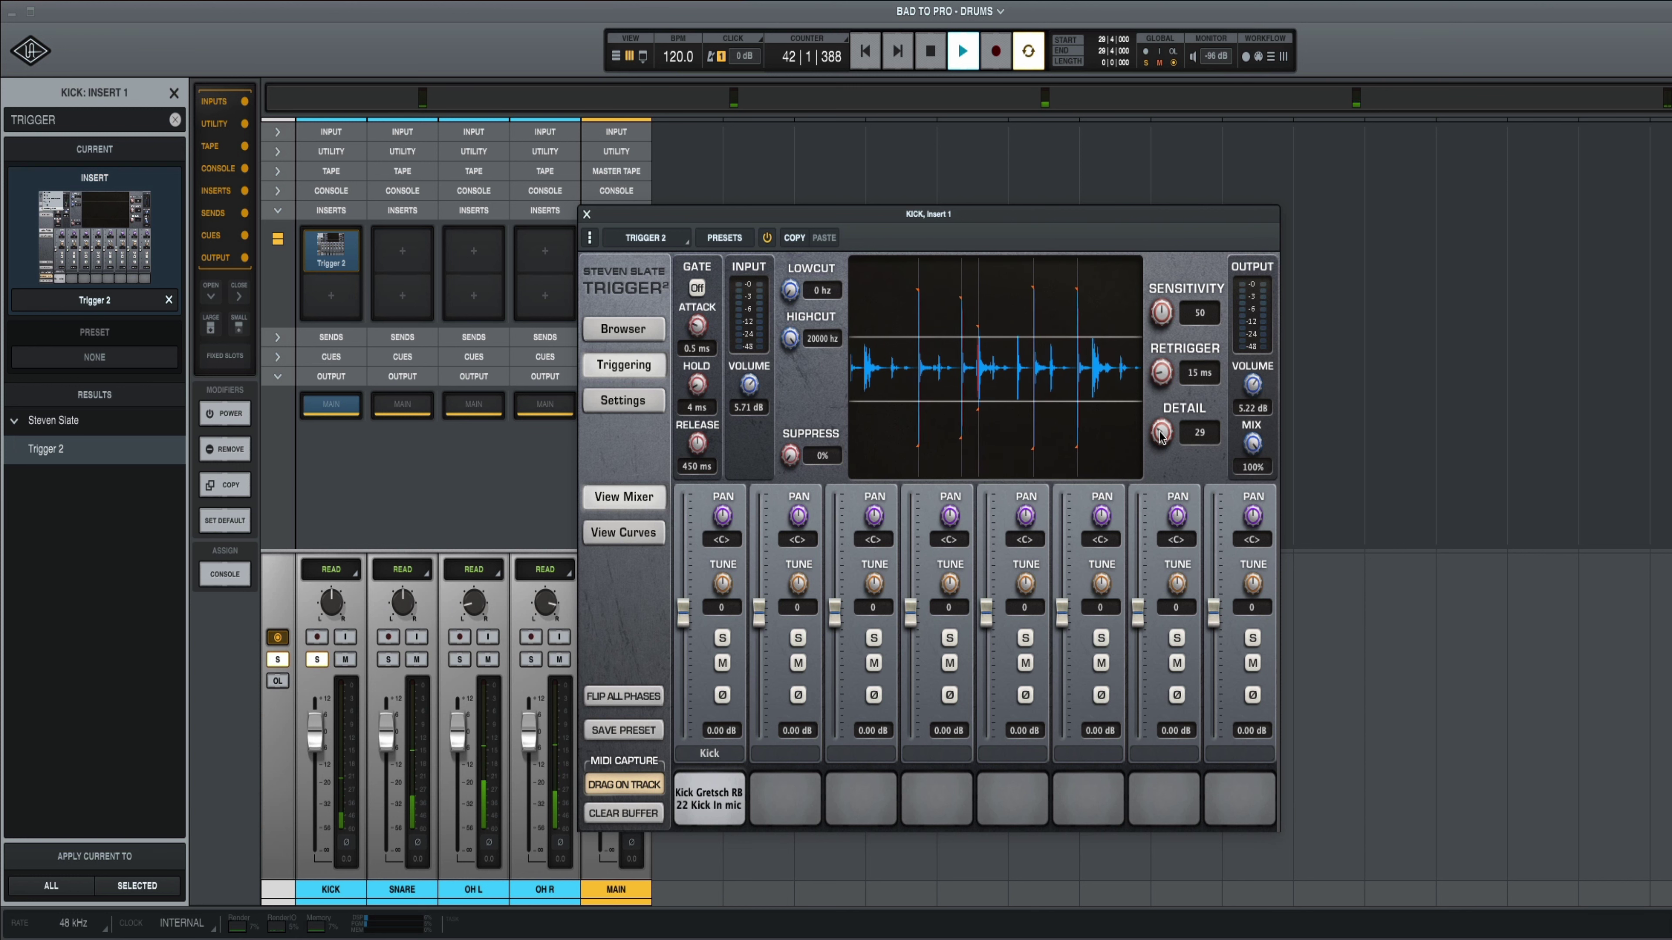
Fine-tune Detail through 36, 46 and 49 up to 52 while listening to the triggered kick
{"action": "left_click_drag", "start_coordinate": [1162, 438], "coordinate": [1162, 420]}
{"action": "key", "text": "space"}
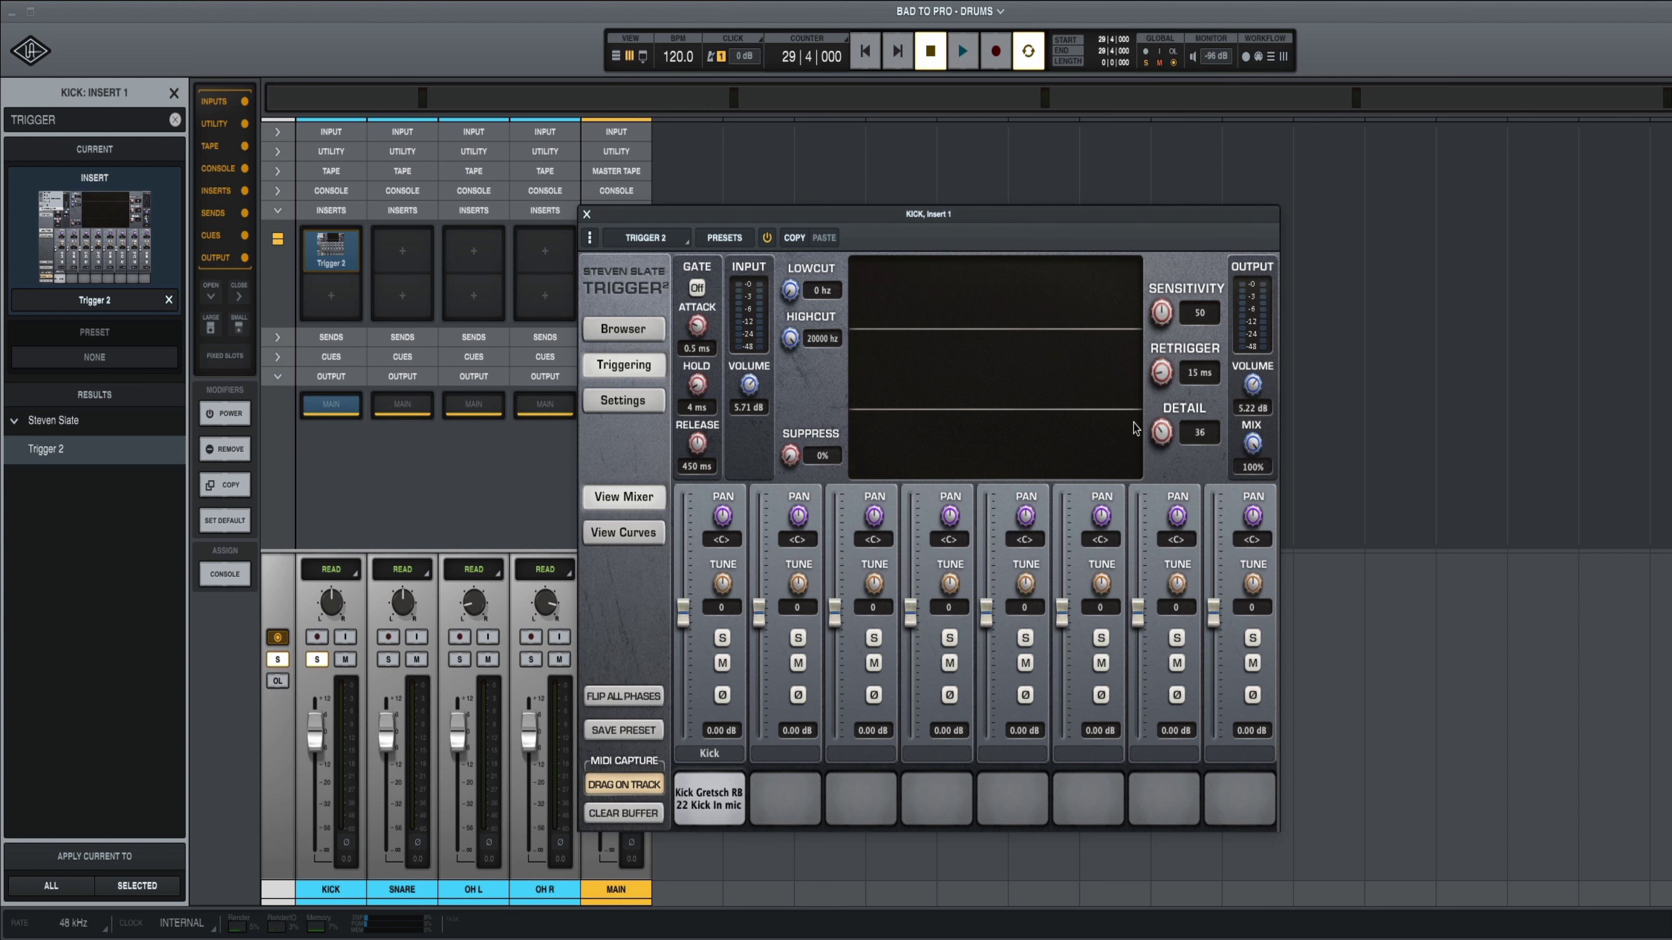
{"action": "key", "text": "space"}
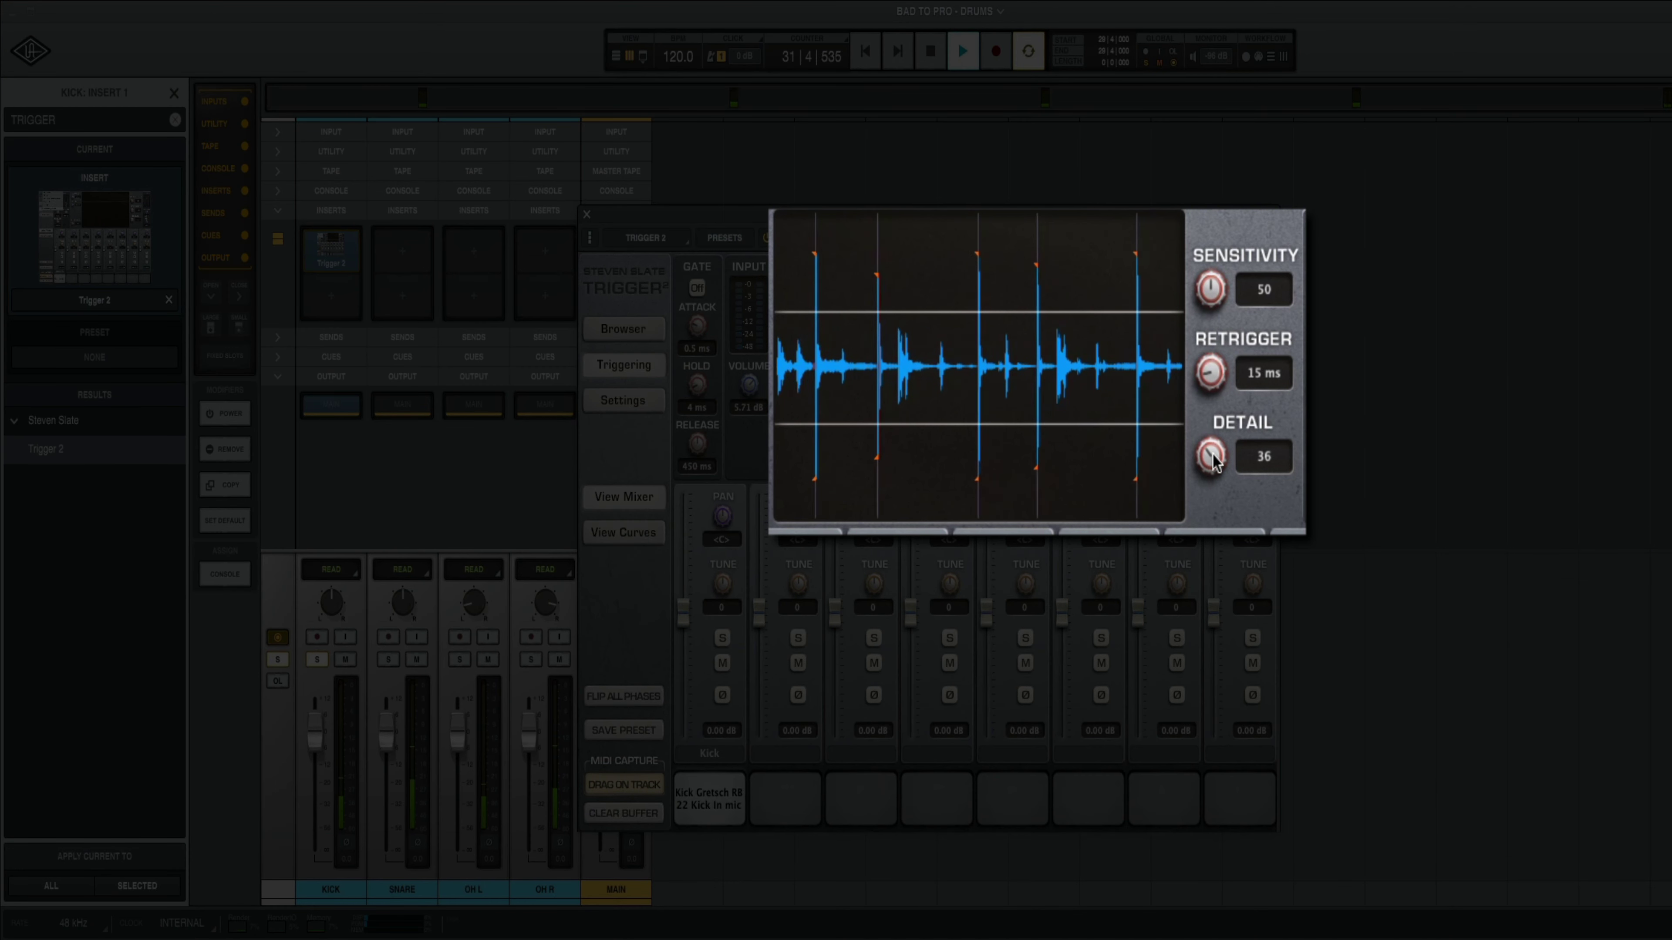
{"action": "left_click_drag", "start_coordinate": [1213, 461], "coordinate": [1214, 422]}
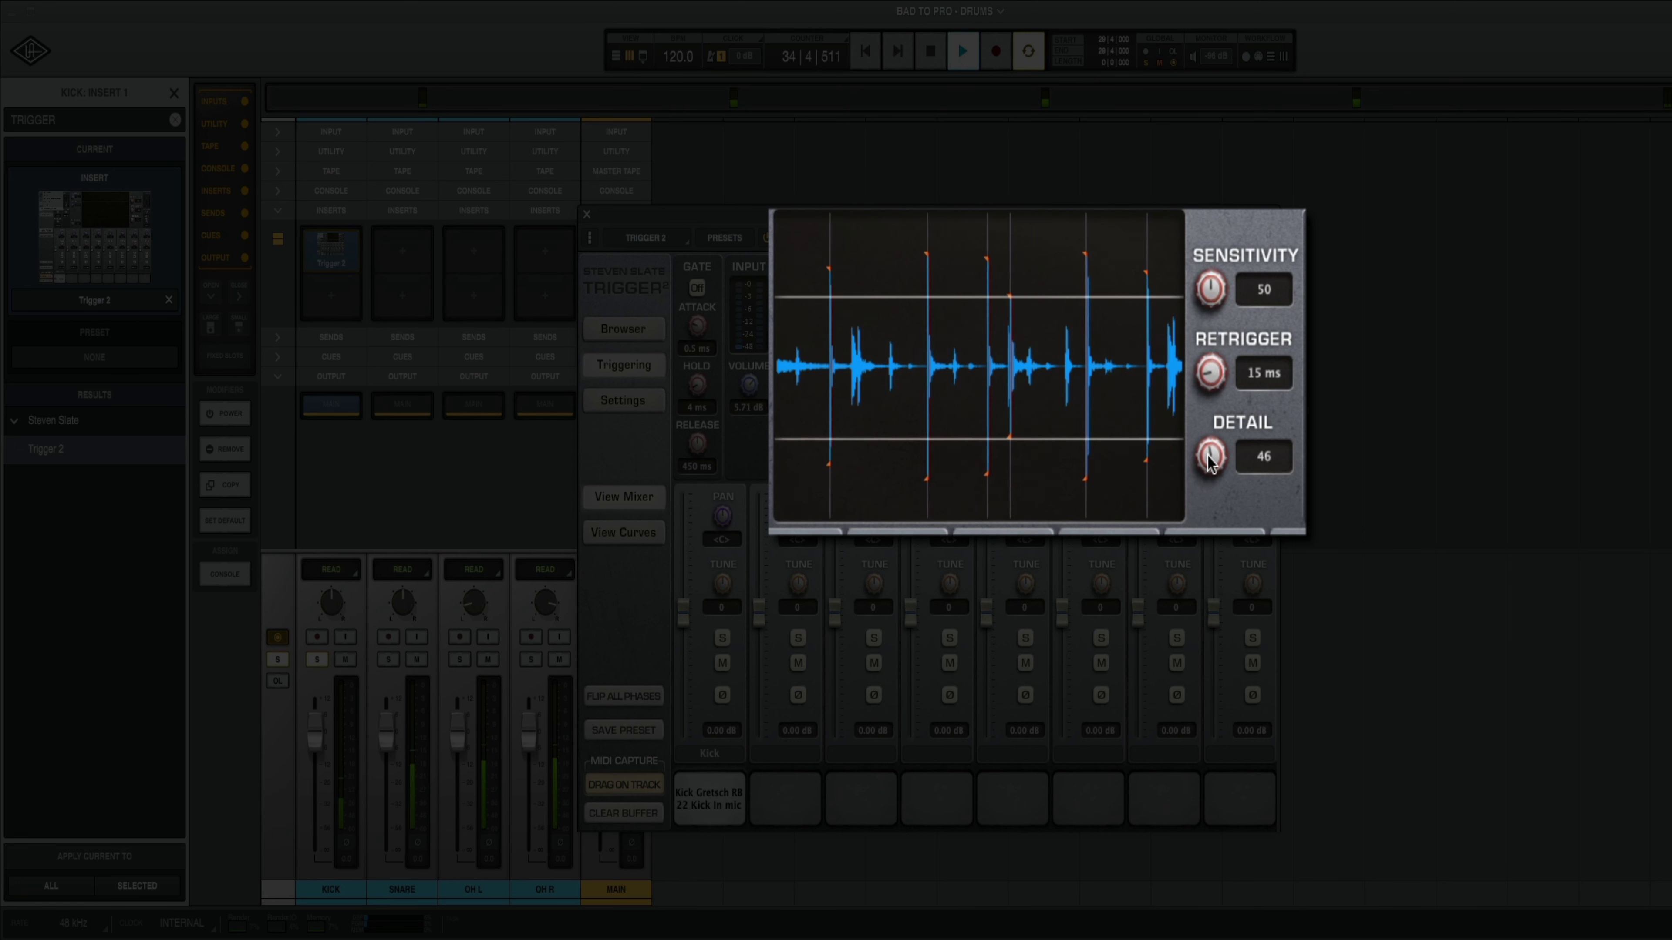
{"action": "left_click_drag", "start_coordinate": [1200, 476], "coordinate": [1203, 457]}
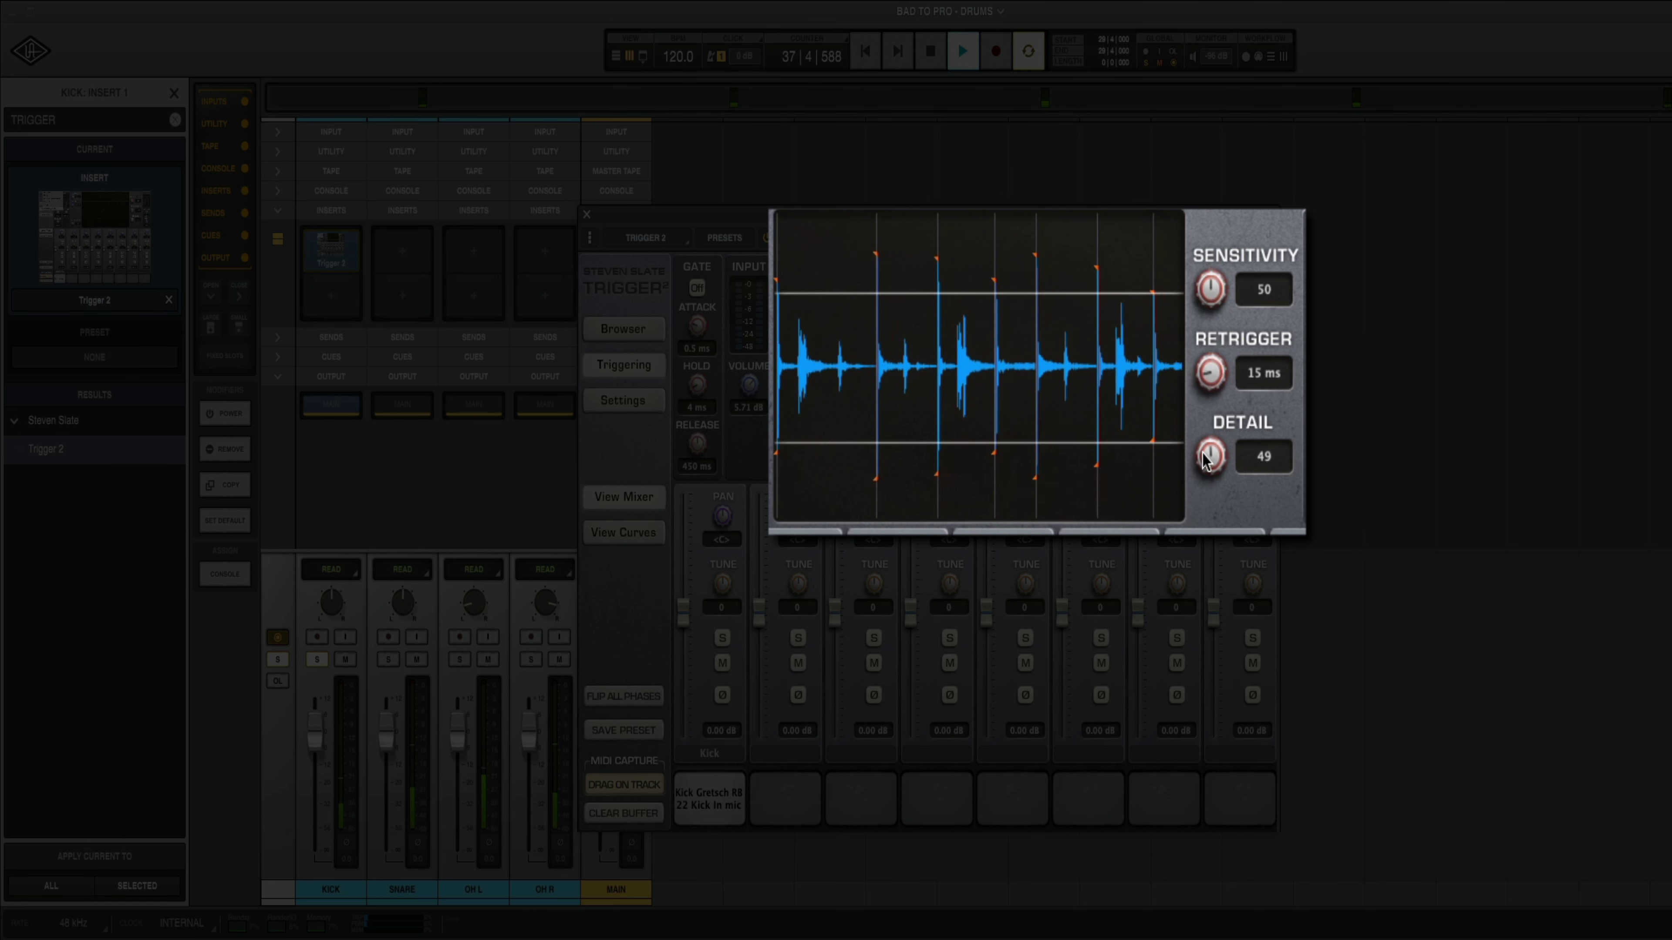
{"action": "left_click_drag", "start_coordinate": [1203, 459], "coordinate": [1207, 451]}
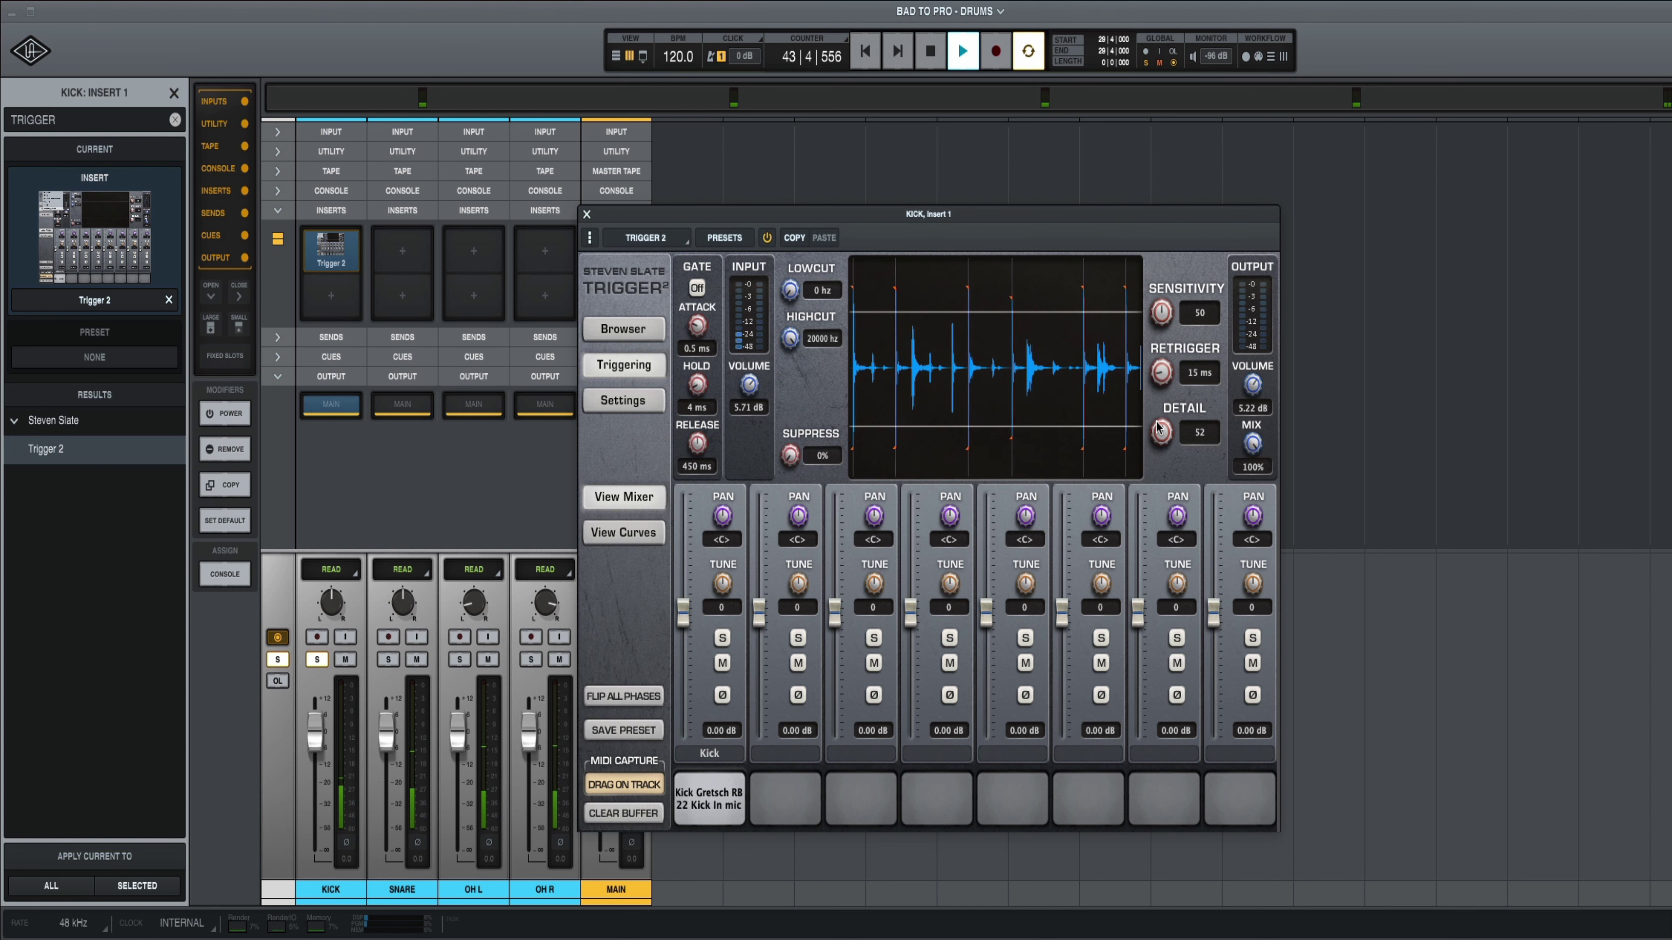
{"action": "key", "text": "space"}
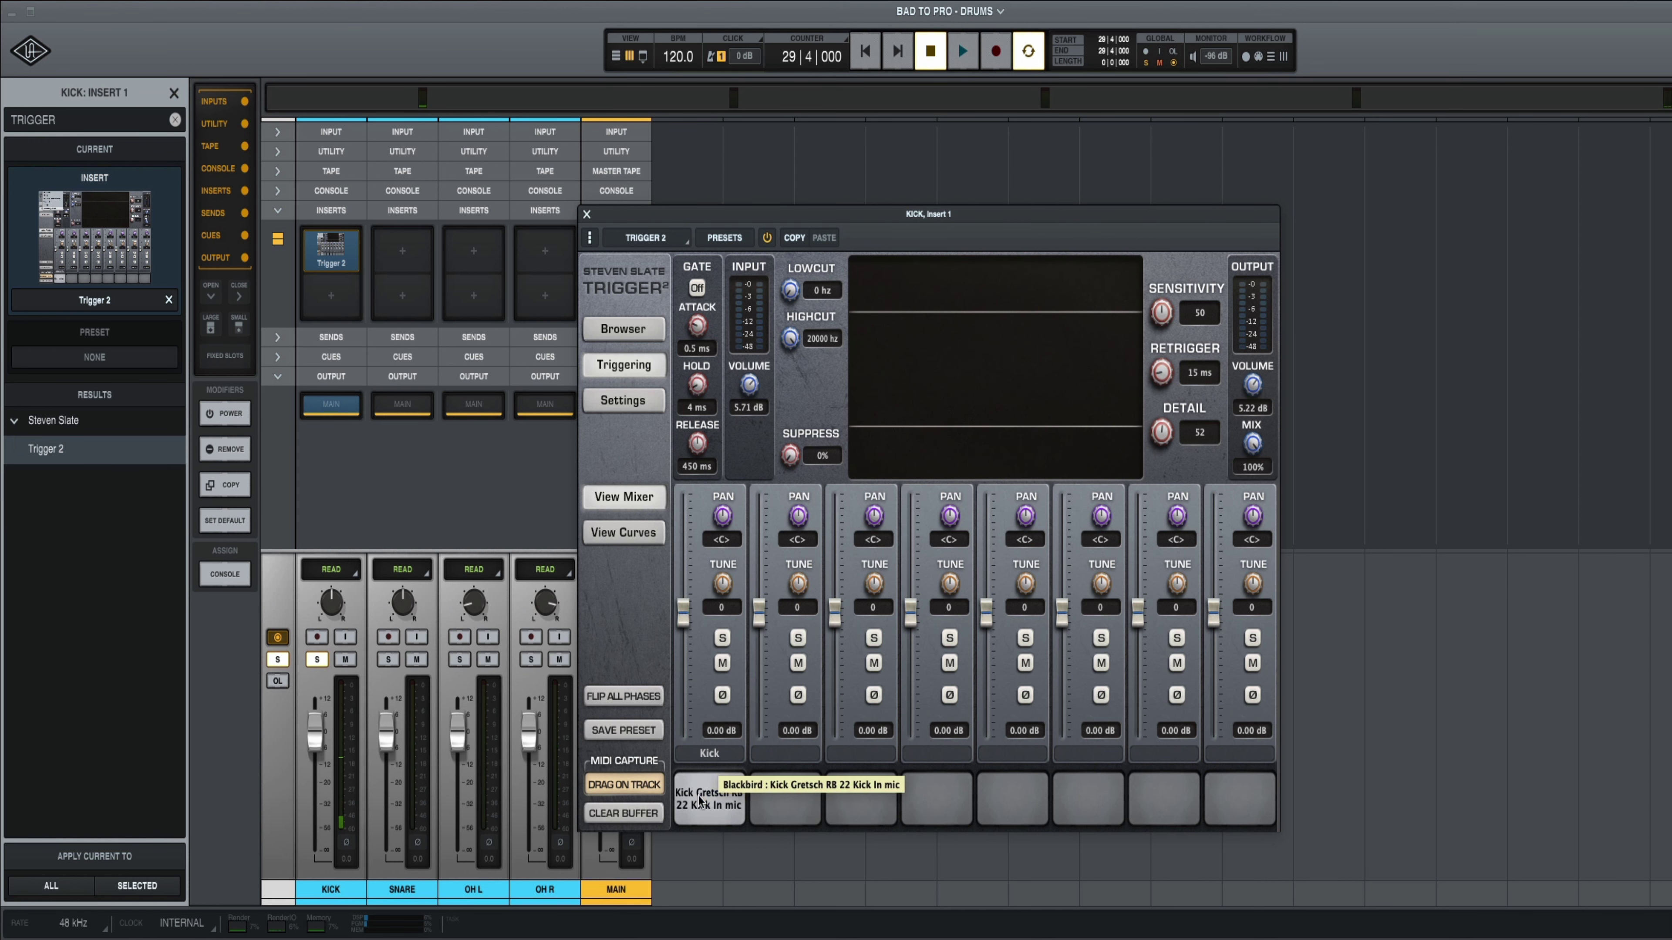
Raise the output volume to 6.67 dB and the first slot's level to 6.45 dB, checking both in playback
{"action": "key", "text": "space"}
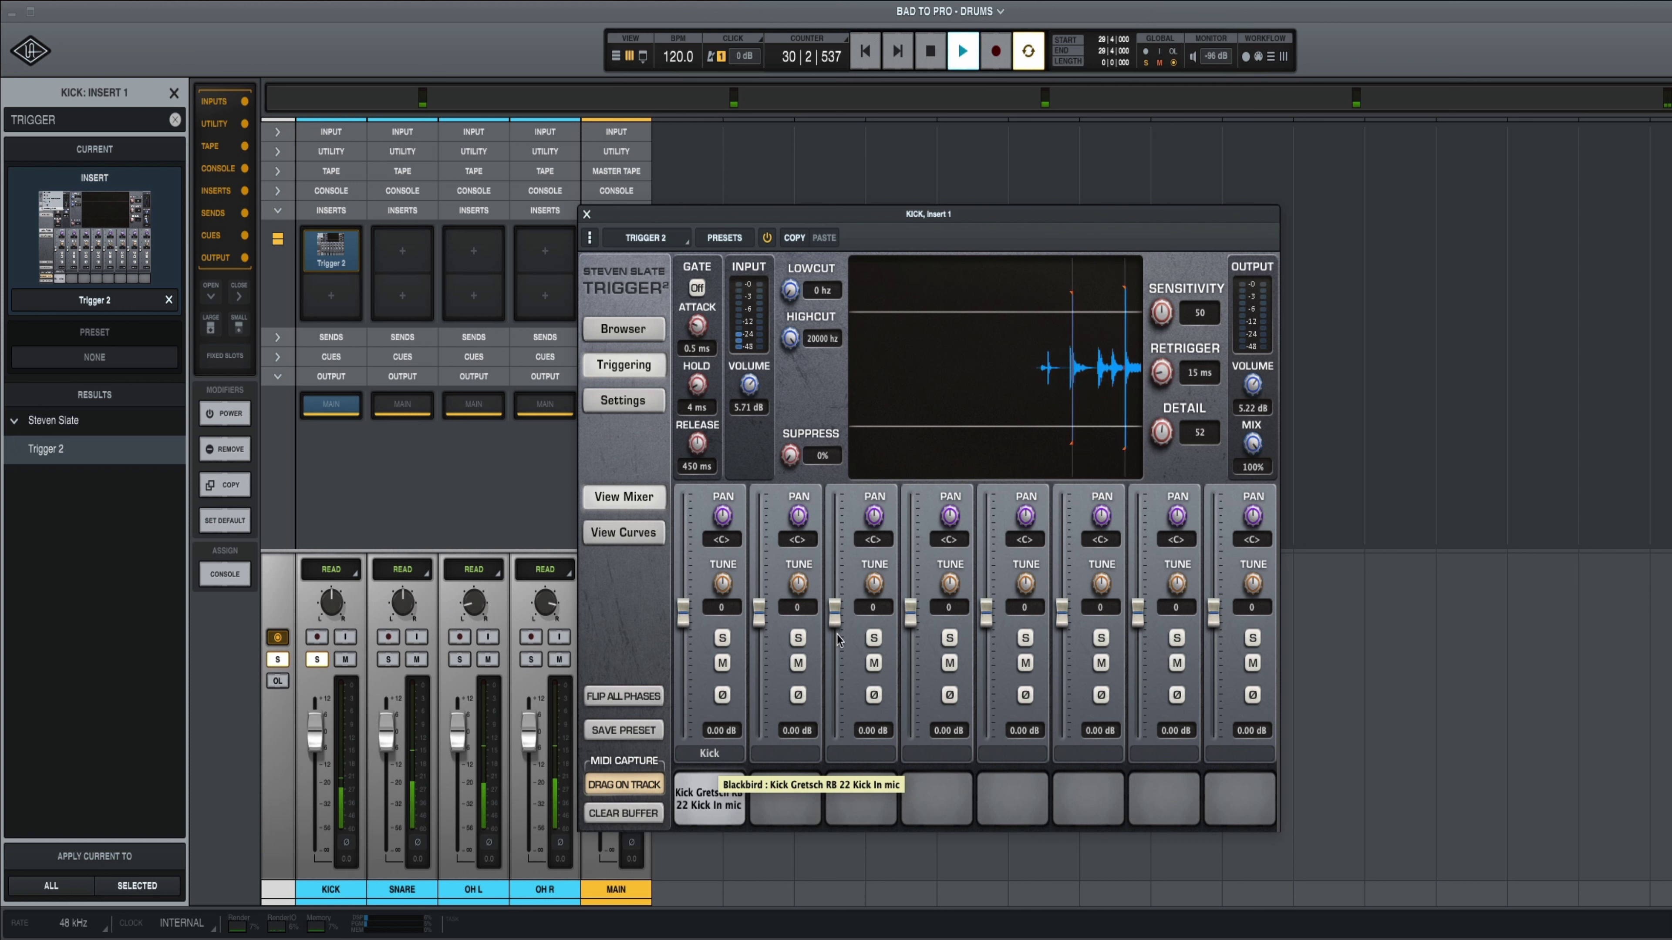
{"action": "key", "text": "space"}
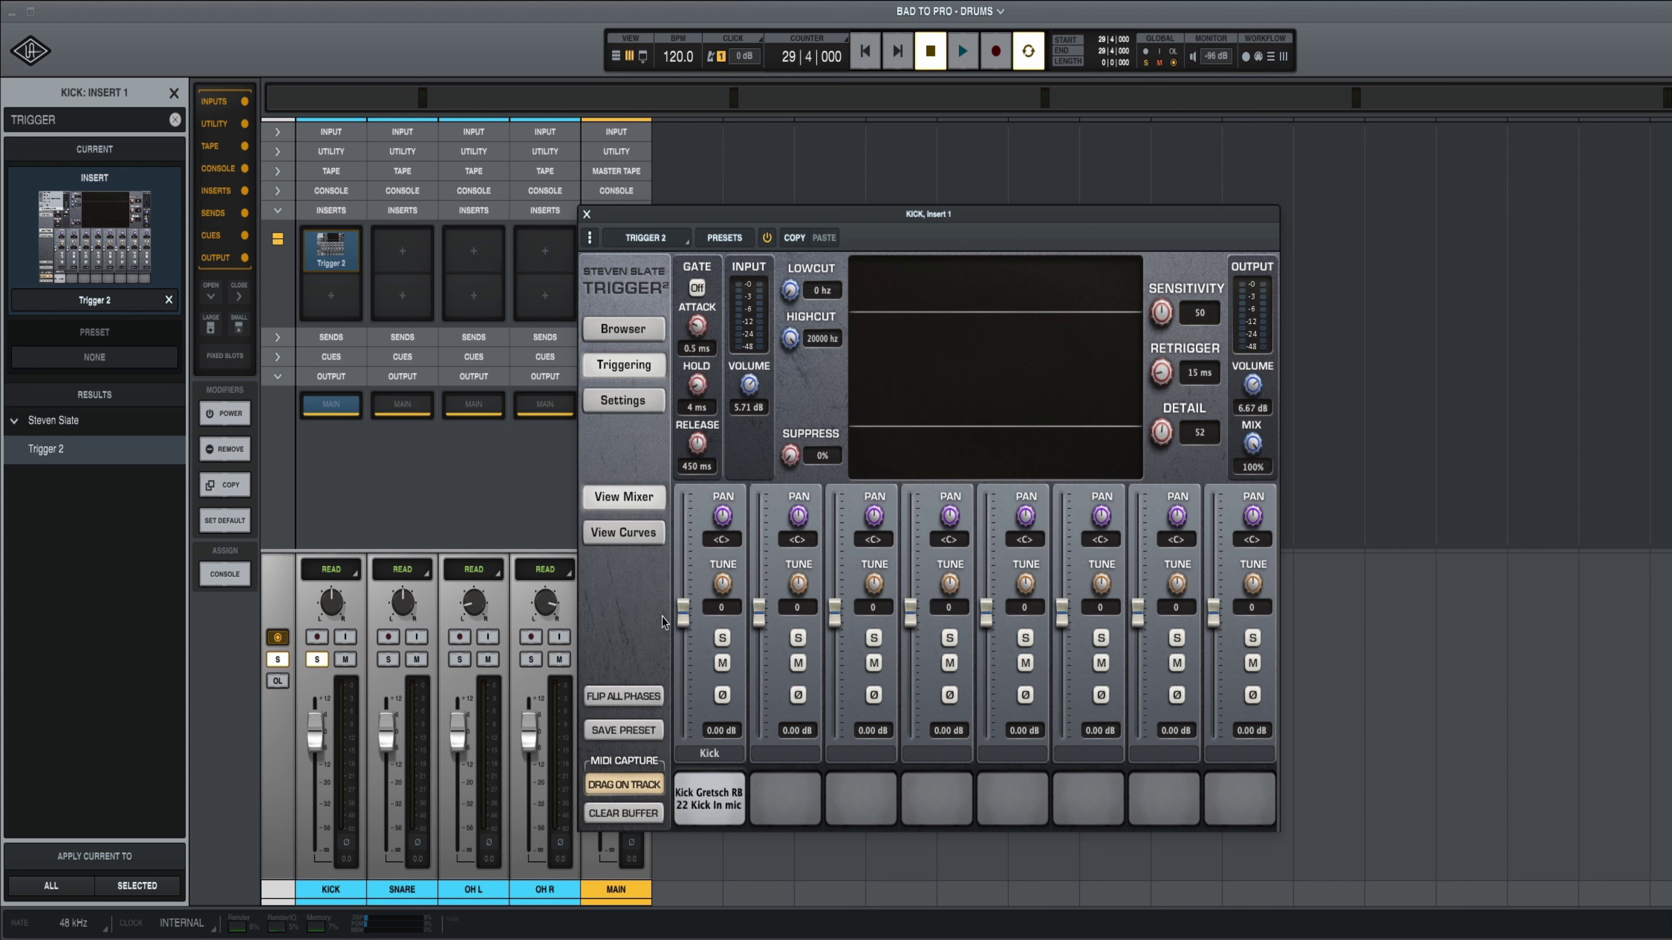
{"action": "left_click_drag", "start_coordinate": [684, 619], "coordinate": [686, 581]}
{"action": "key", "text": "space"}
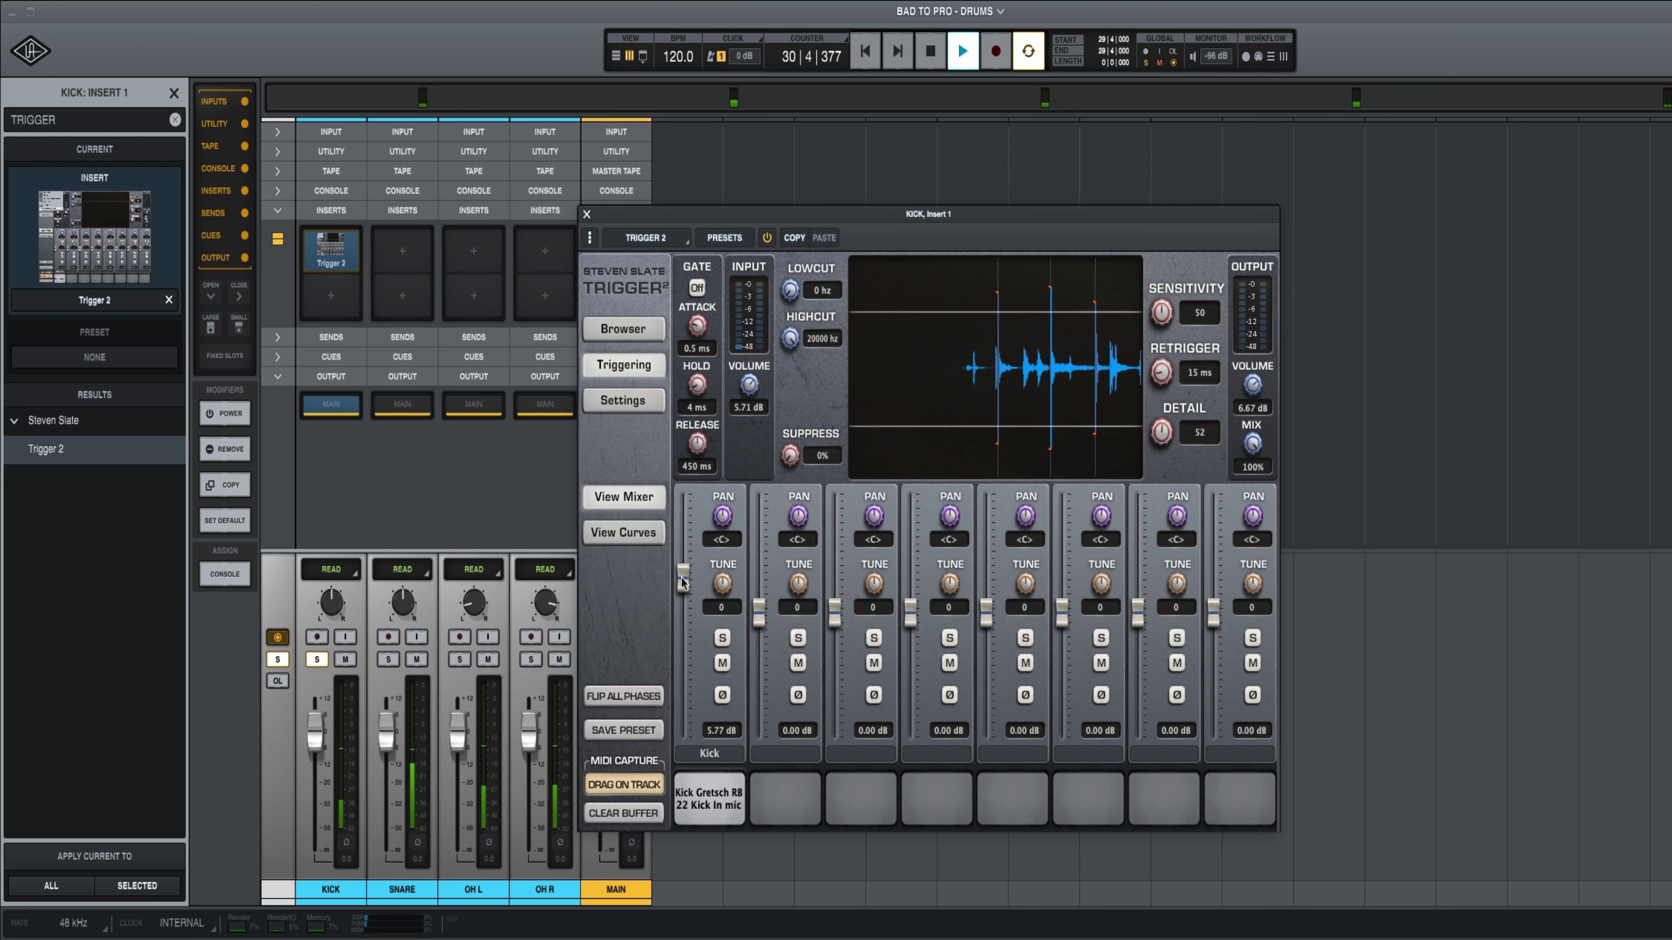
{"action": "left_click_drag", "start_coordinate": [683, 581], "coordinate": [683, 577]}
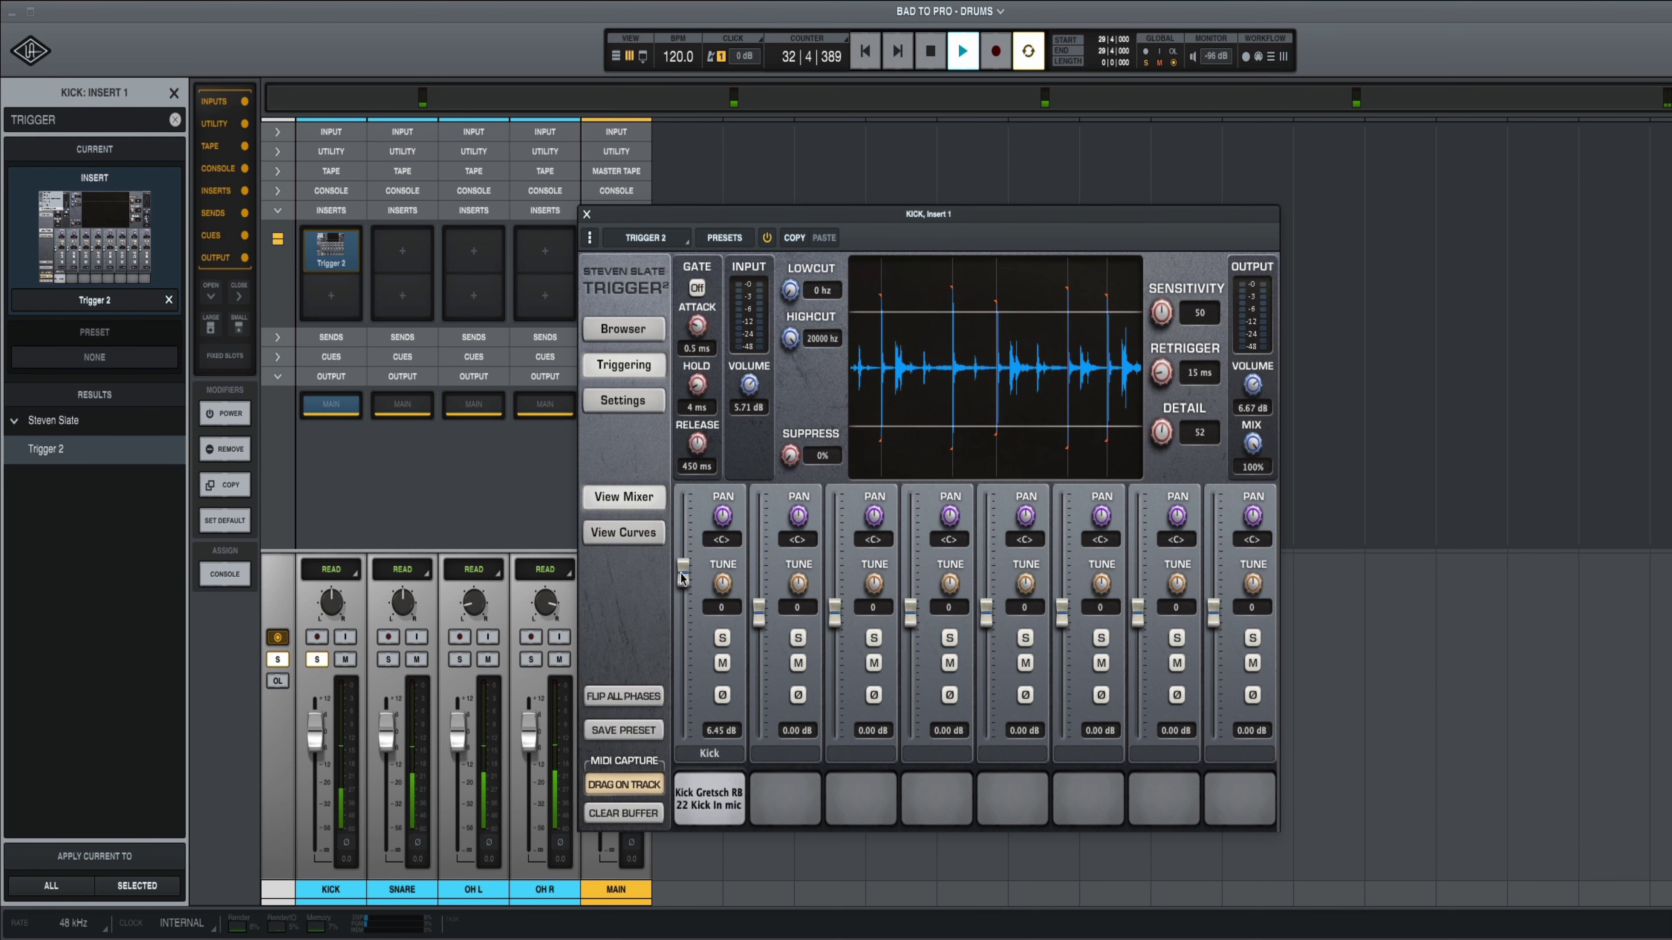
{"action": "key", "text": "space"}
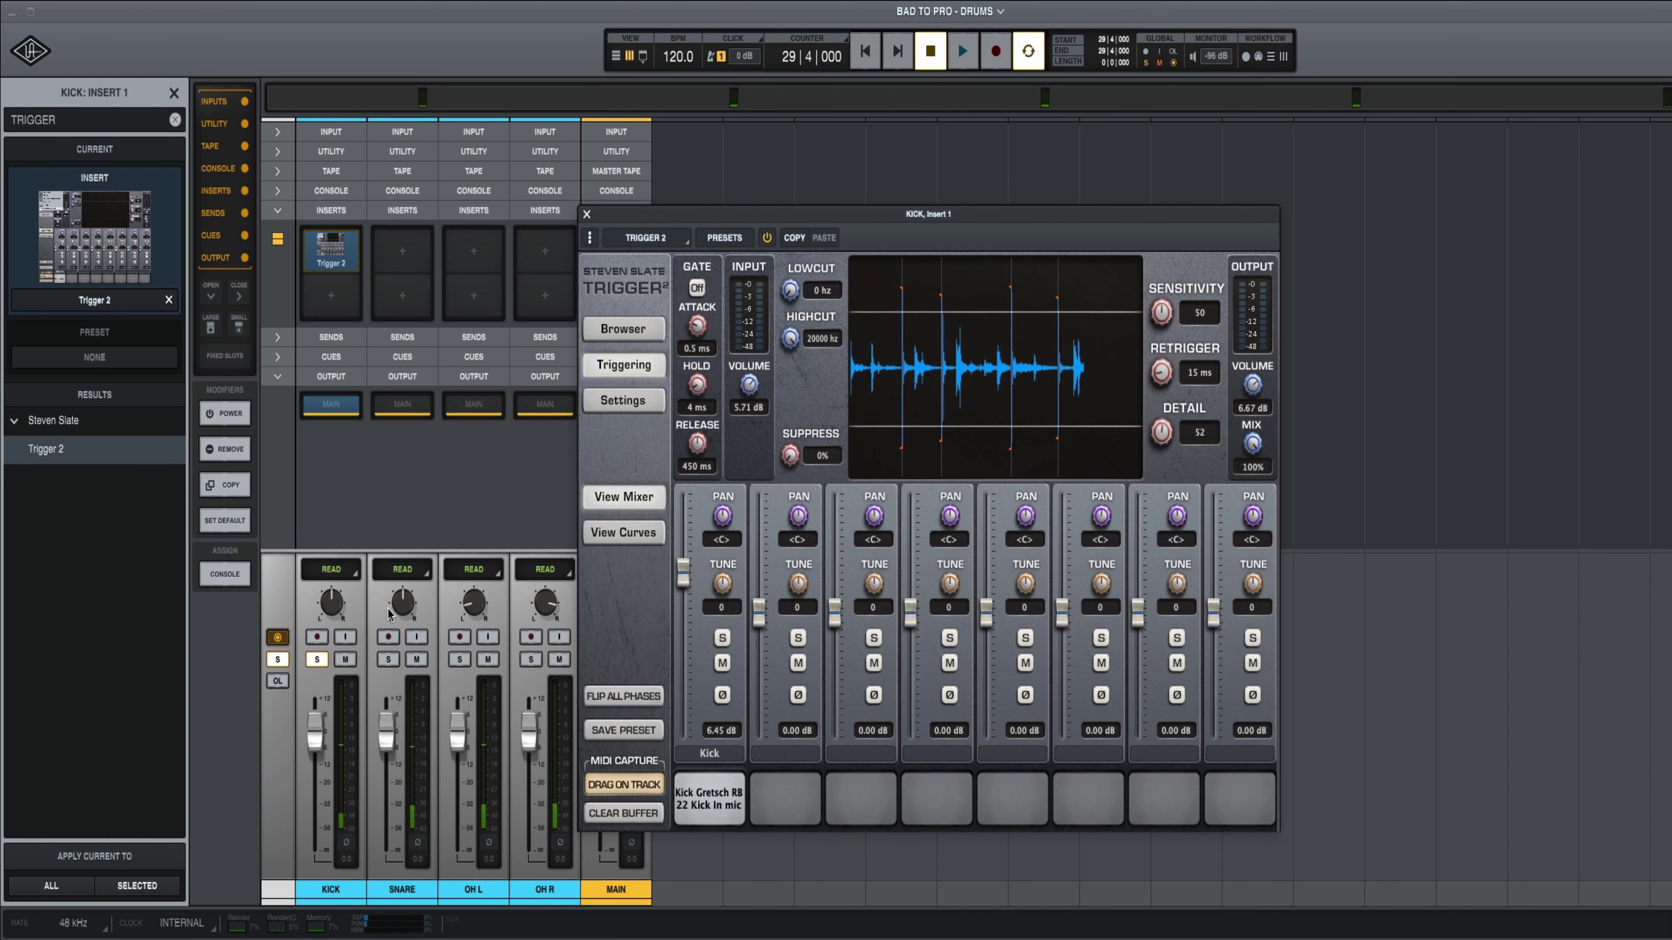
Play the triggered kick unsoloed with the other drum tracks, then solo the kick again and stop playback
{"action": "left_click", "coordinate": [317, 660]}
{"action": "key", "text": "space"}
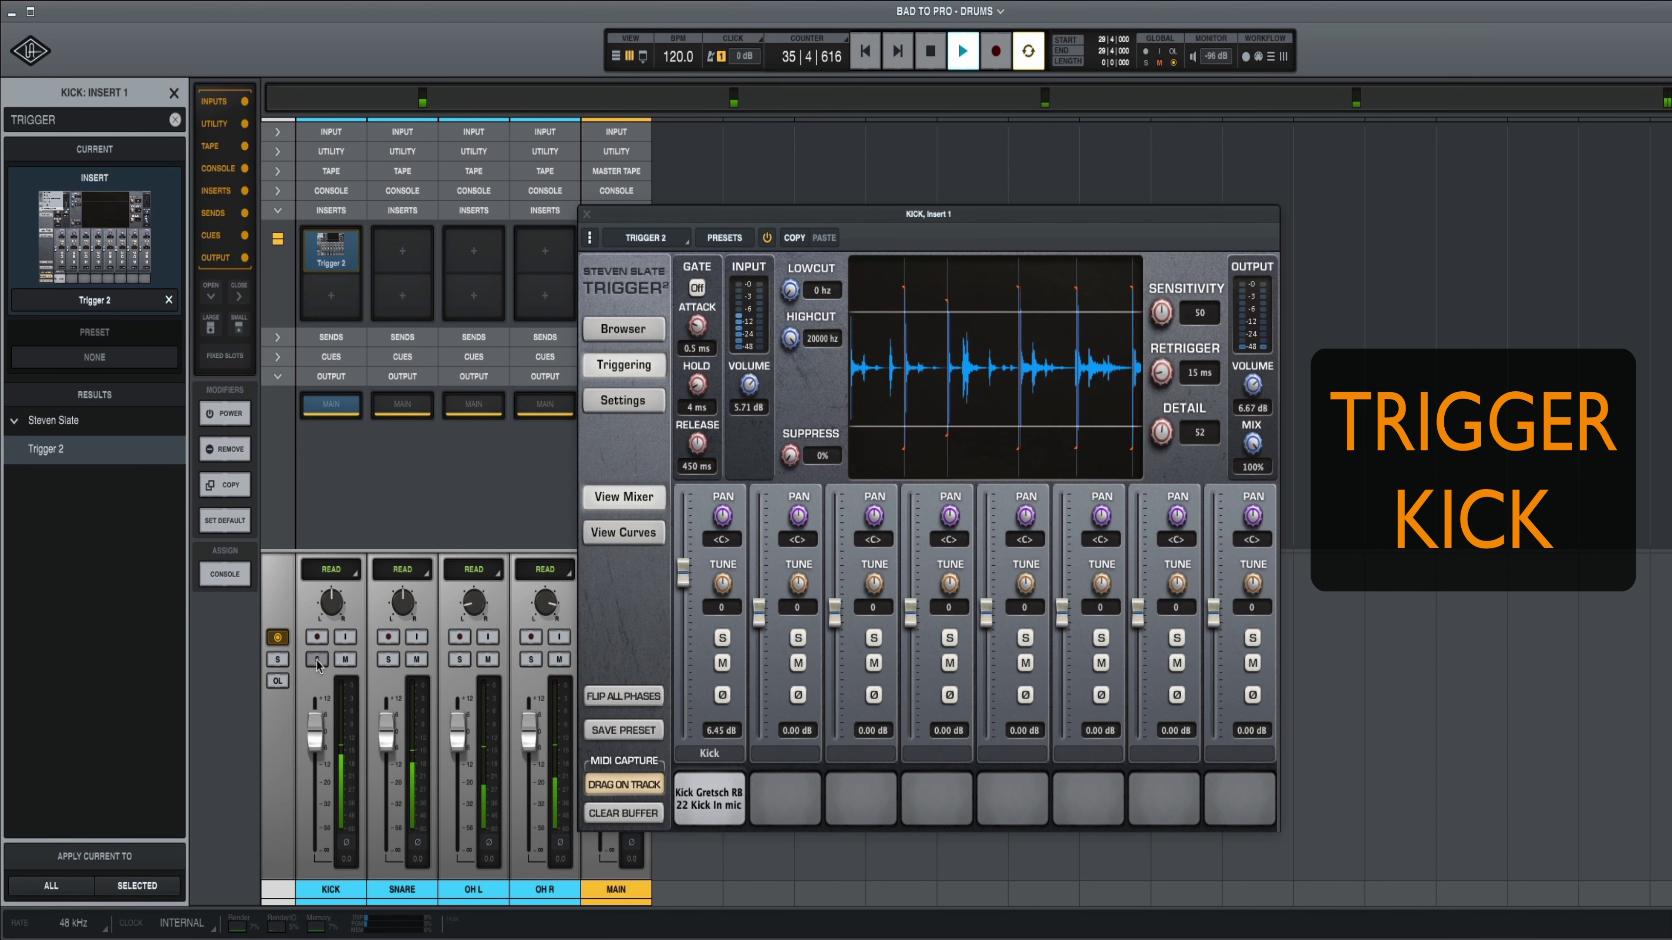
{"action": "left_click", "coordinate": [316, 659]}
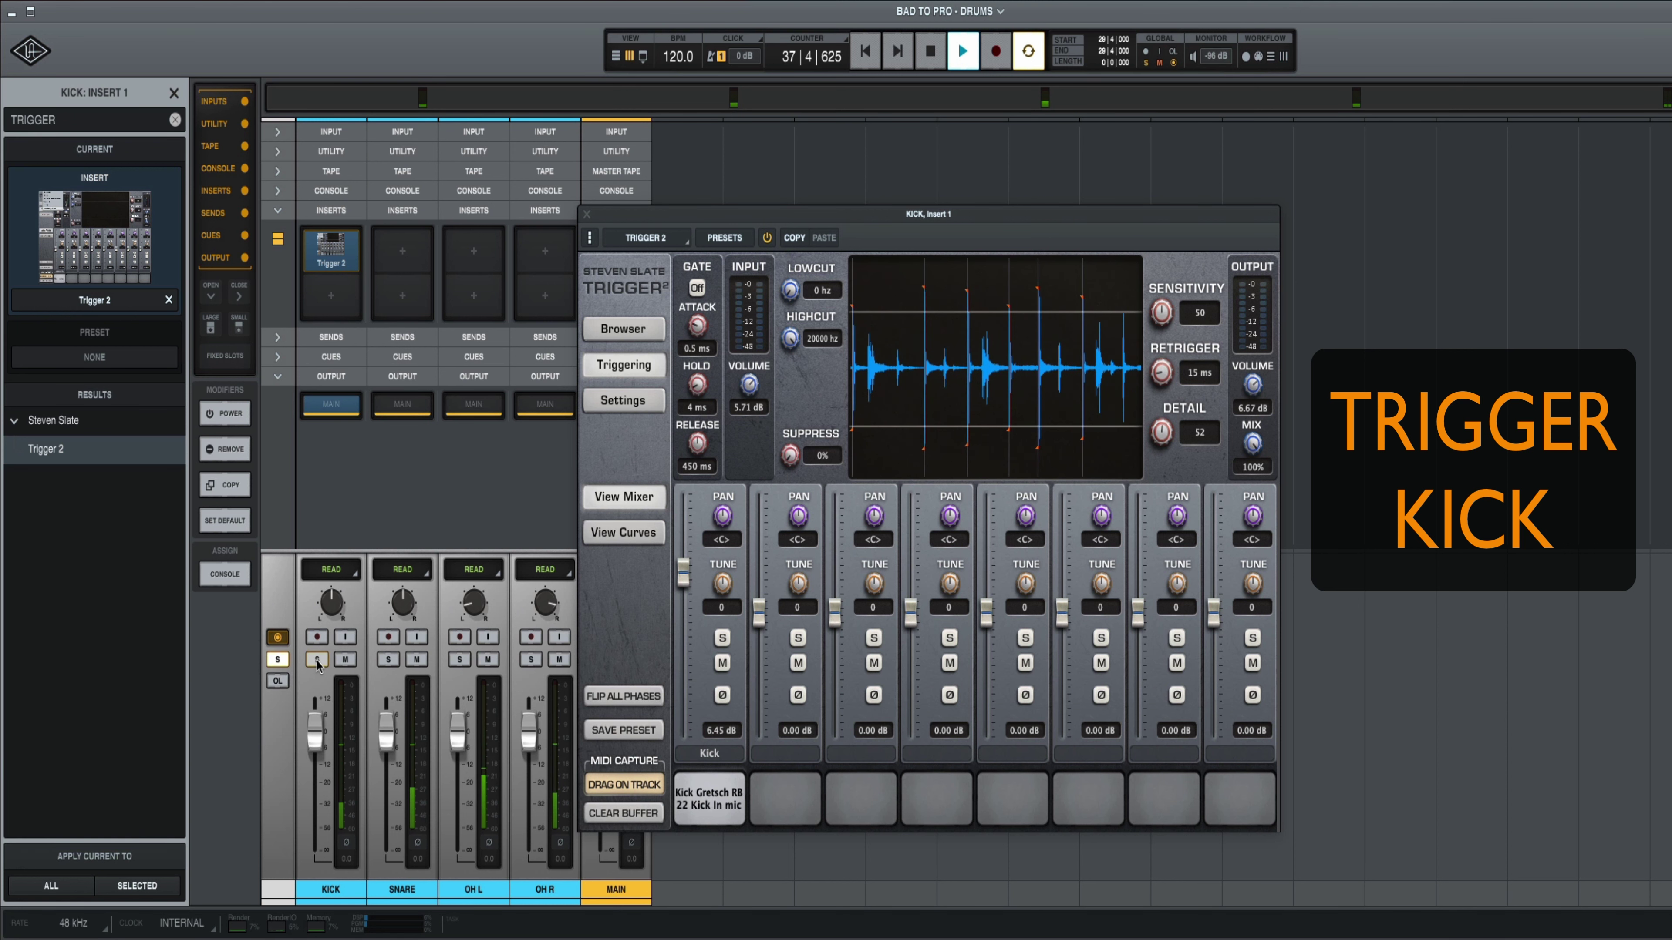
{"action": "key", "text": "space"}
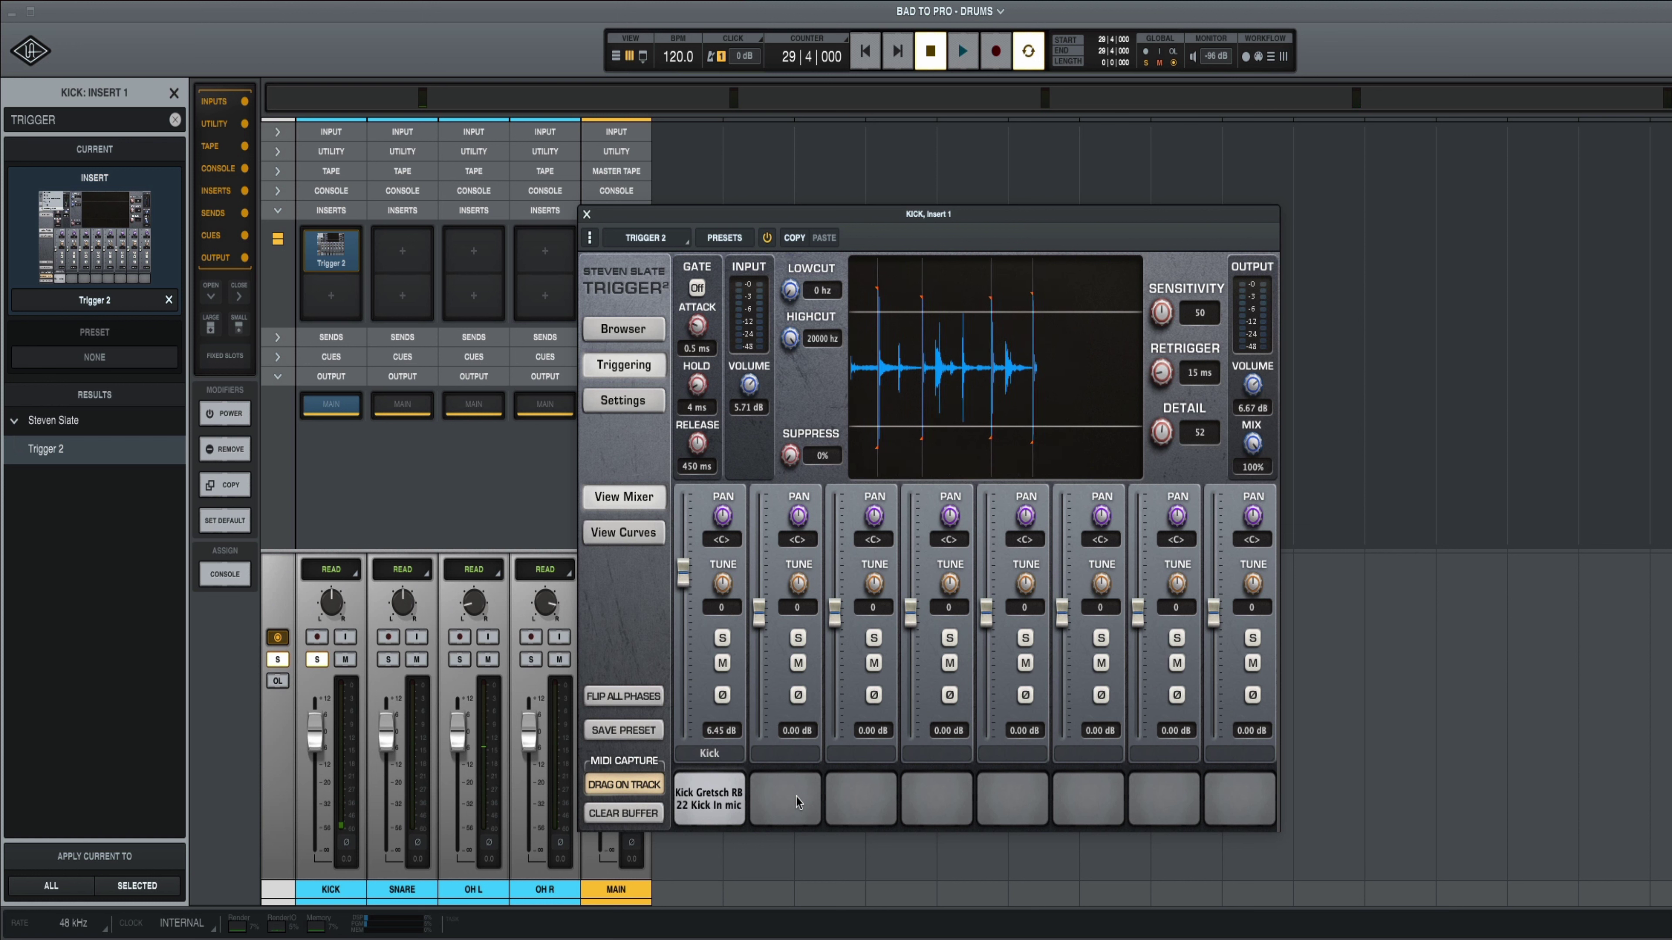
Load the C_Gretsch RB 22 Kick Out sample into the second slot and return to the triggering mixer
{"action": "left_click", "coordinate": [635, 331]}
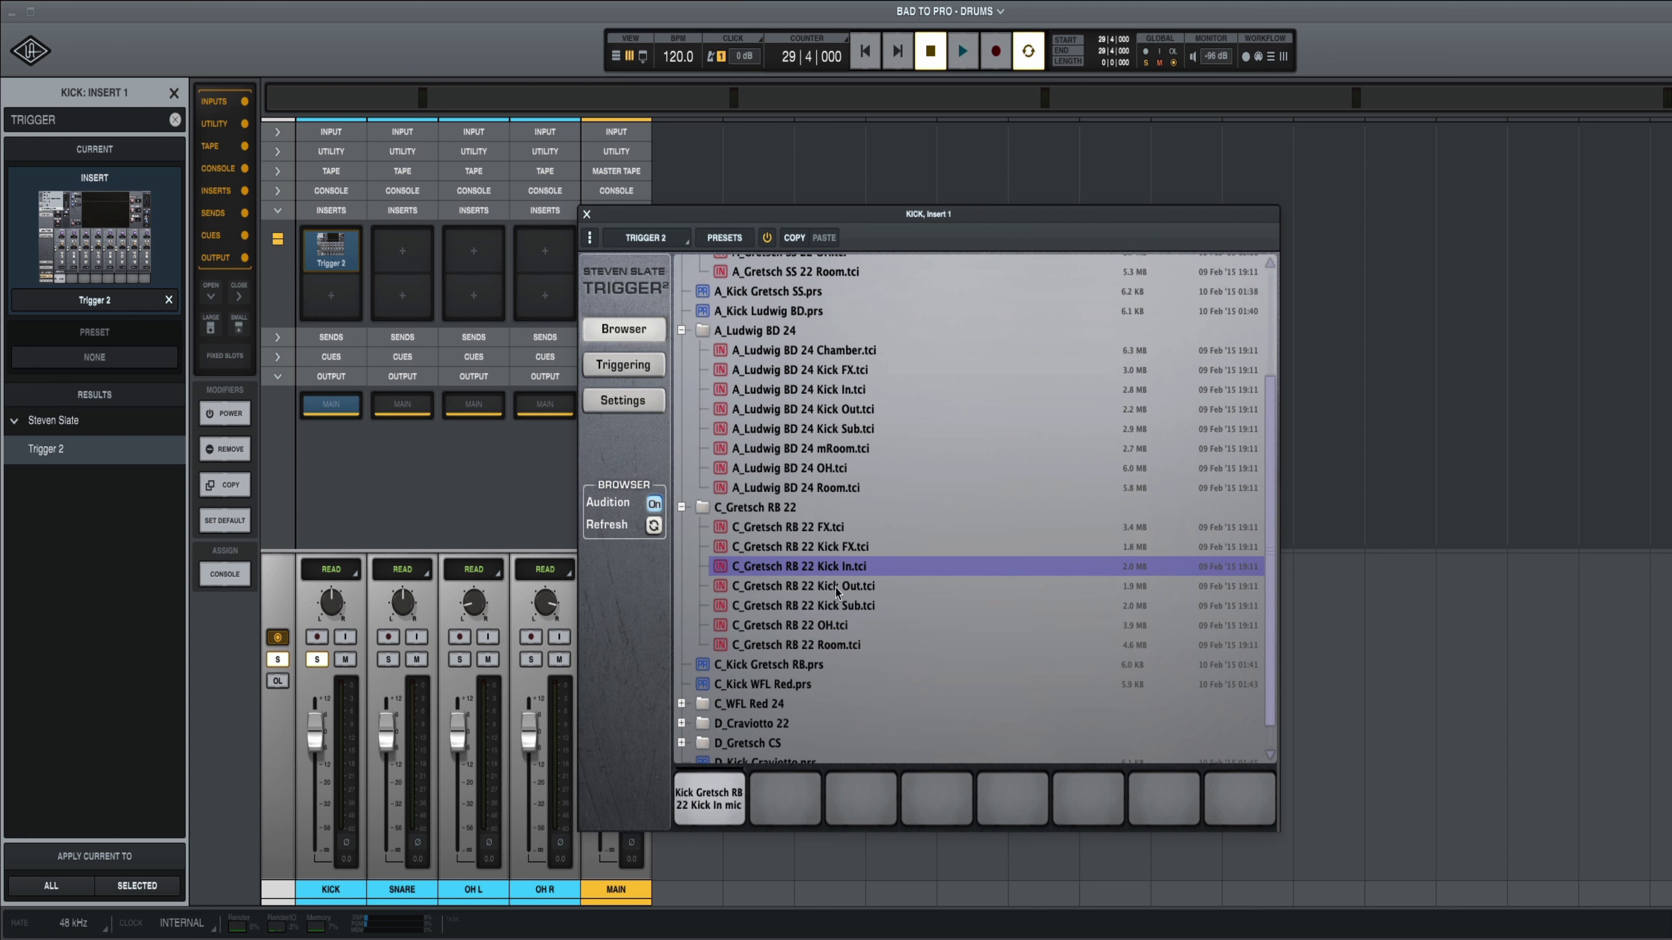
{"action": "left_click", "coordinate": [810, 584]}
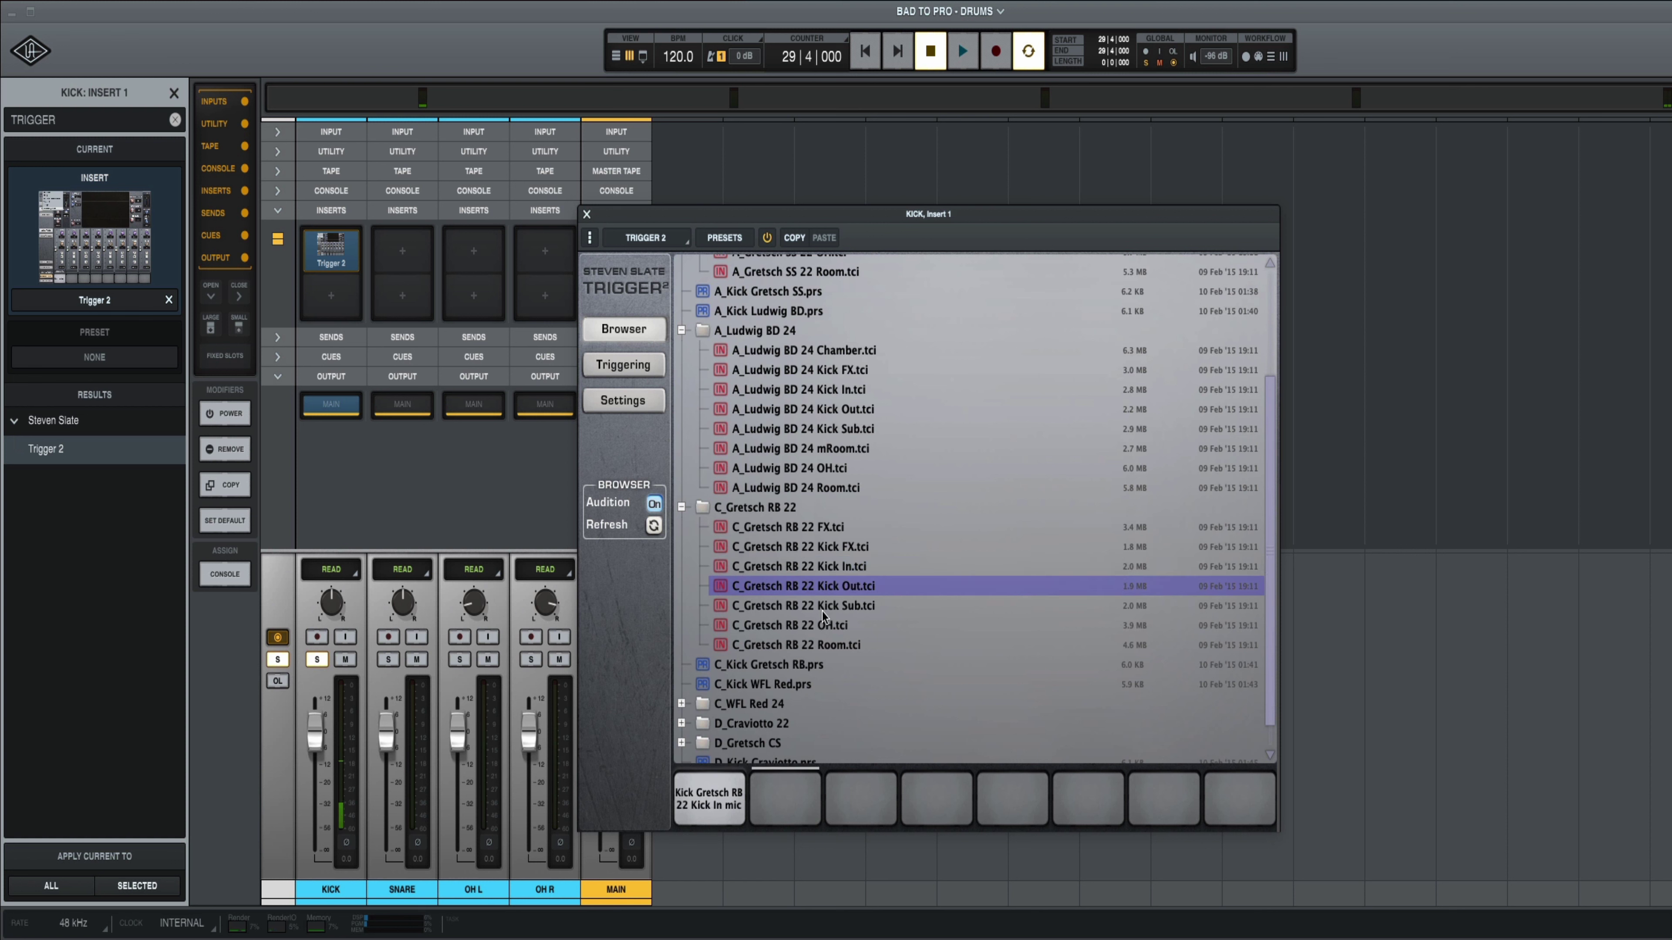
{"action": "left_click", "coordinate": [822, 612]}
{"action": "left_click", "coordinate": [821, 592]}
{"action": "left_click_drag", "start_coordinate": [821, 589], "coordinate": [785, 798]}
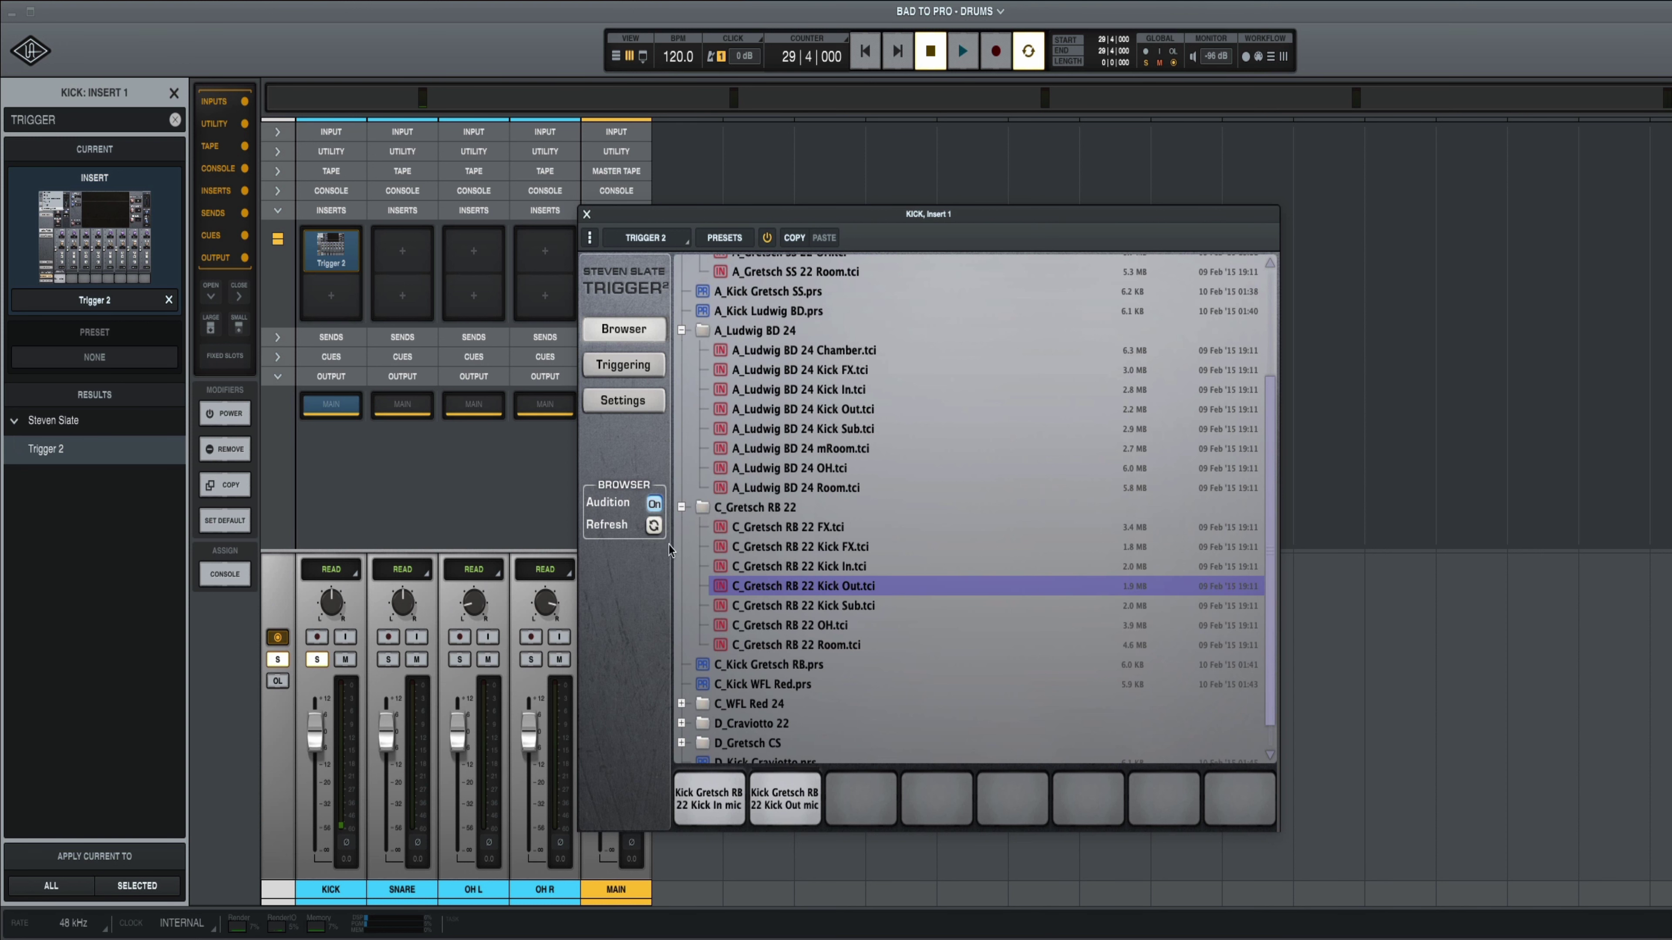
{"action": "left_click", "coordinate": [625, 365]}
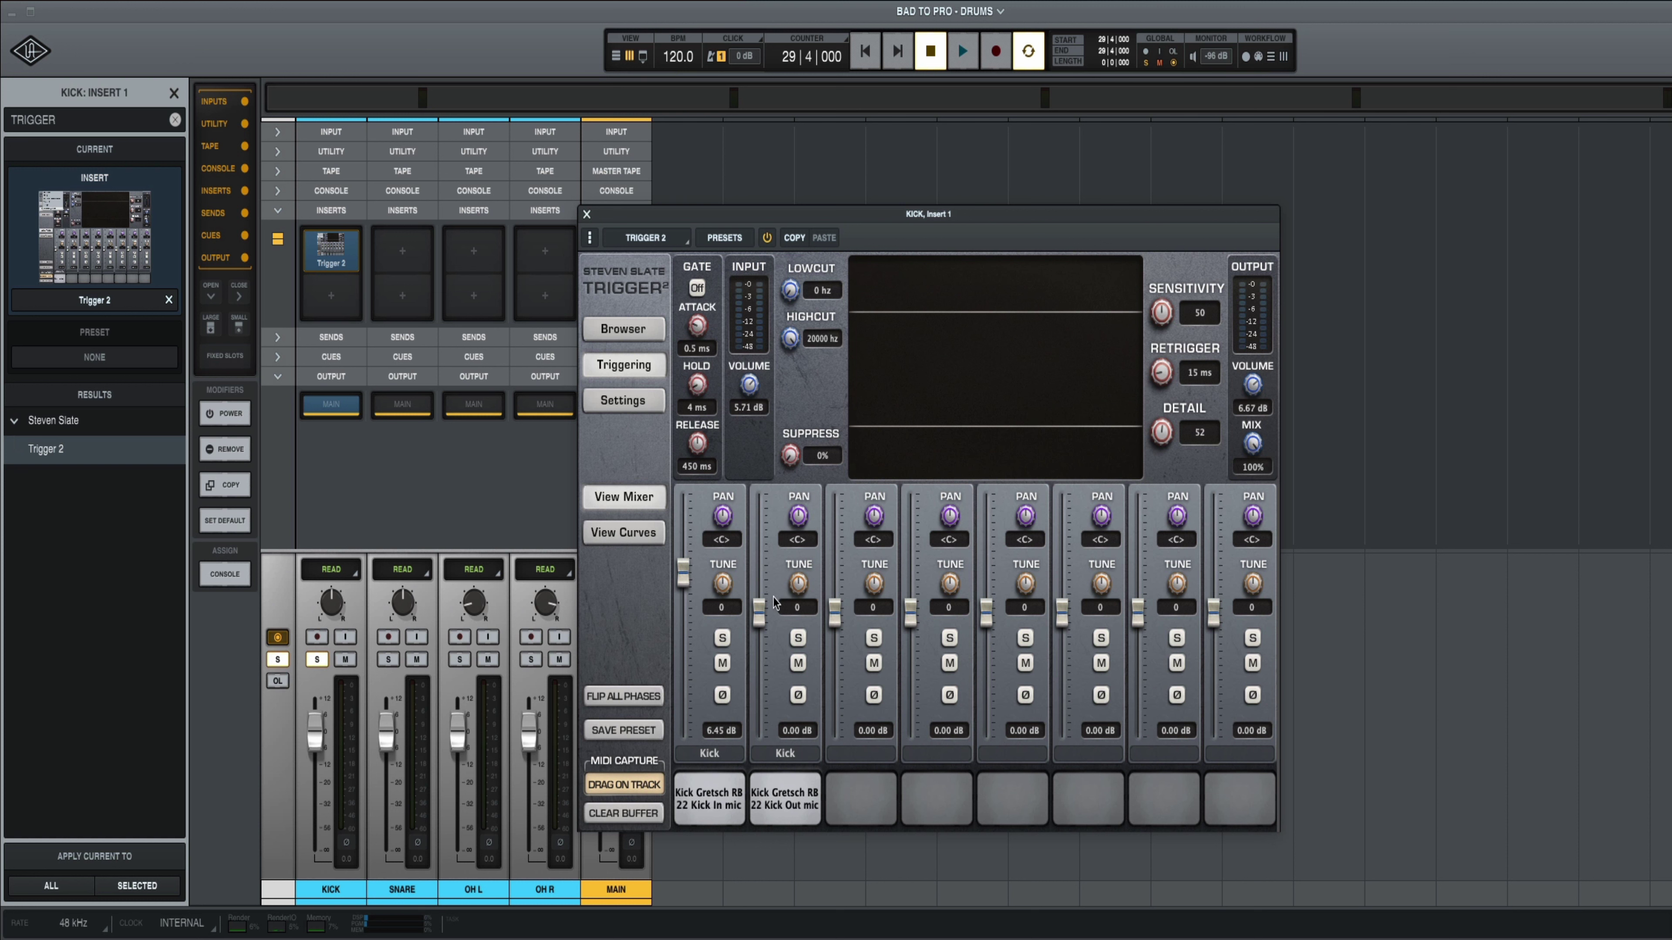
Raise the second slot's Kick Out level to 8.85 dB while listening to playback, and stop playback
{"action": "left_click_drag", "start_coordinate": [758, 609], "coordinate": [760, 584]}
{"action": "key", "text": "space"}
{"action": "left_click_drag", "start_coordinate": [760, 585], "coordinate": [755, 537]}
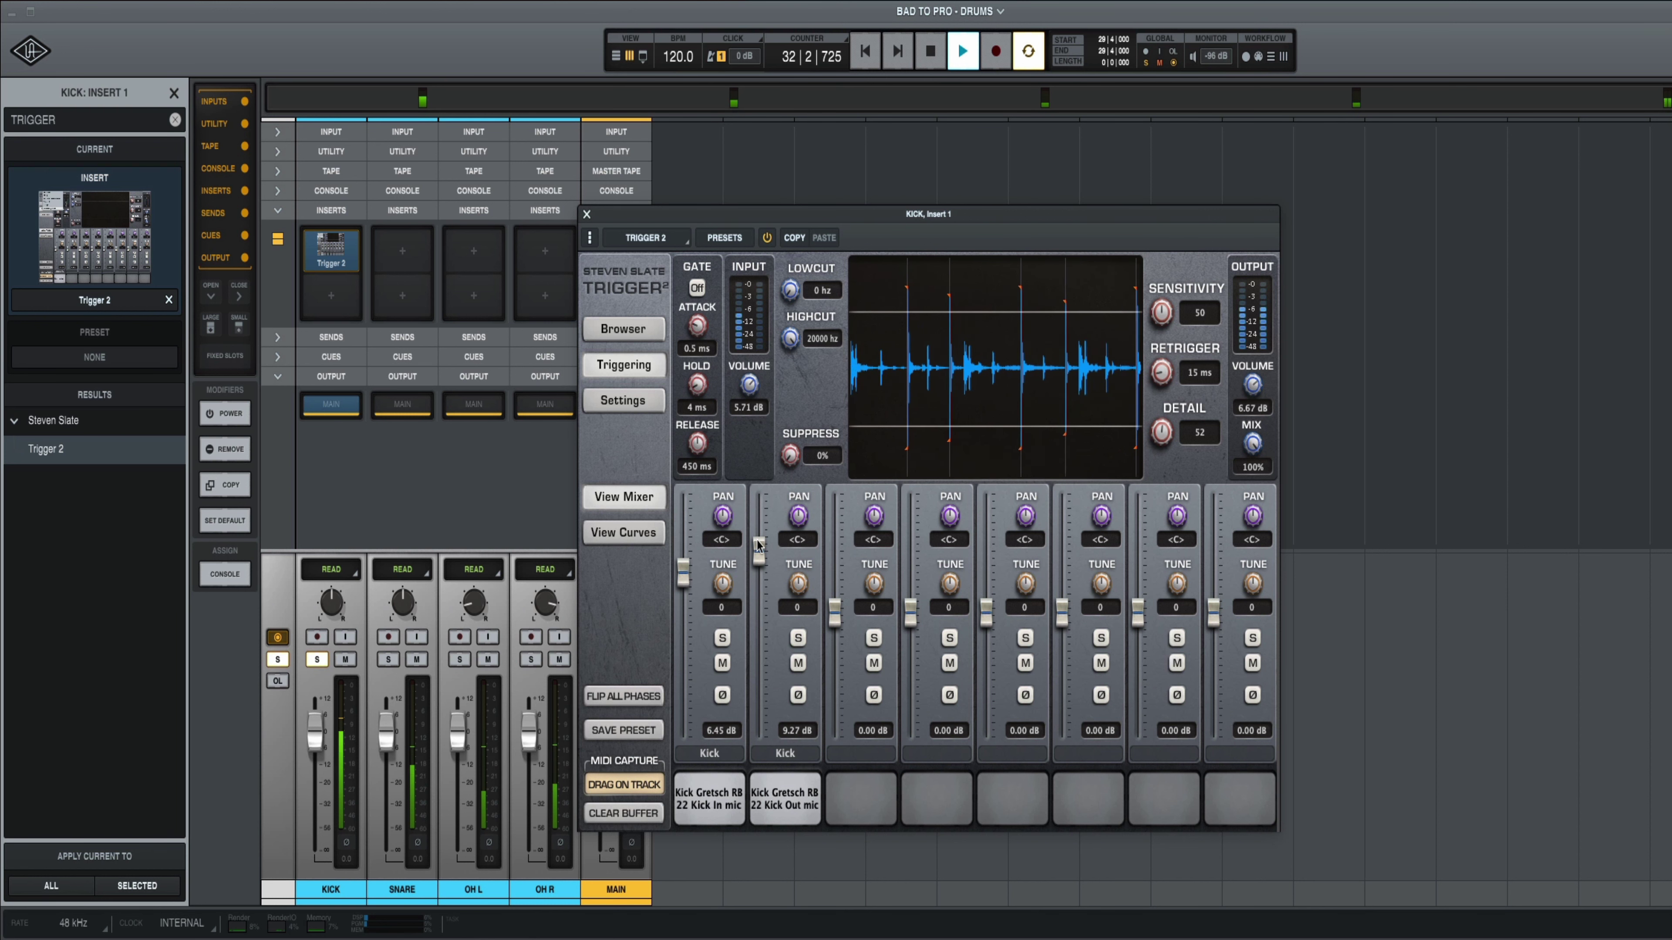
{"action": "left_click_drag", "start_coordinate": [758, 544], "coordinate": [759, 548]}
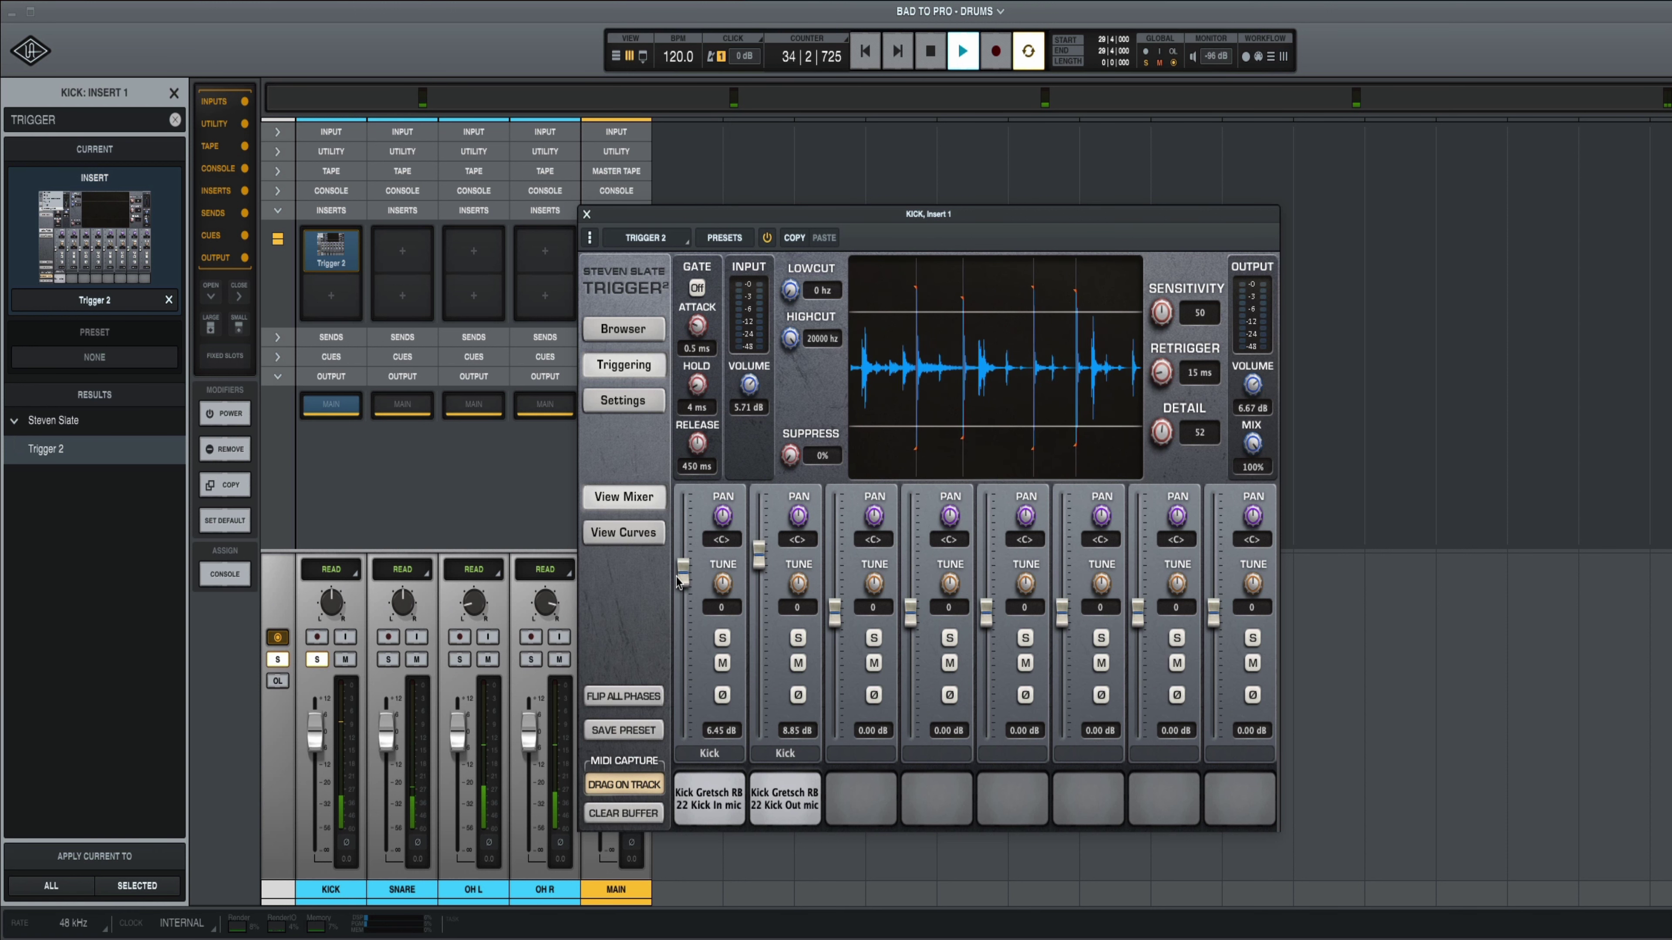
{"action": "key", "text": "space"}
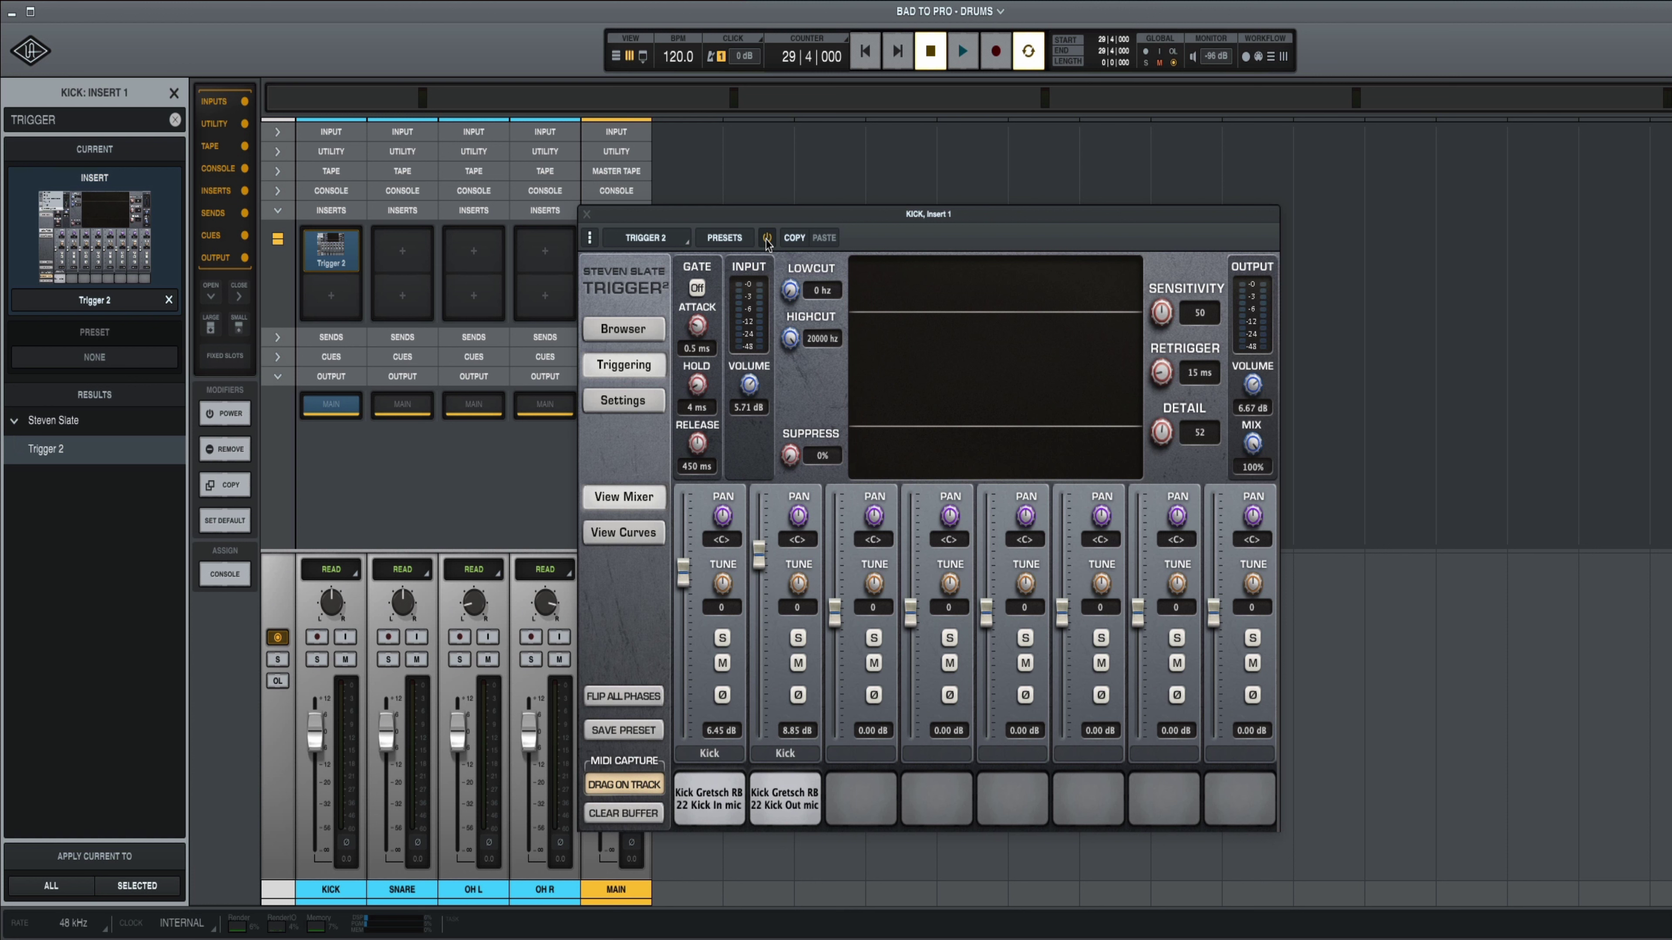
Compare the triggered kick with the raw kick by bypassing and re-enabling Trigger 2 during playback
{"action": "key", "text": "space"}
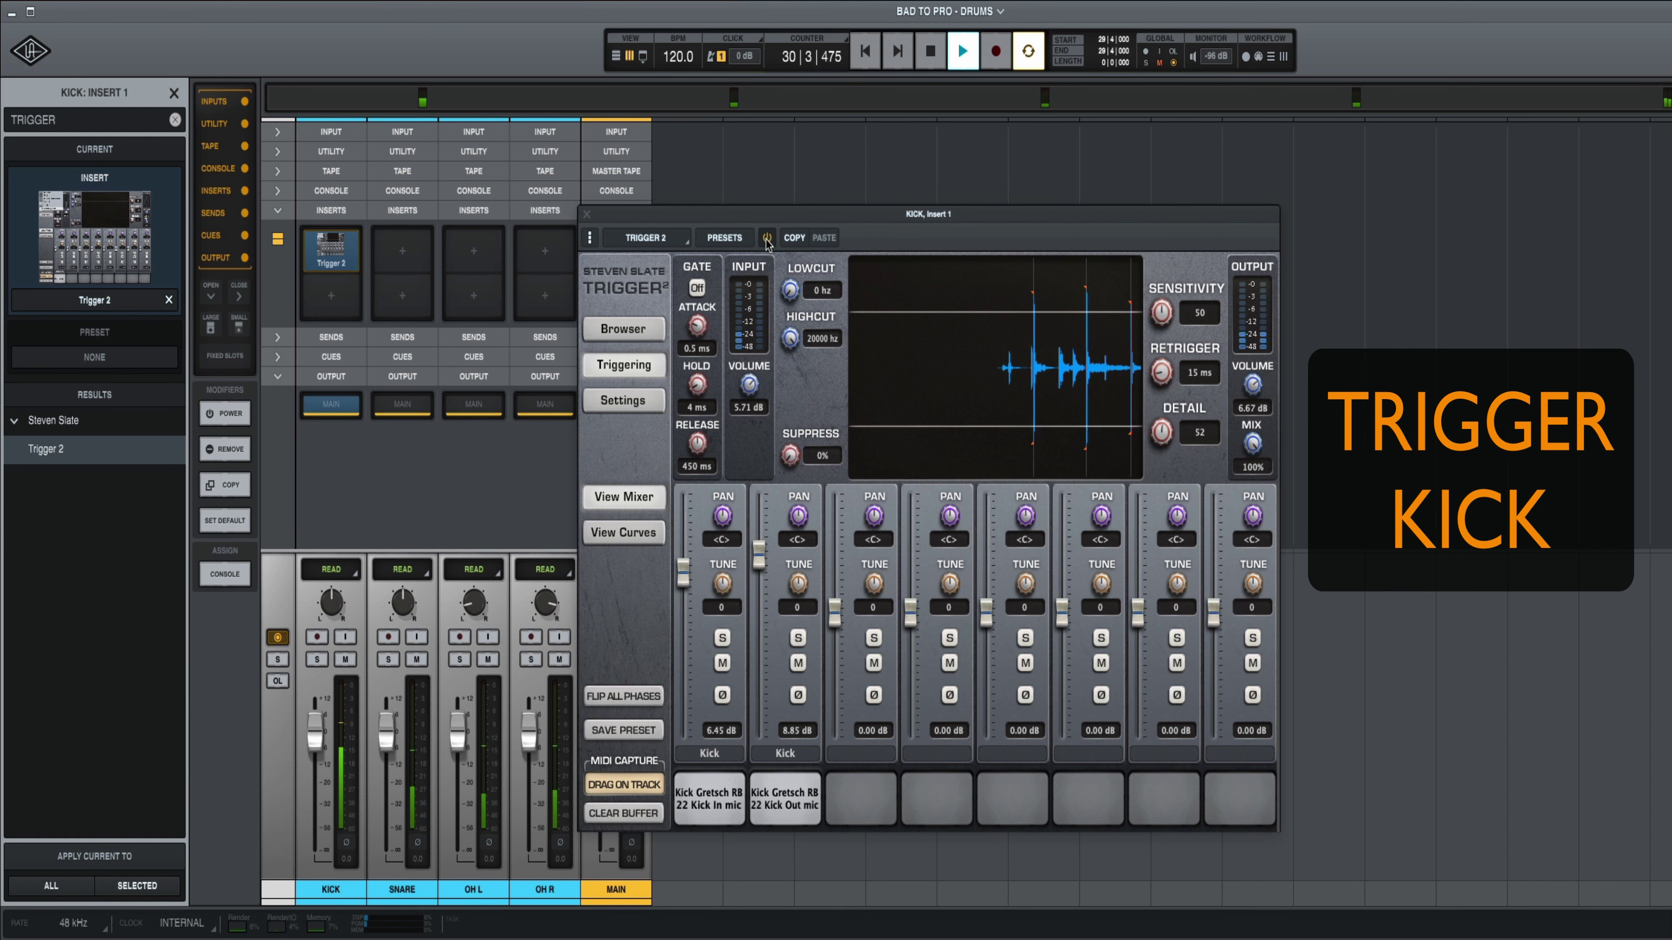
{"action": "left_click", "coordinate": [767, 241]}
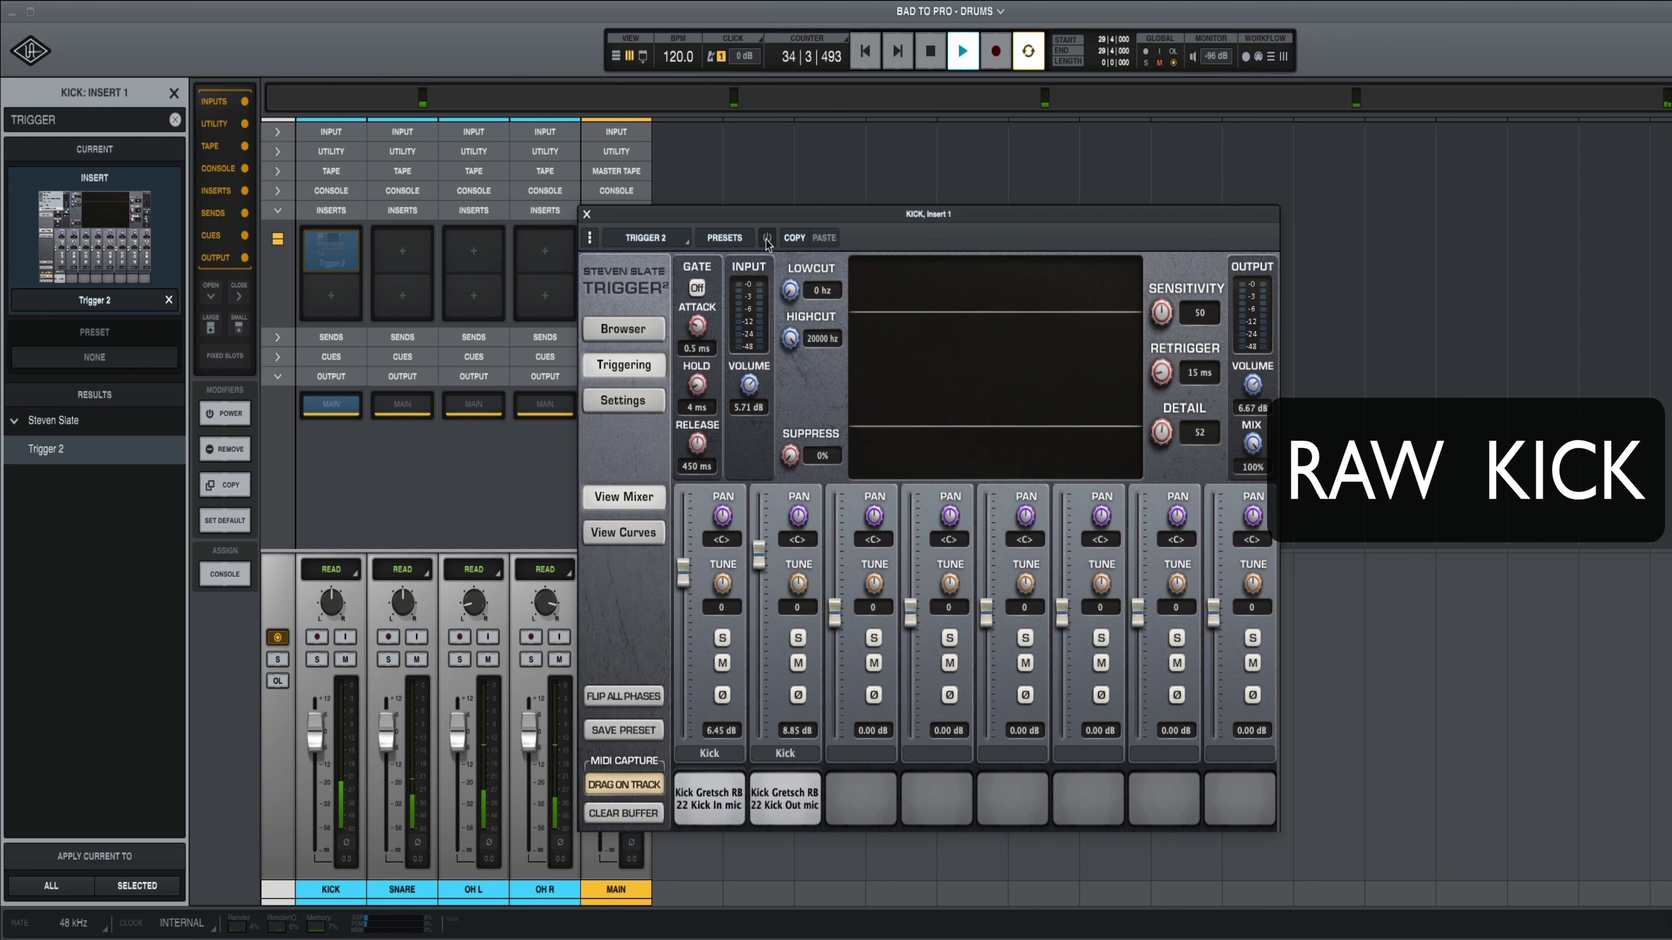
{"action": "left_click", "coordinate": [767, 239]}
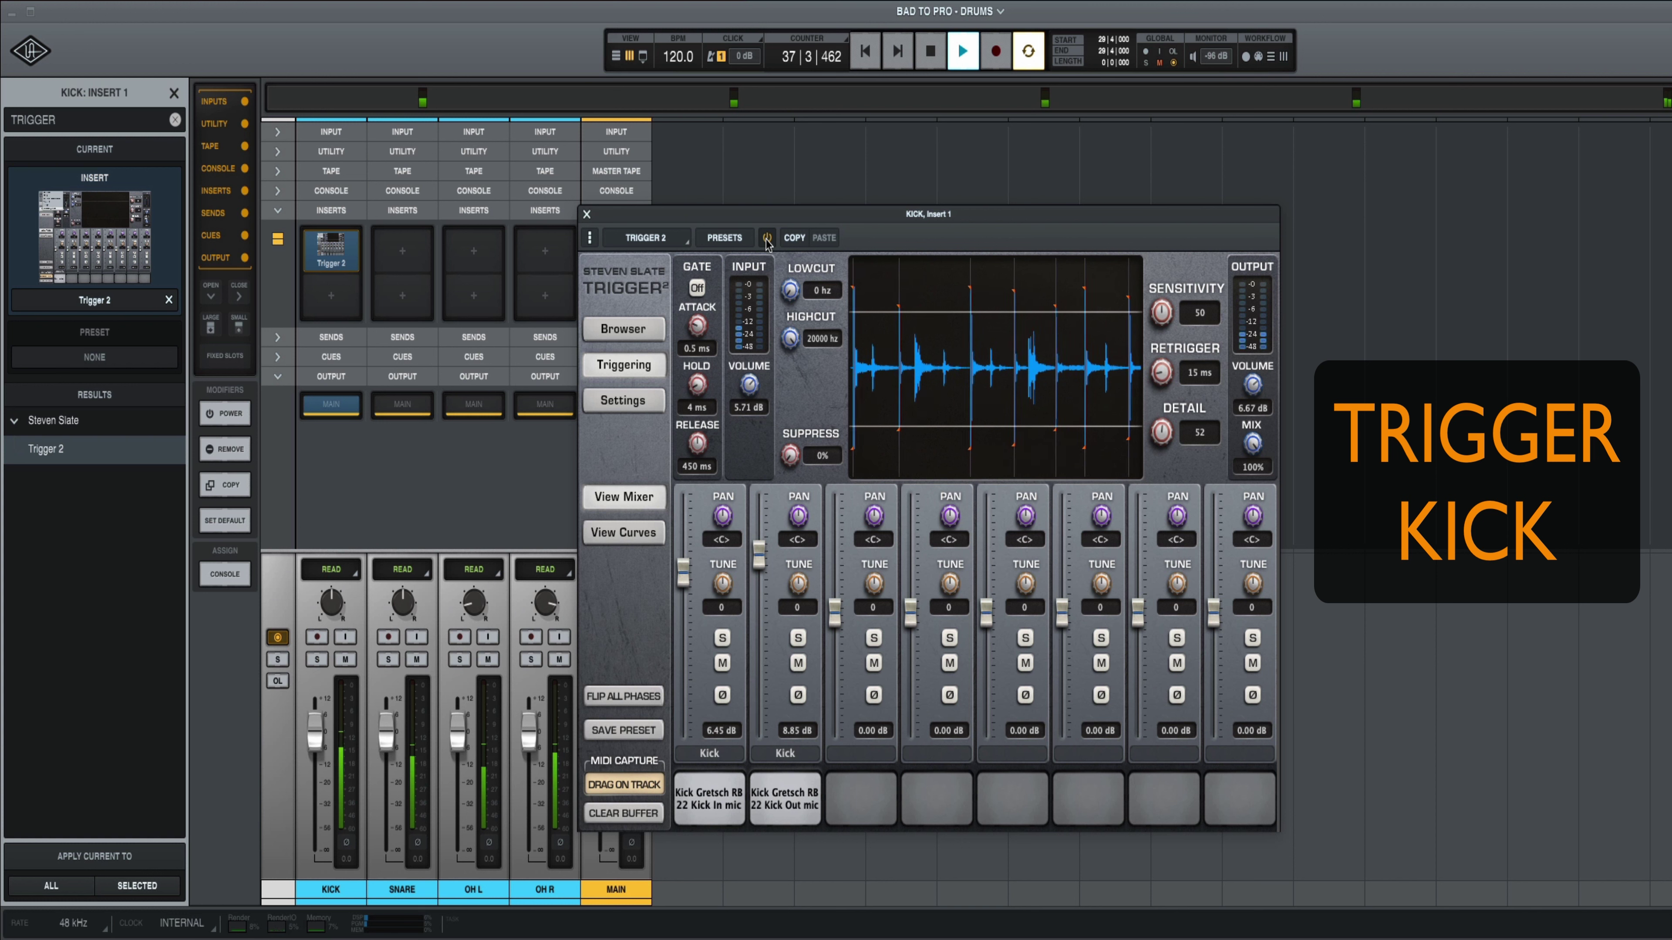
{"action": "key", "text": "space"}
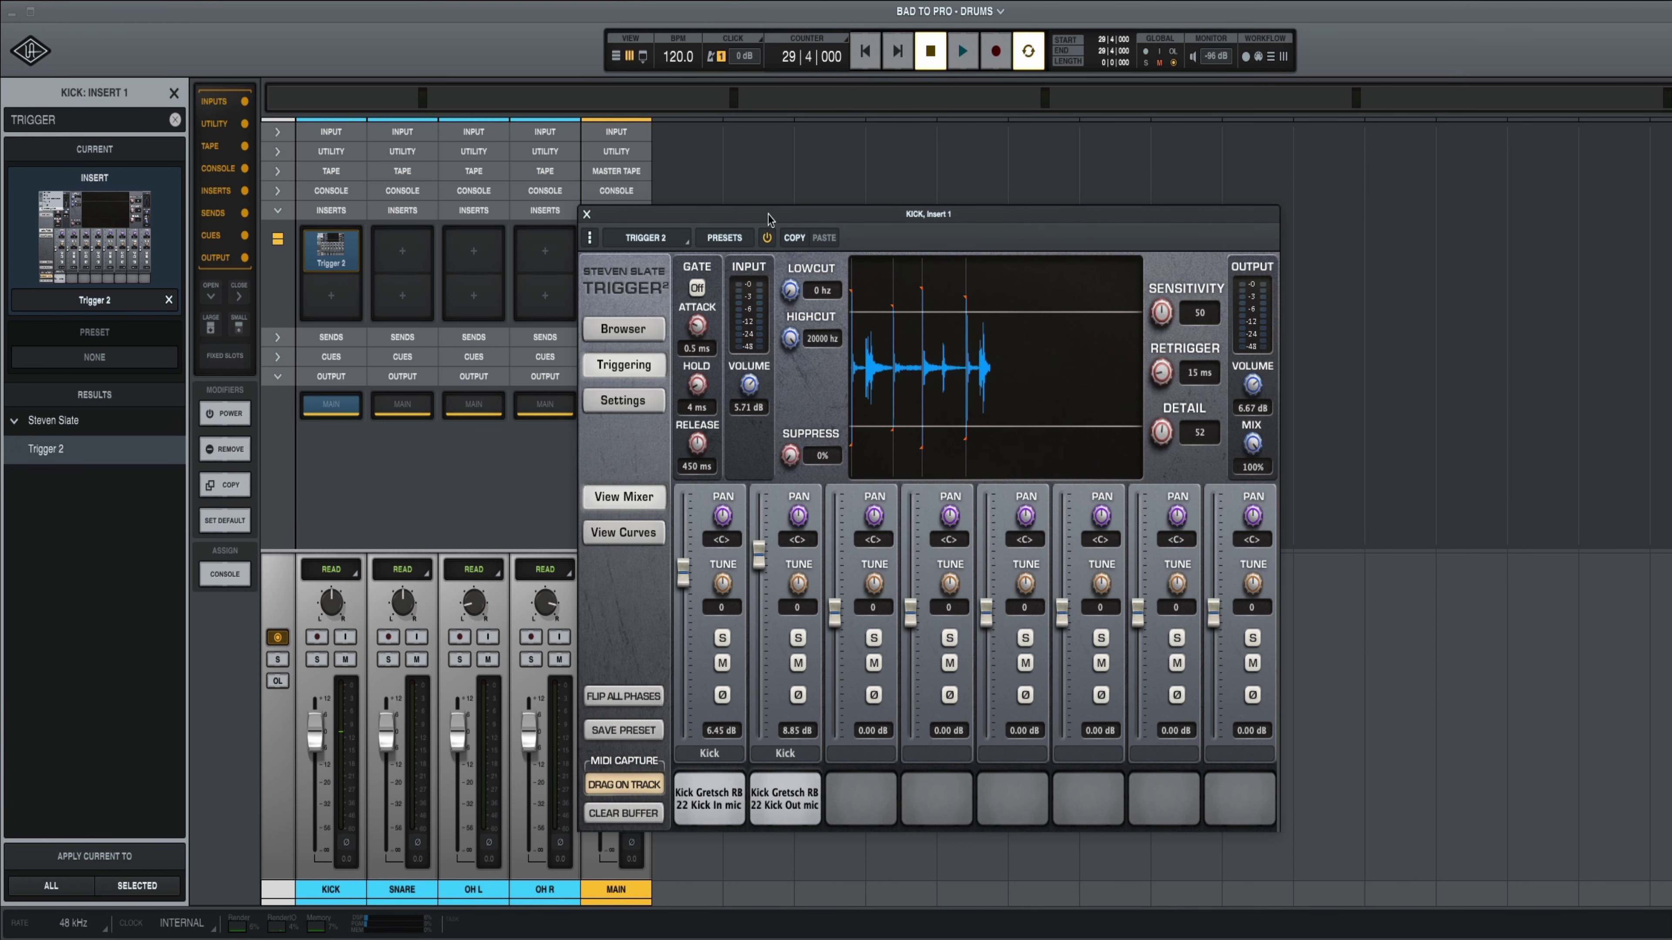
Reposition the kick's plugin window and insert Trigger 2 in the Snare channel's first insert slot
{"action": "left_click_drag", "start_coordinate": [768, 214], "coordinate": [865, 213]}
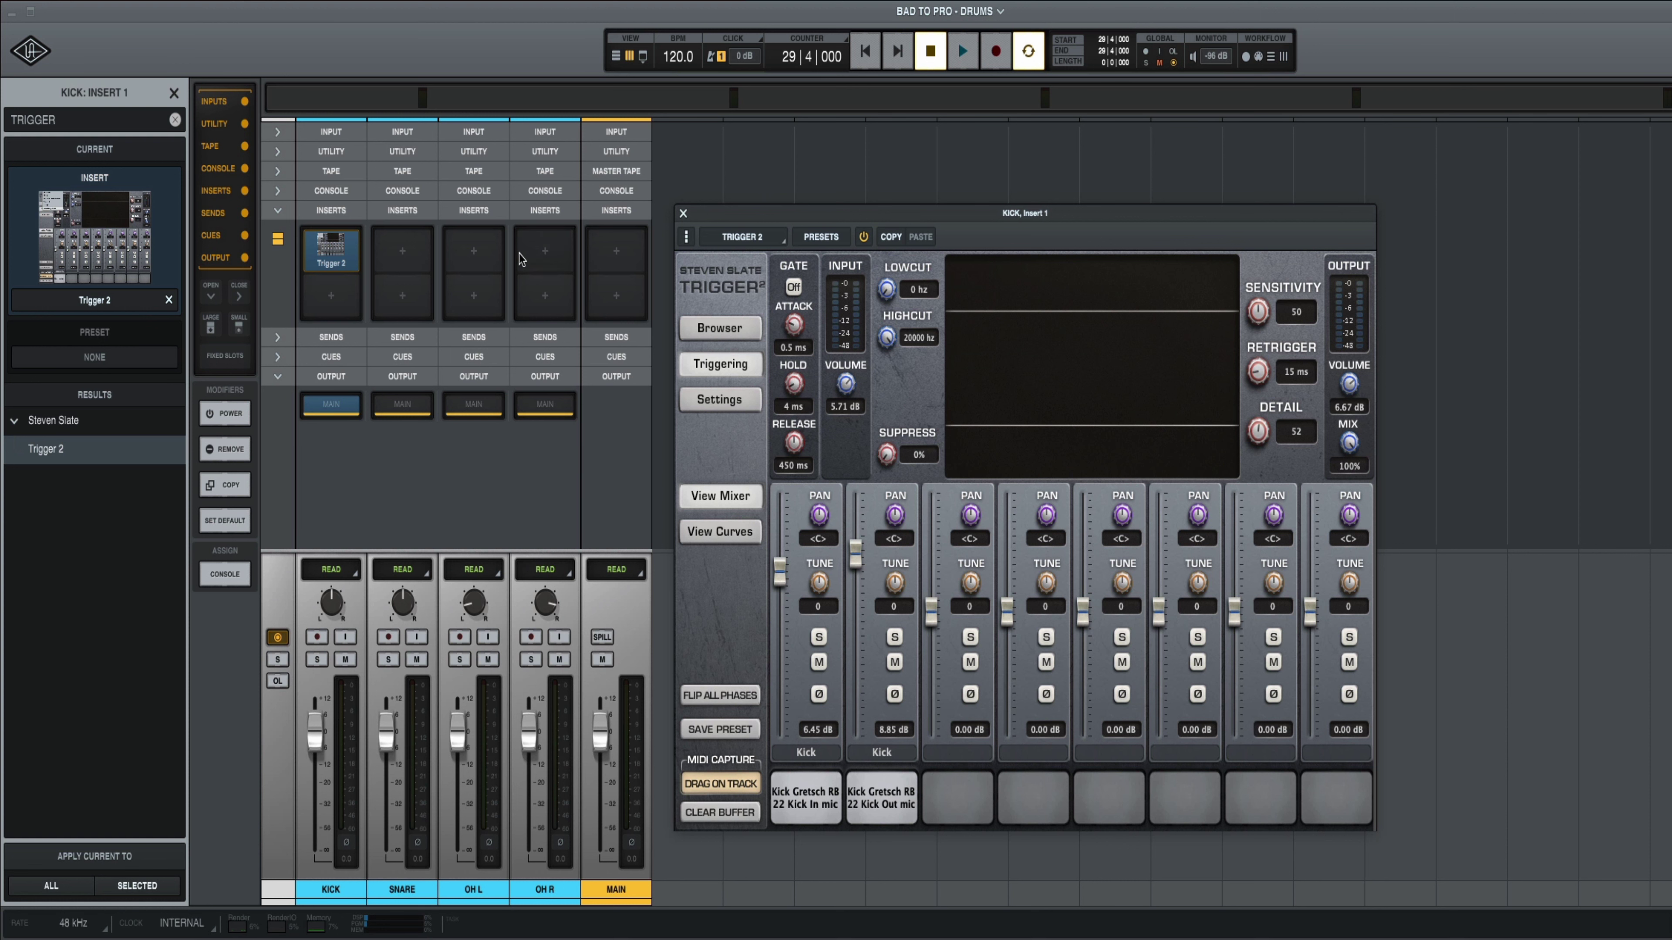
{"action": "left_click_drag", "start_coordinate": [781, 217], "coordinate": [699, 242]}
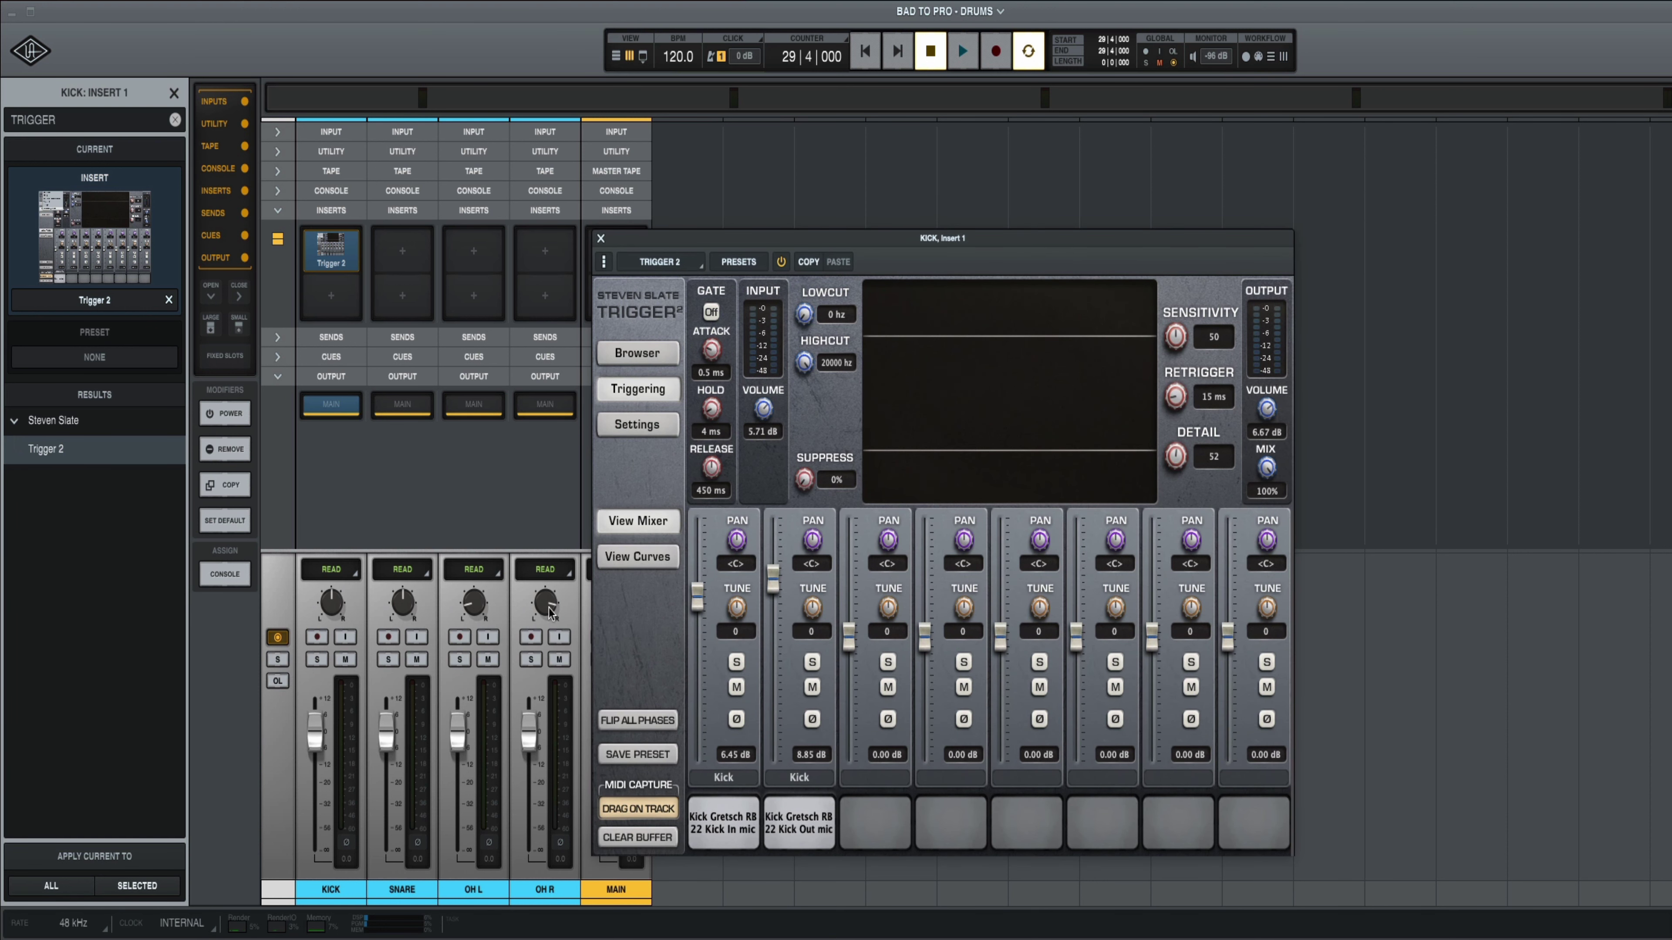
{"action": "left_click_drag", "start_coordinate": [831, 242], "coordinate": [829, 242]}
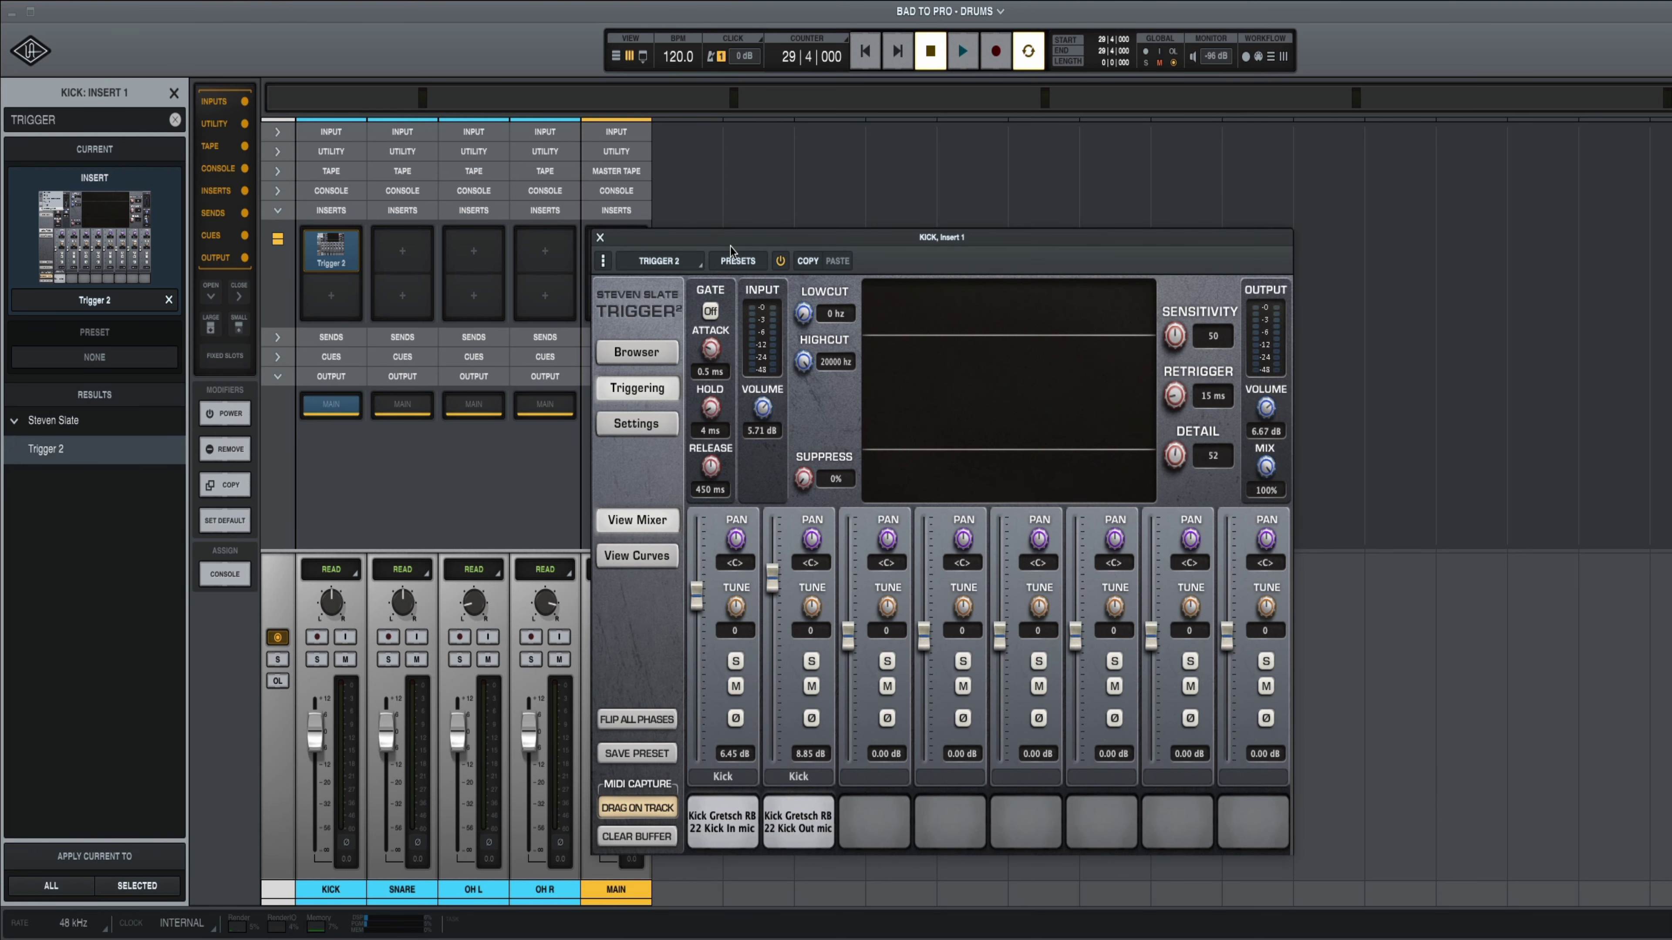
{"action": "left_click", "coordinate": [401, 252]}
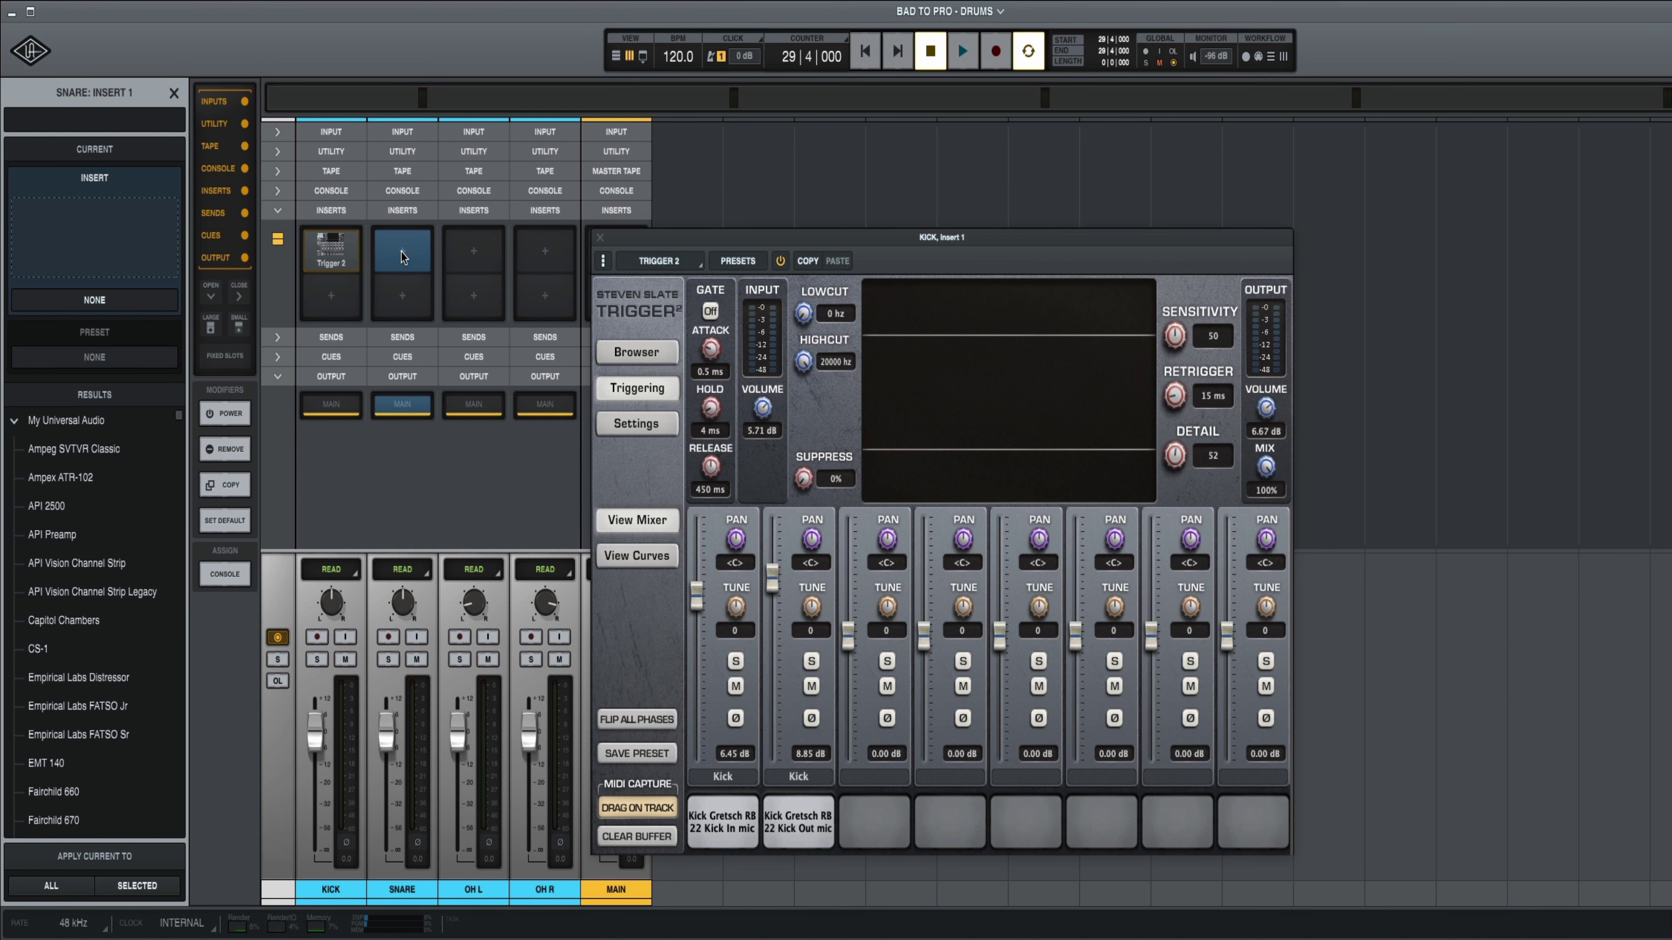
{"action": "type", "text": "TRIGG"}
{"action": "key", "text": "Return"}
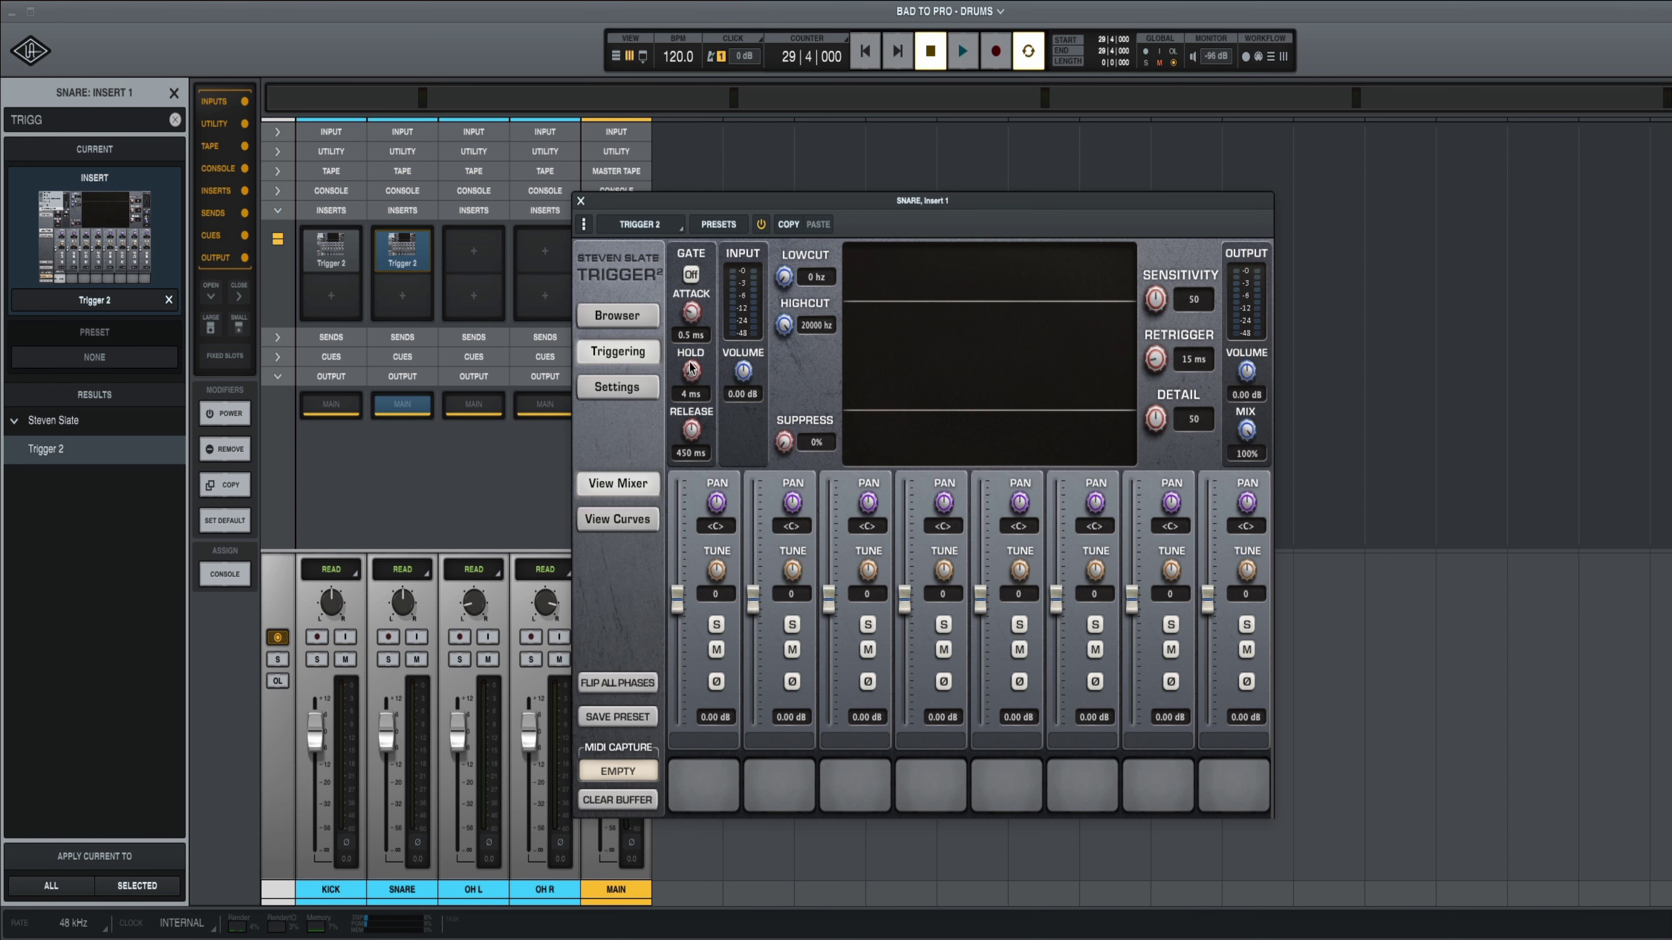
Set the snare Trigger 2's base directory to the Blackbird Snares folder and show its samples in the browser
{"action": "left_click", "coordinate": [618, 314]}
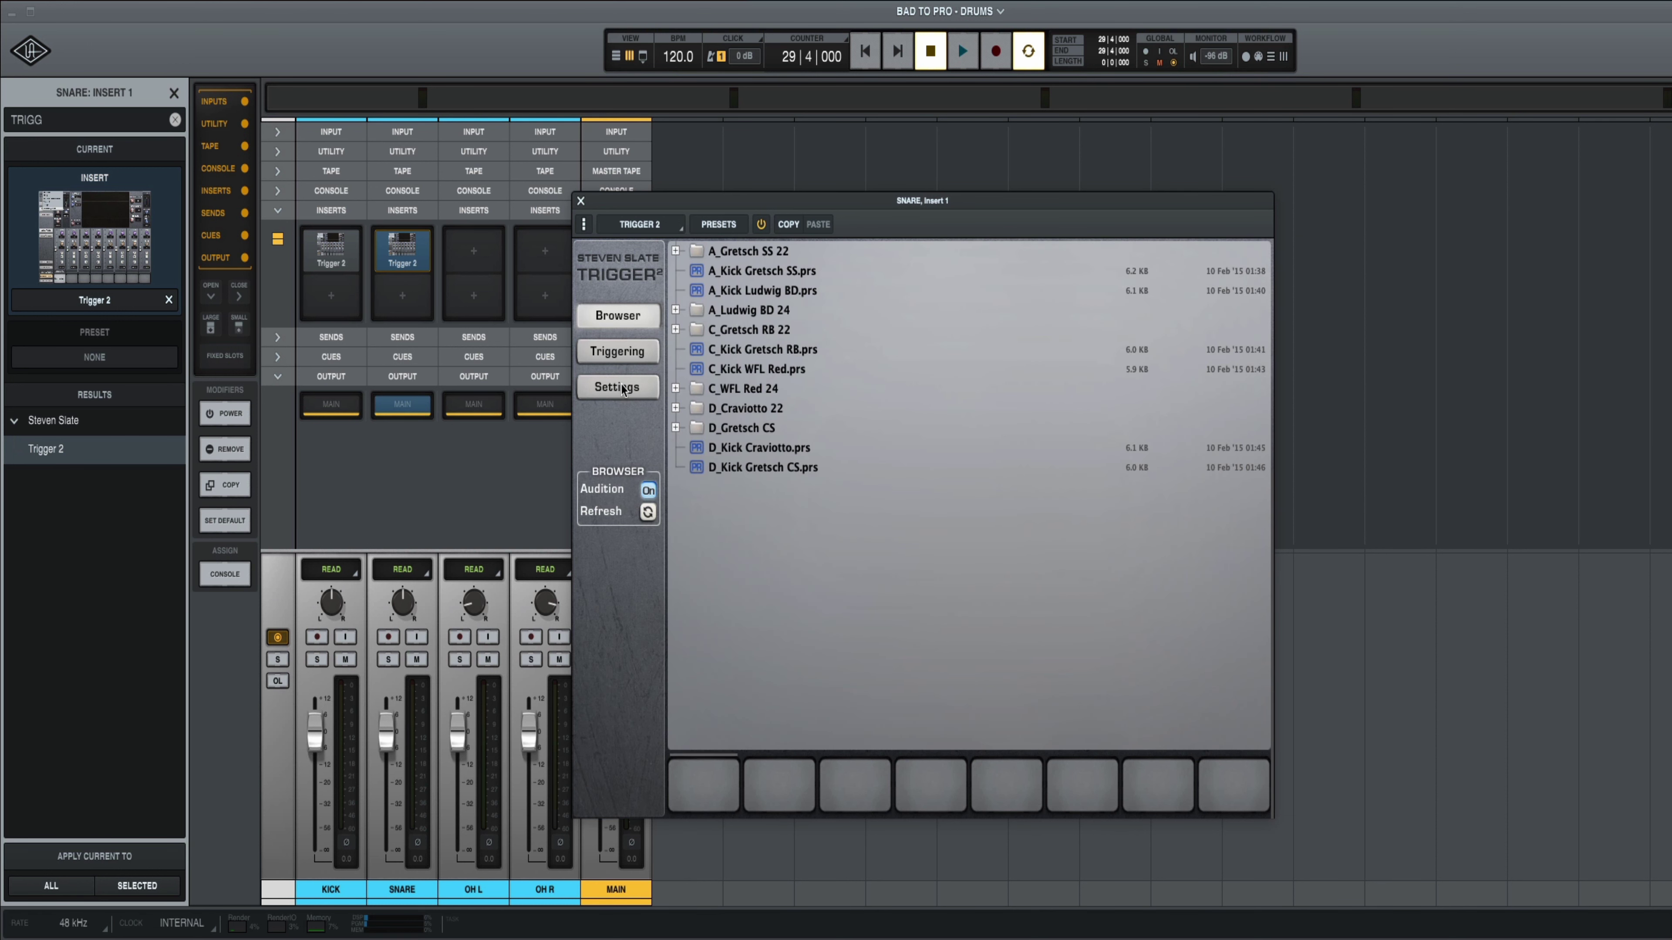
{"action": "left_click", "coordinate": [618, 387]}
{"action": "left_click", "coordinate": [754, 307]}
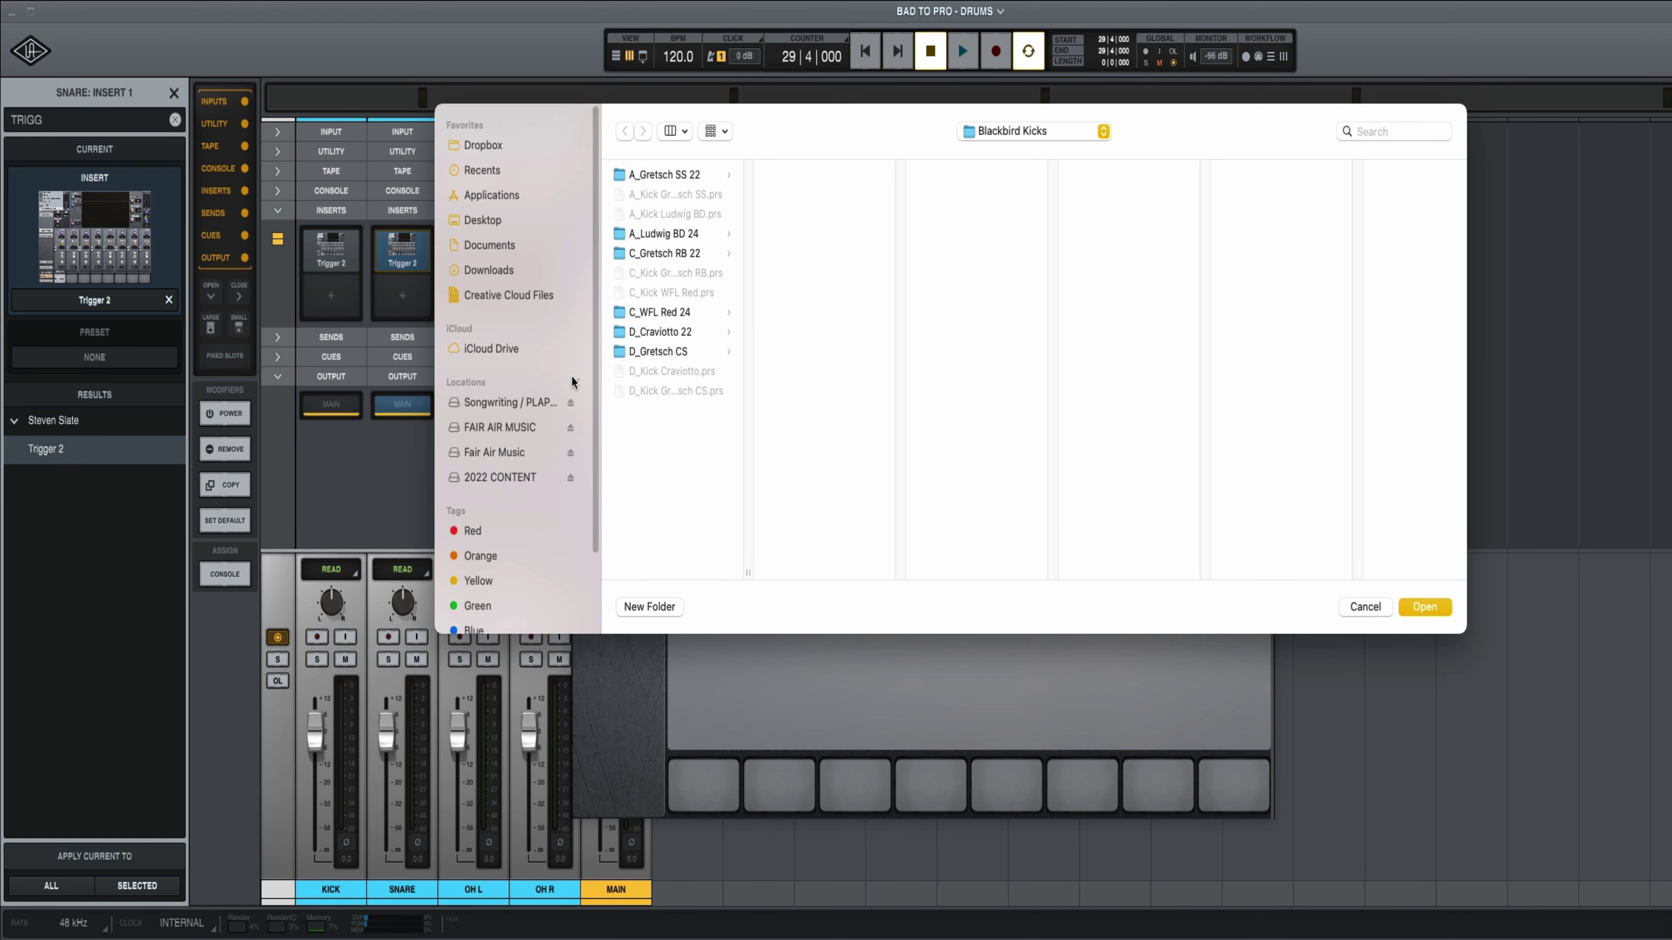
{"action": "left_click", "coordinate": [1423, 606]}
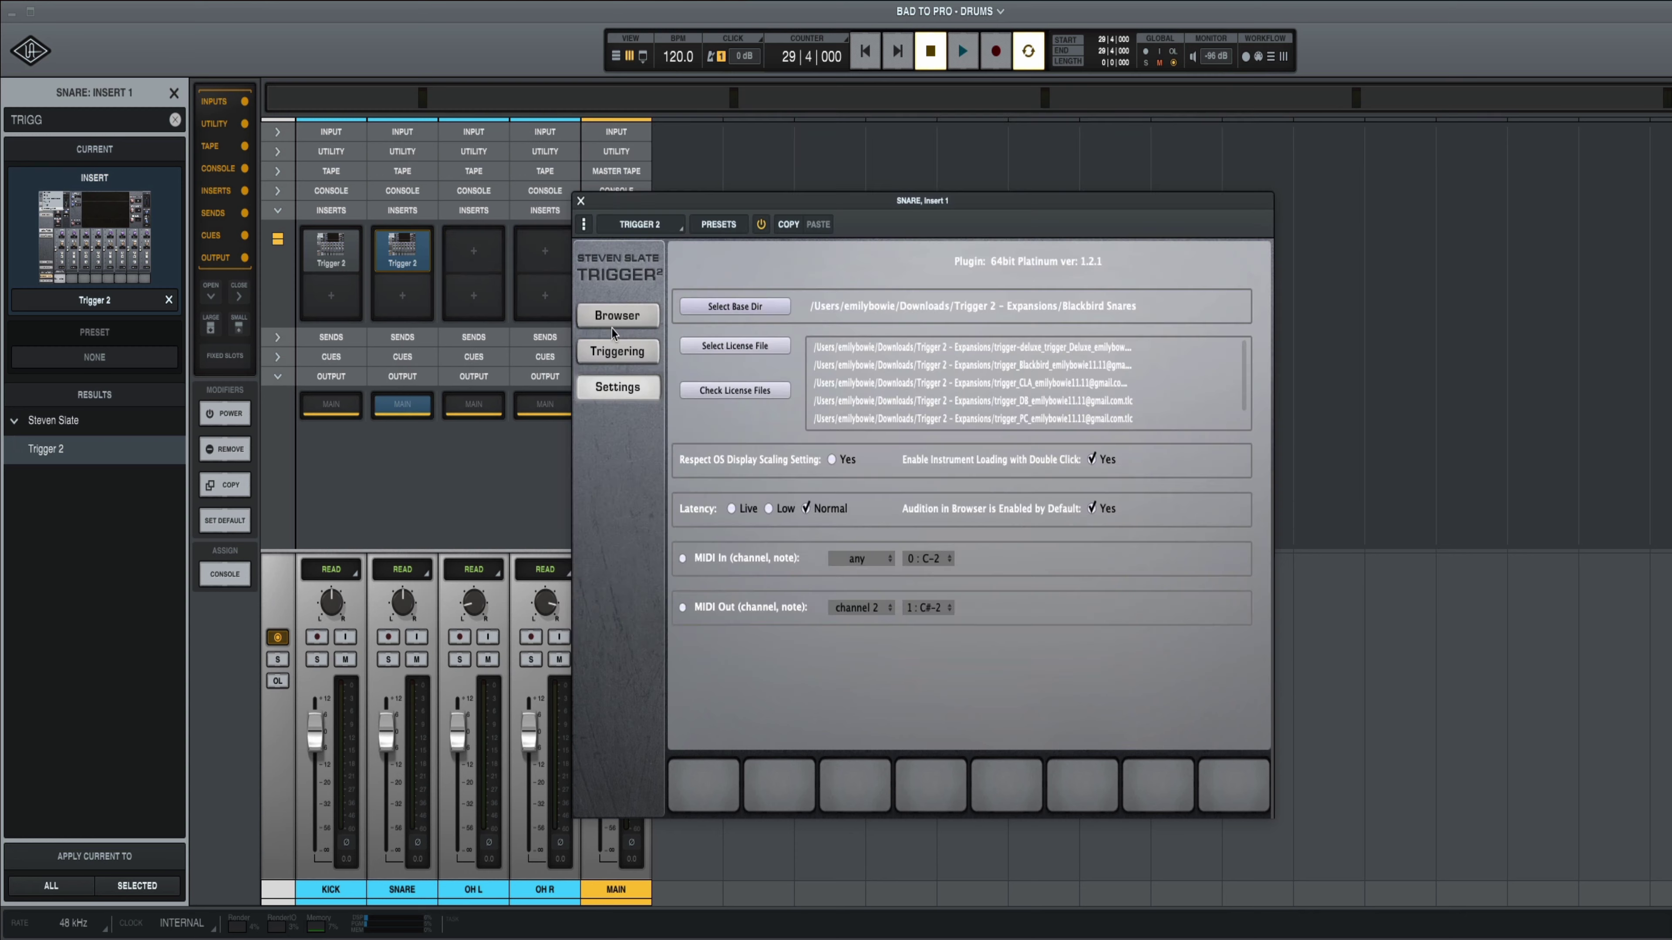
{"action": "left_click", "coordinate": [612, 323]}
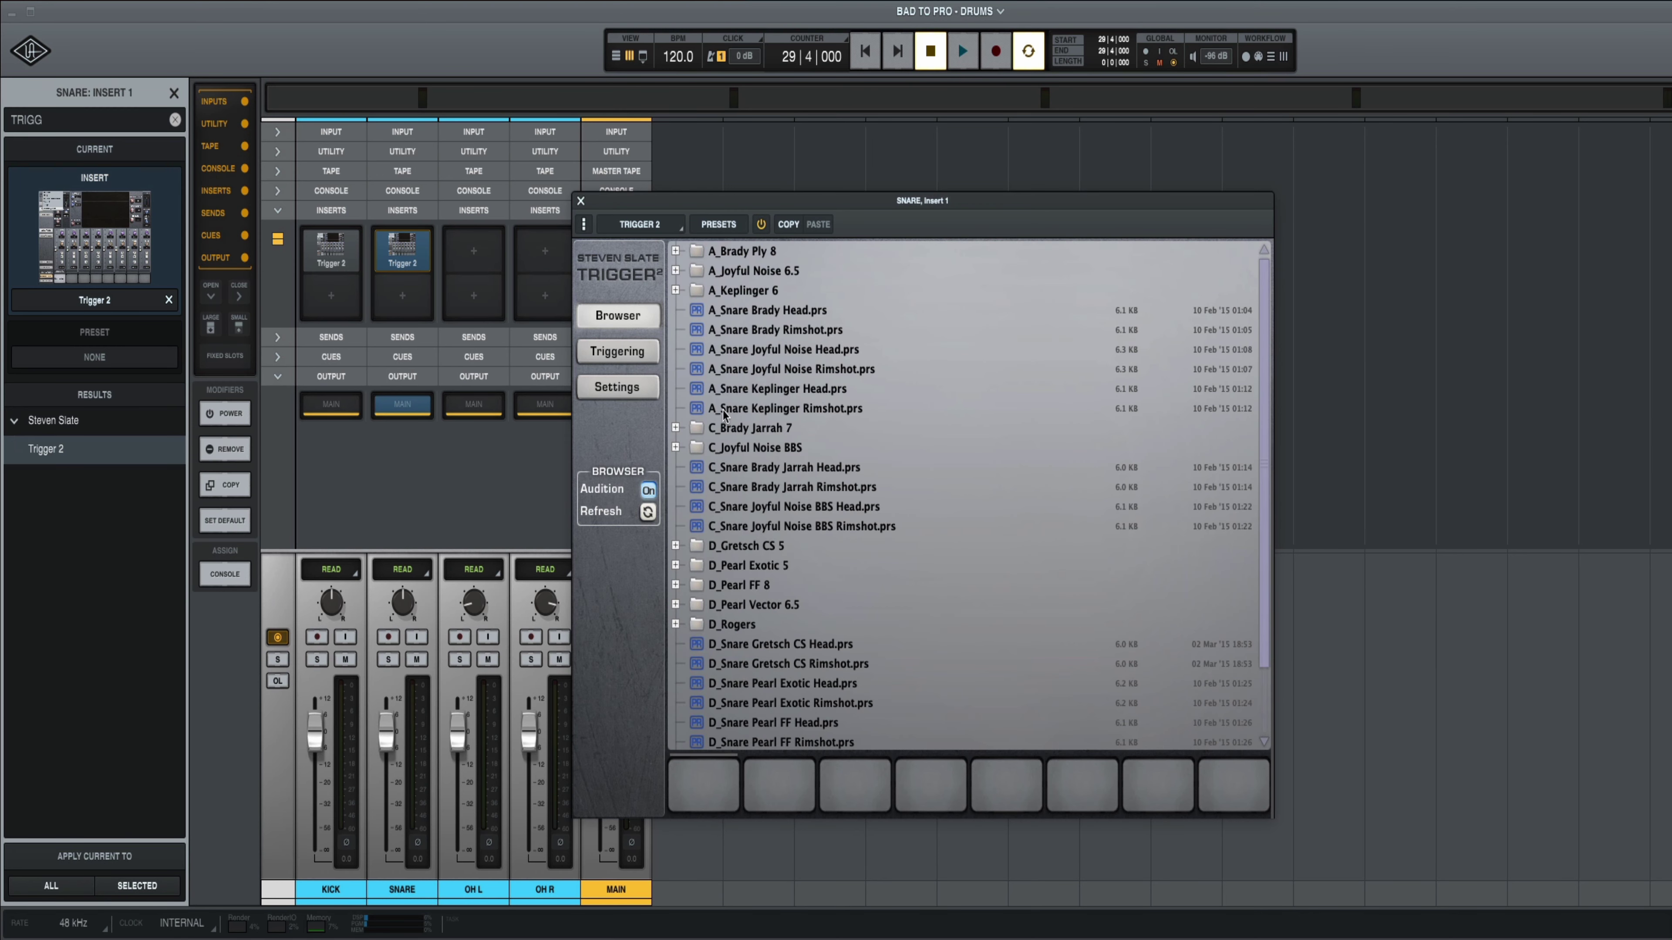
Audition the Snare Top A and Top B samples in the D_Gretsch CS 5 folder and load Snare Top A into the first slot
{"action": "scroll", "coordinate": [847, 604], "scroll_direction": "down", "scroll_amount": 1}
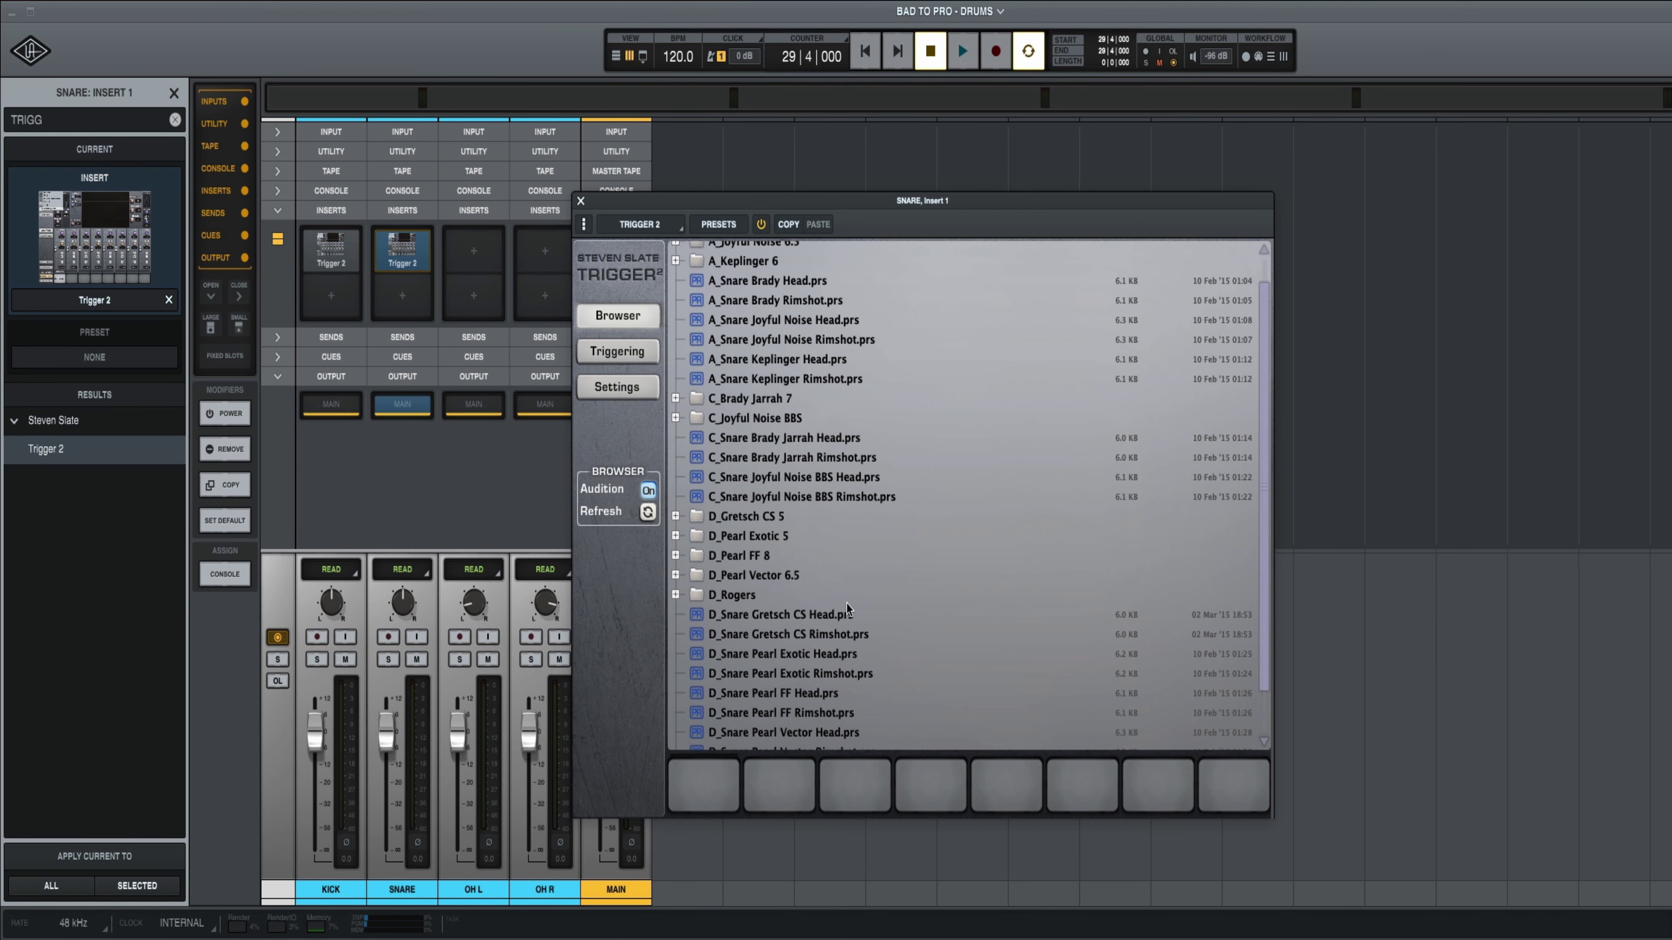
{"action": "scroll", "coordinate": [846, 603], "scroll_direction": "down", "scroll_amount": 1}
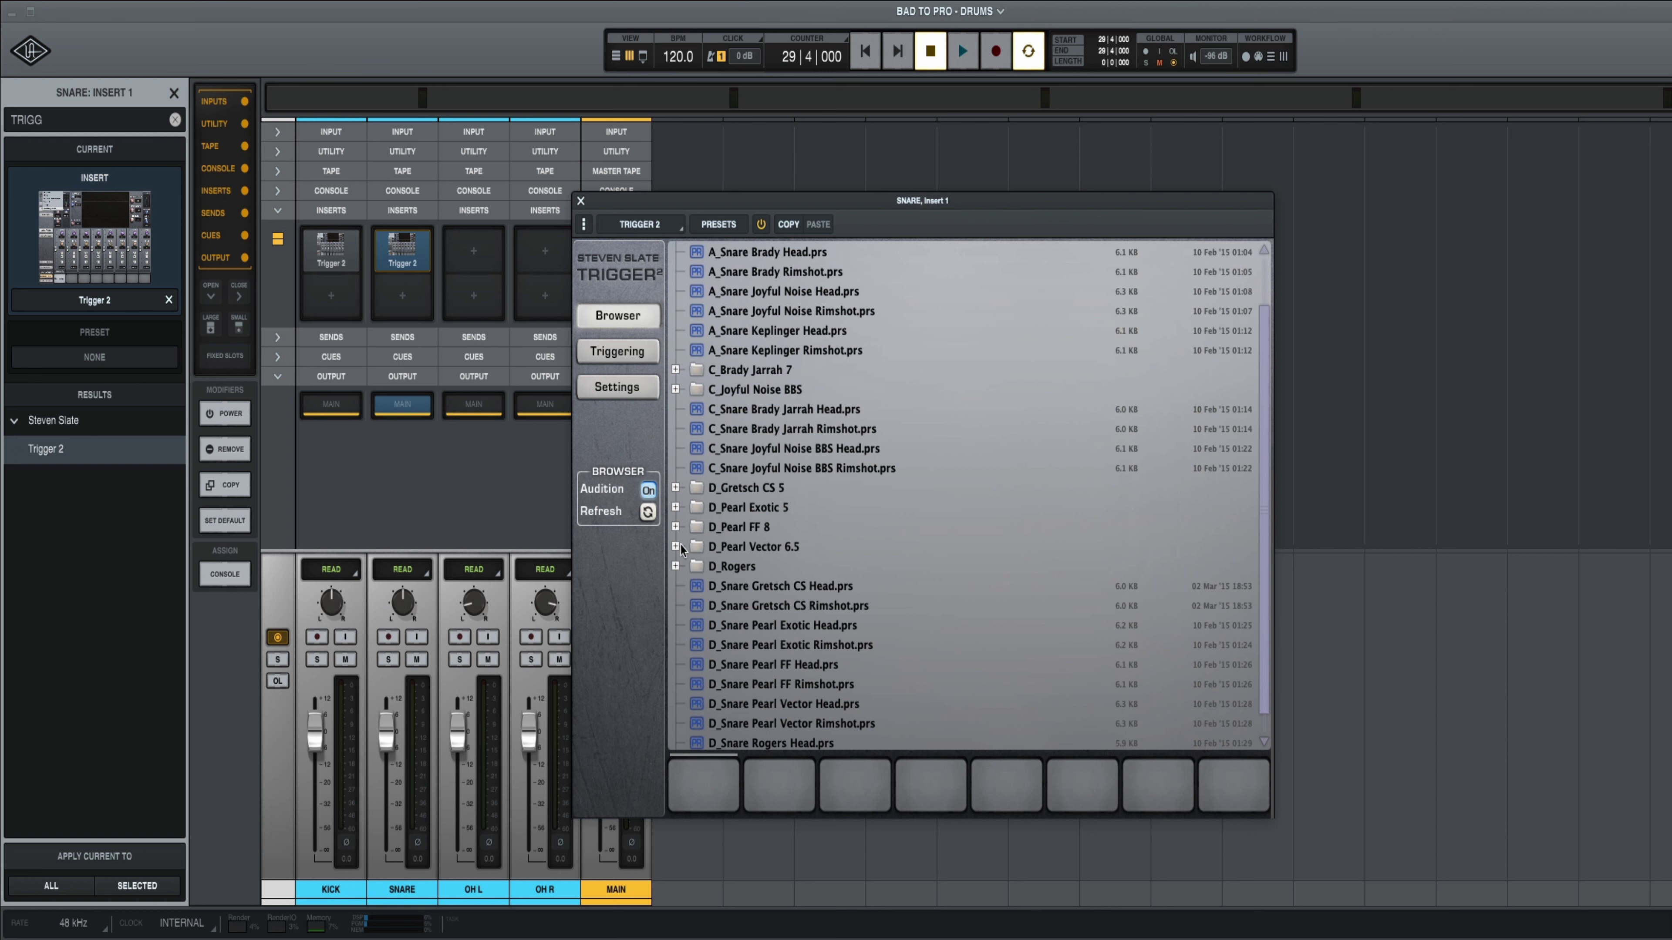
{"action": "left_click", "coordinate": [675, 488]}
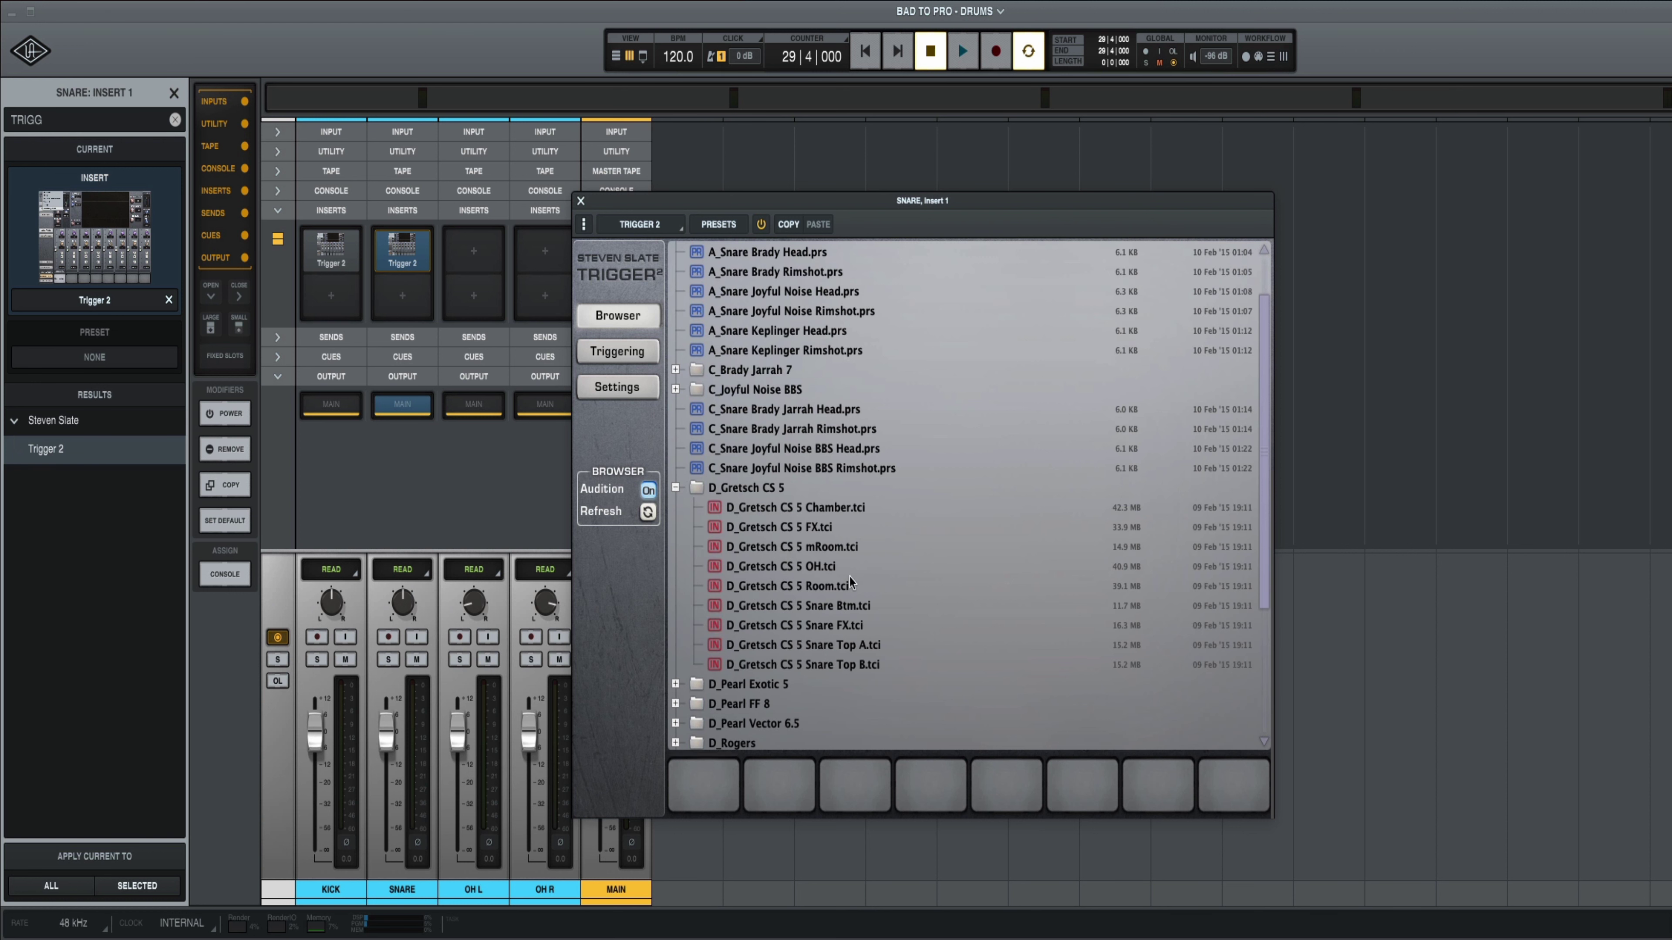
{"action": "left_click", "coordinate": [822, 642]}
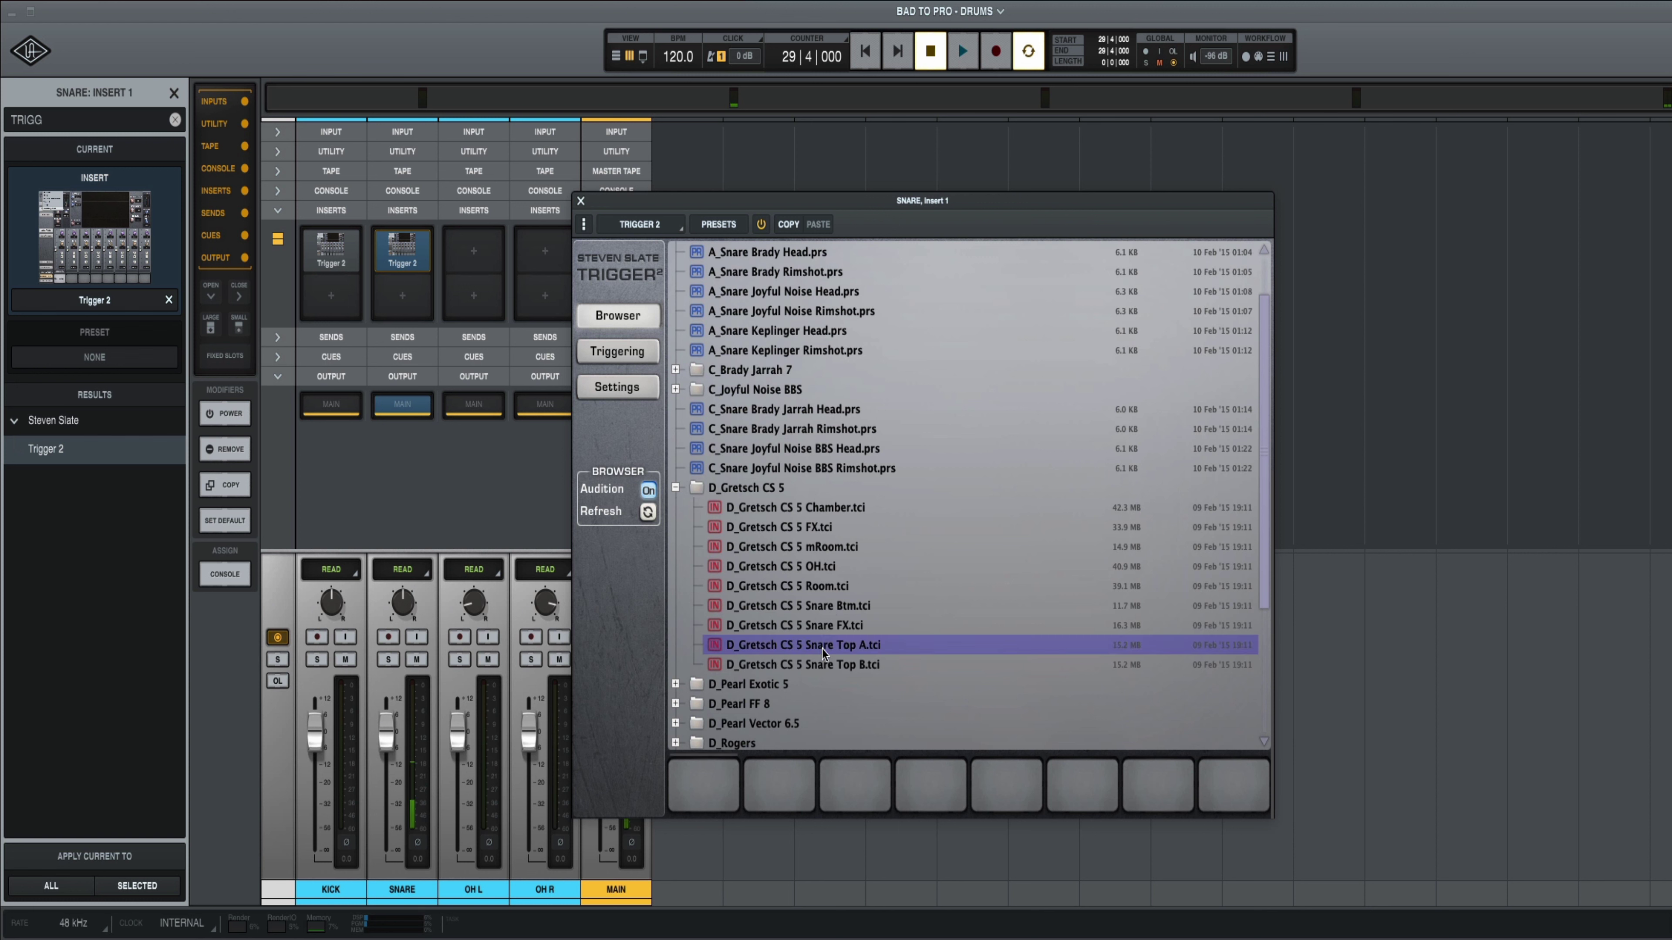
{"action": "left_click", "coordinate": [821, 664]}
{"action": "left_click", "coordinate": [822, 640]}
{"action": "double_click", "coordinate": [821, 643]}
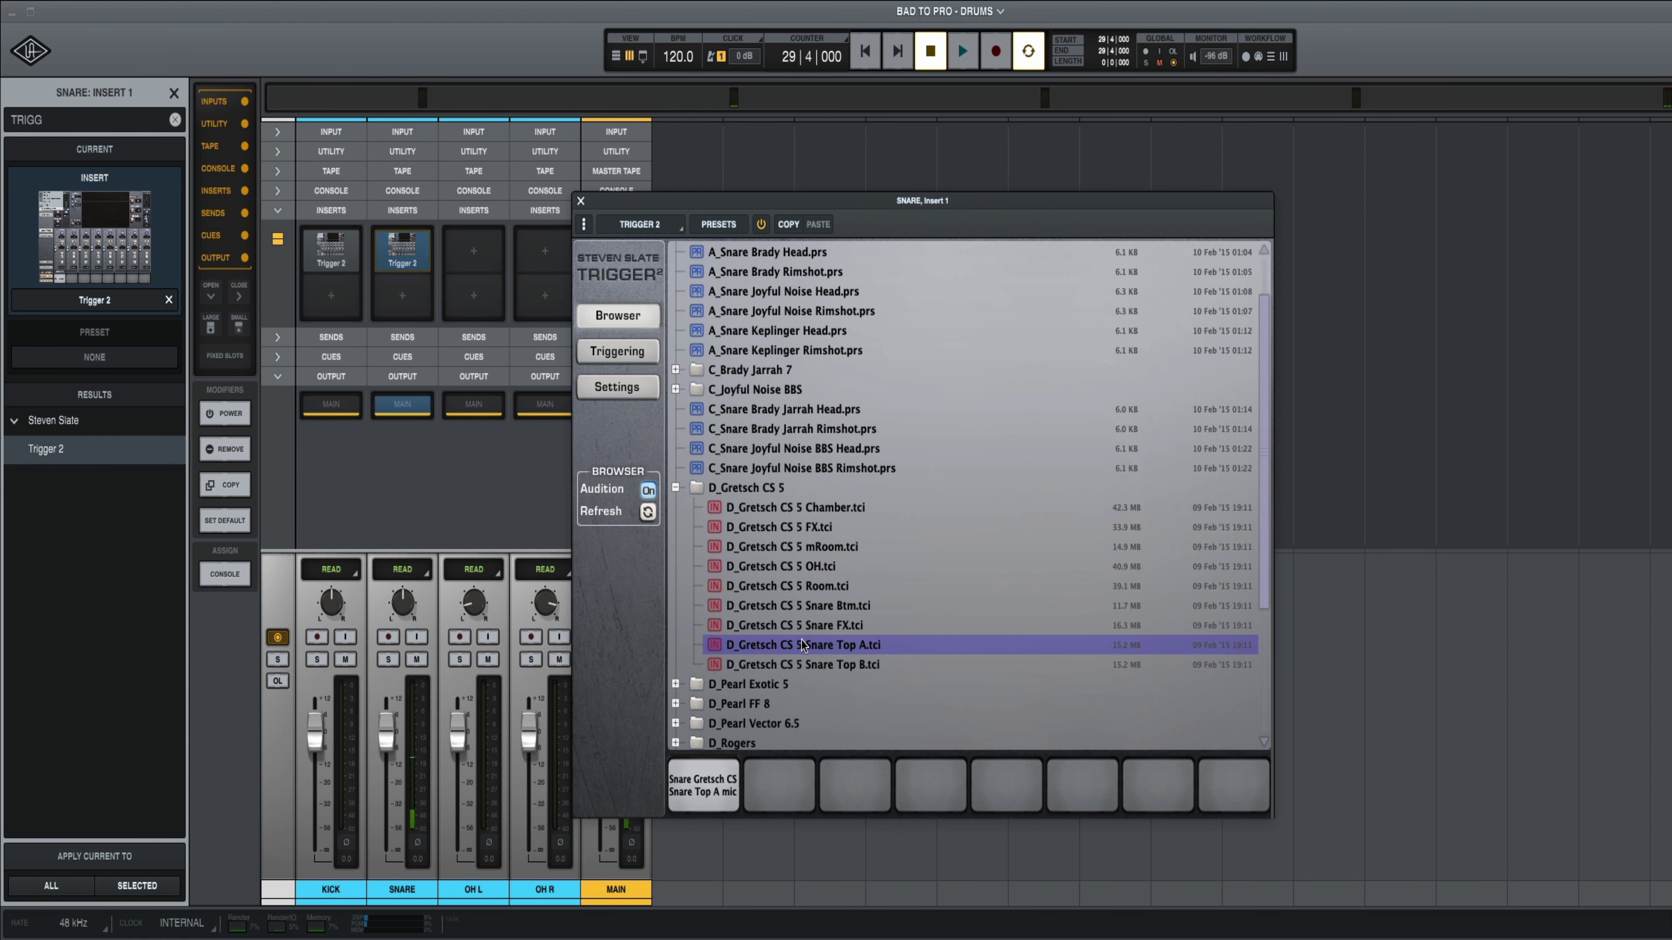
Play the soloed snare and raise Trigger 2's input volume to 7.10 dB
{"action": "left_click", "coordinate": [607, 354]}
{"action": "key", "text": "space"}
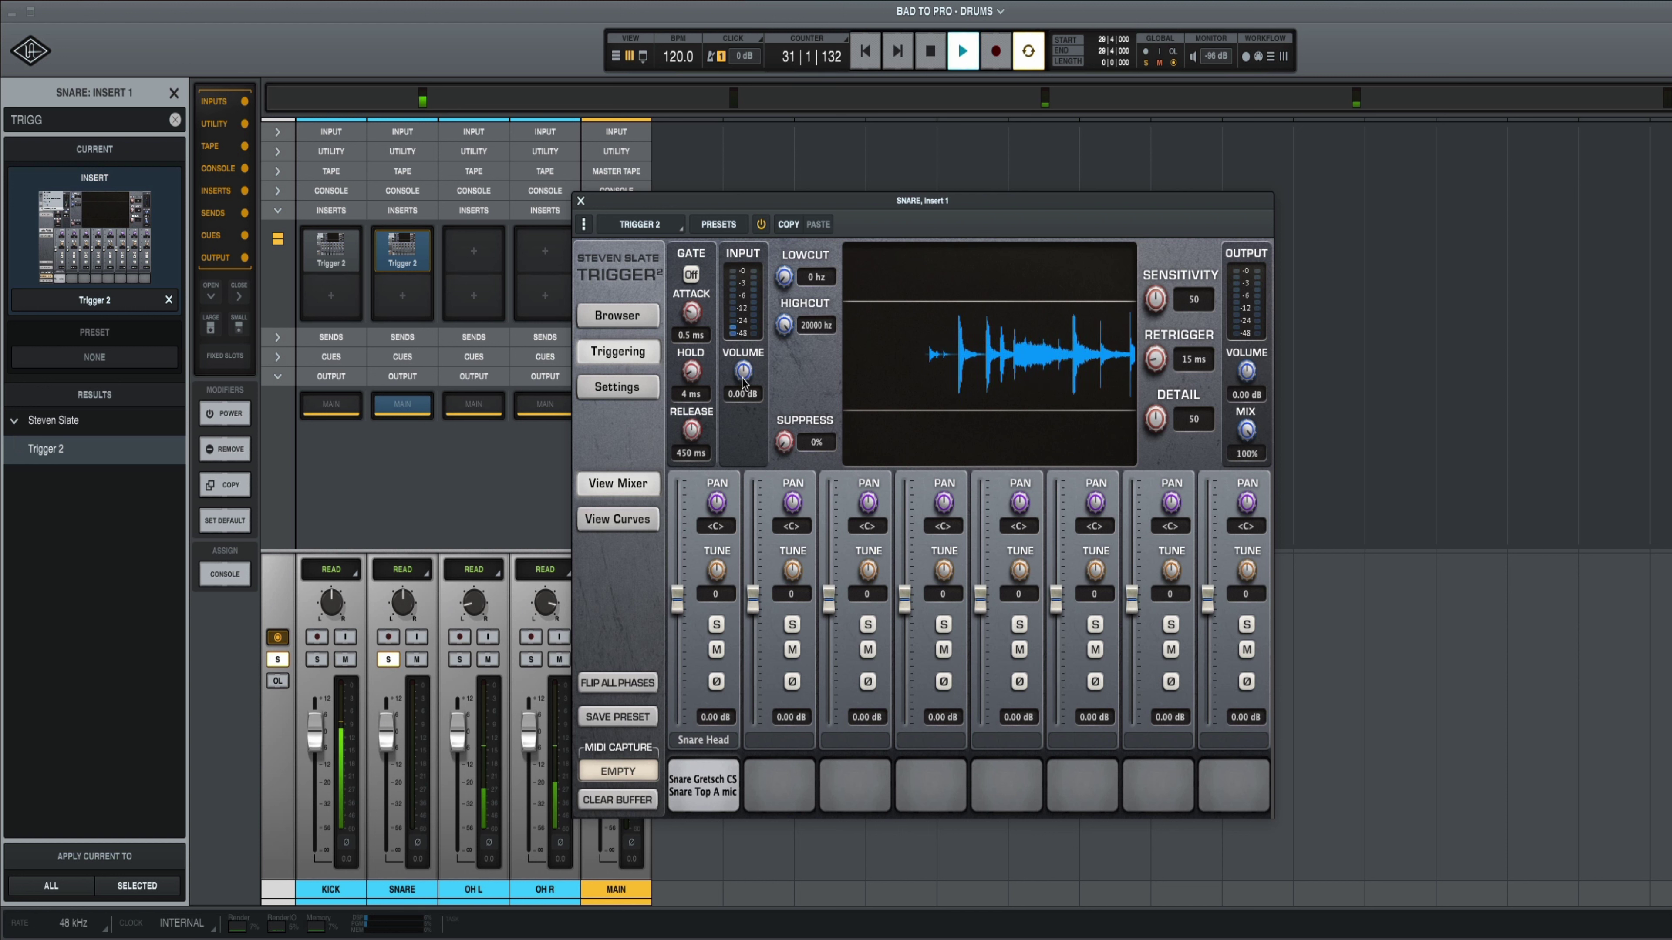
{"action": "left_click_drag", "start_coordinate": [742, 381], "coordinate": [747, 333]}
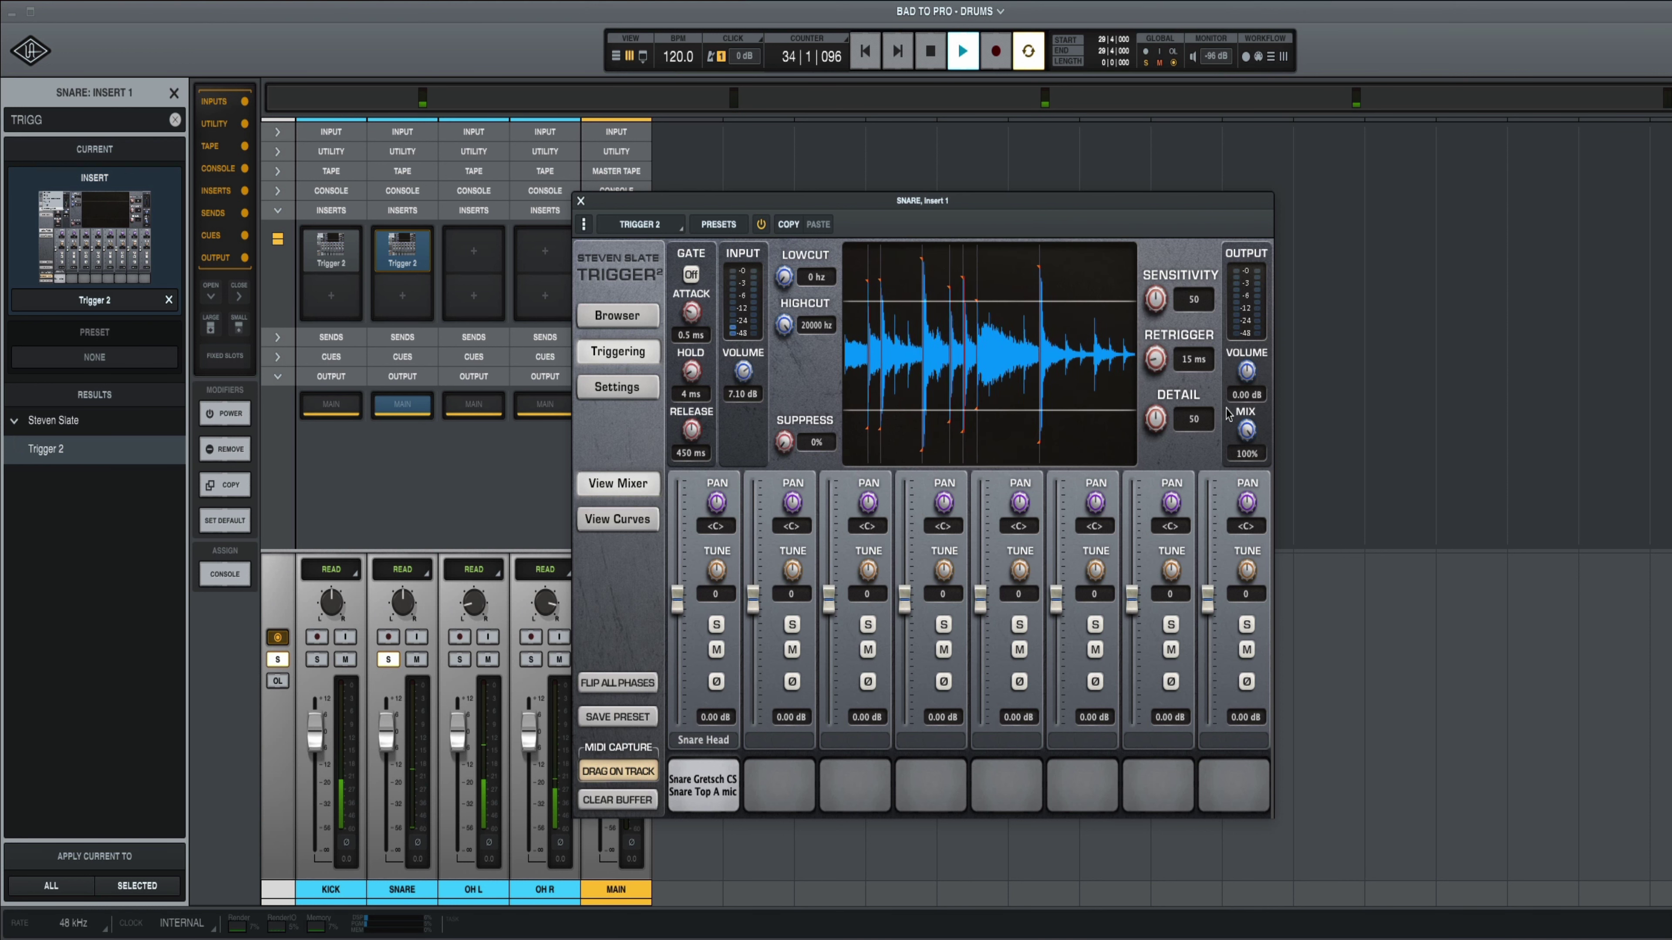
Set the output volume to 3.61 dB and the first slot's level to 6.43 dB, checking the snare together with the kick
{"action": "left_click_drag", "start_coordinate": [1241, 380], "coordinate": [1241, 365]}
{"action": "left_click_drag", "start_coordinate": [677, 601], "coordinate": [676, 565]}
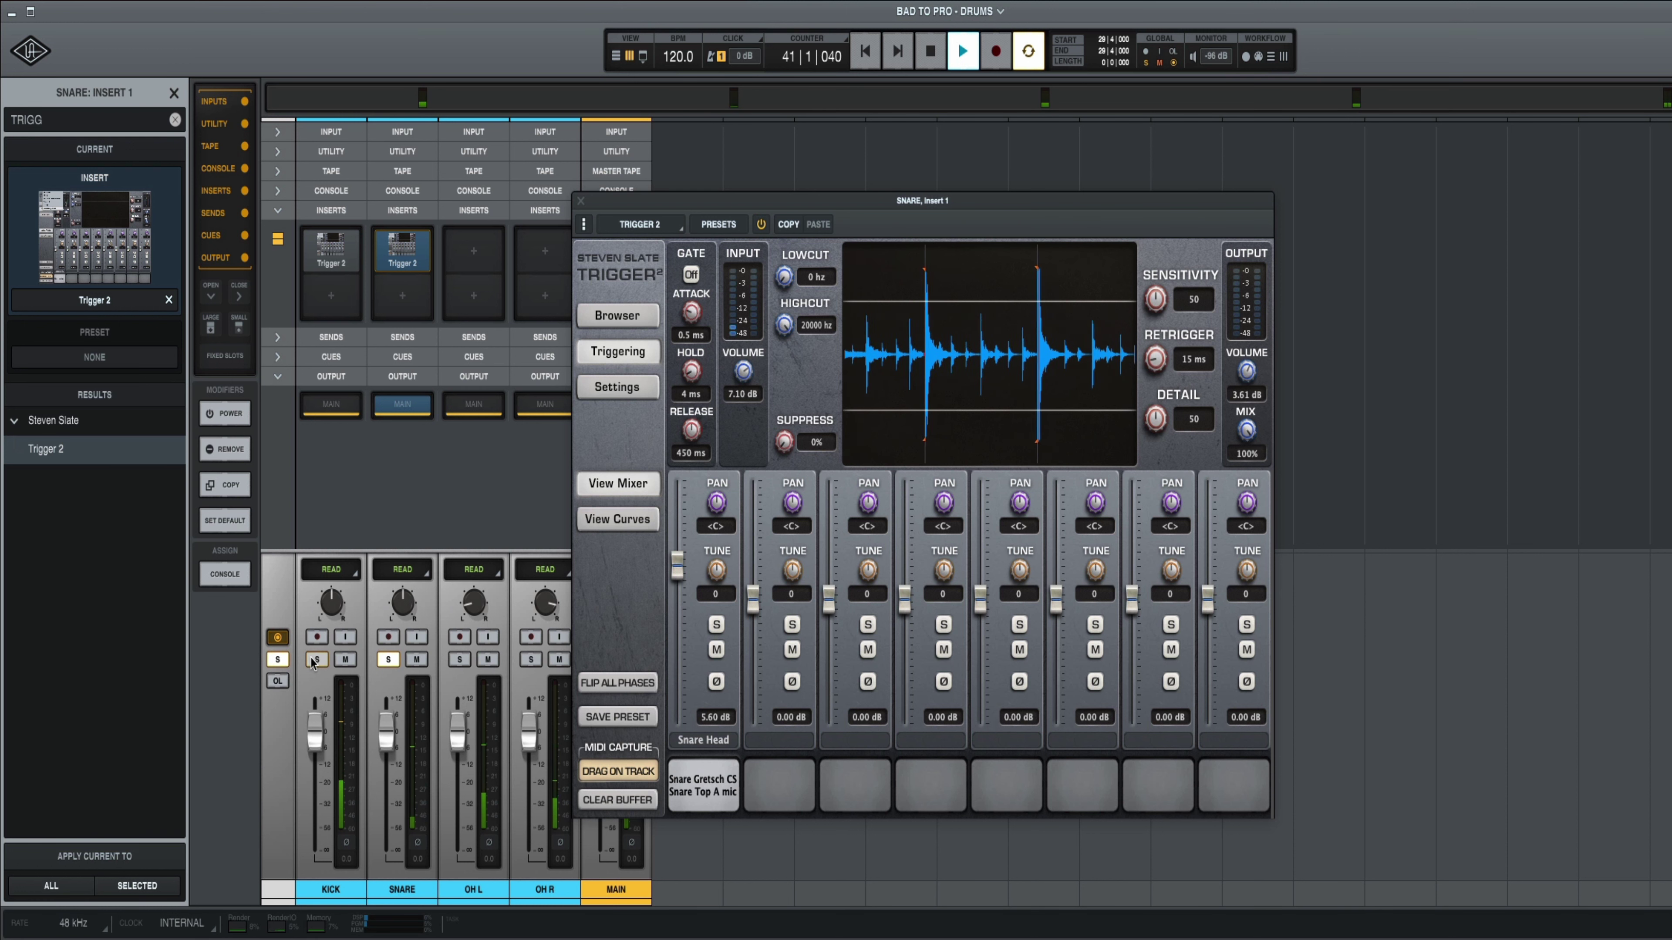
{"action": "left_click_drag", "start_coordinate": [676, 568], "coordinate": [676, 561]}
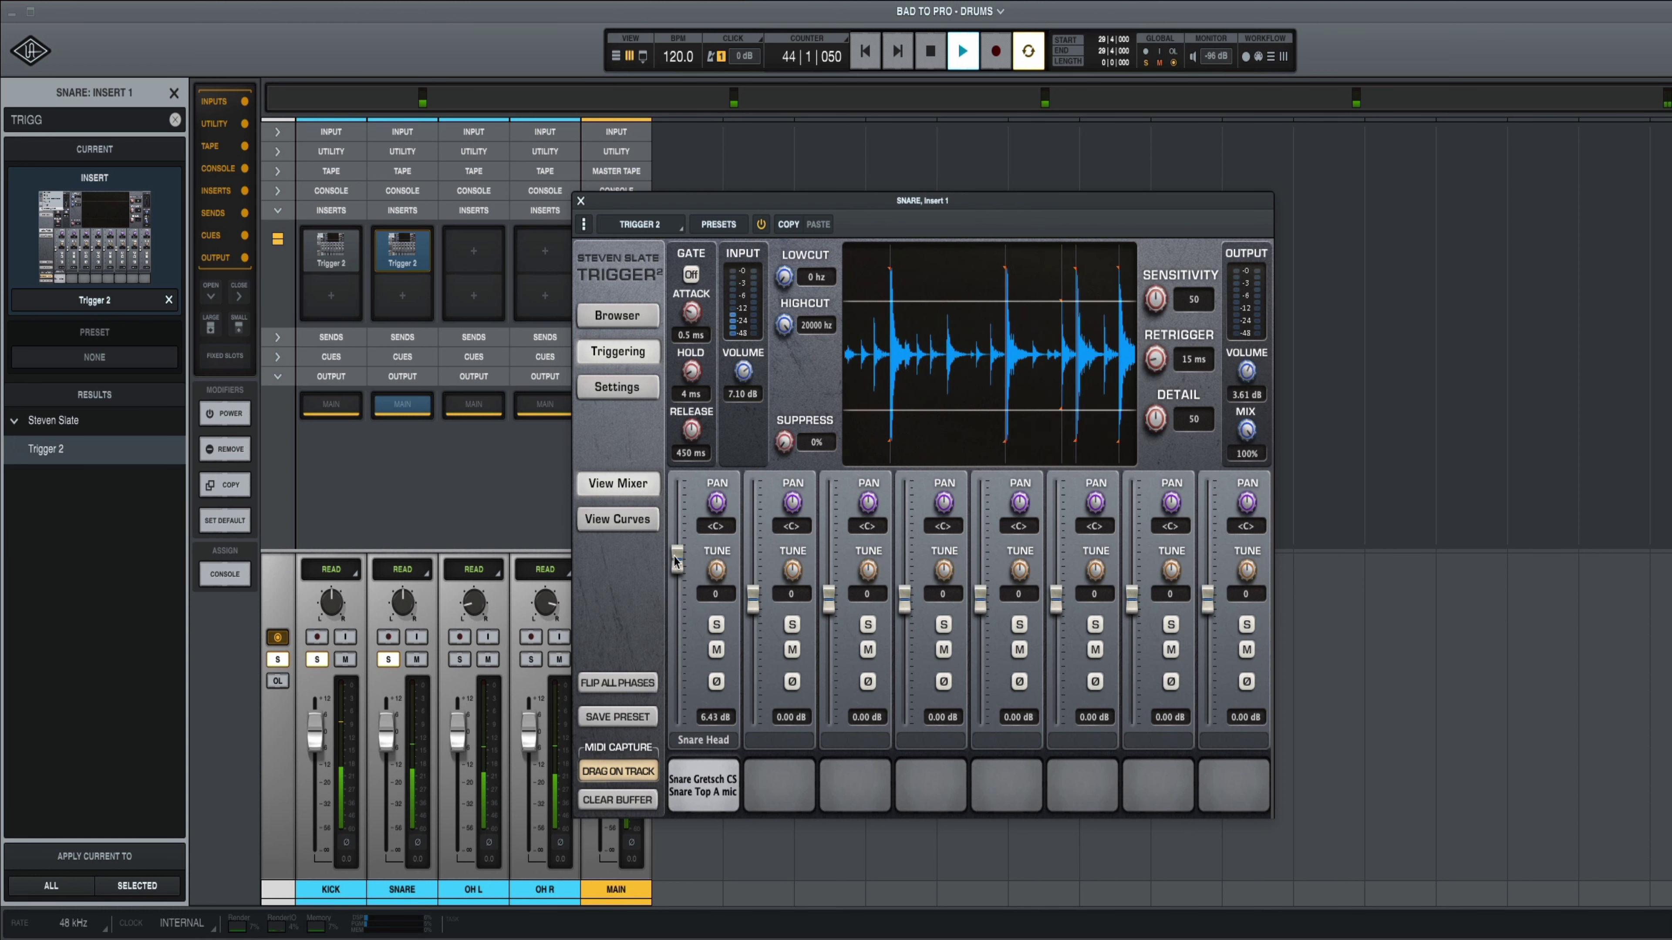
{"action": "key", "text": "space"}
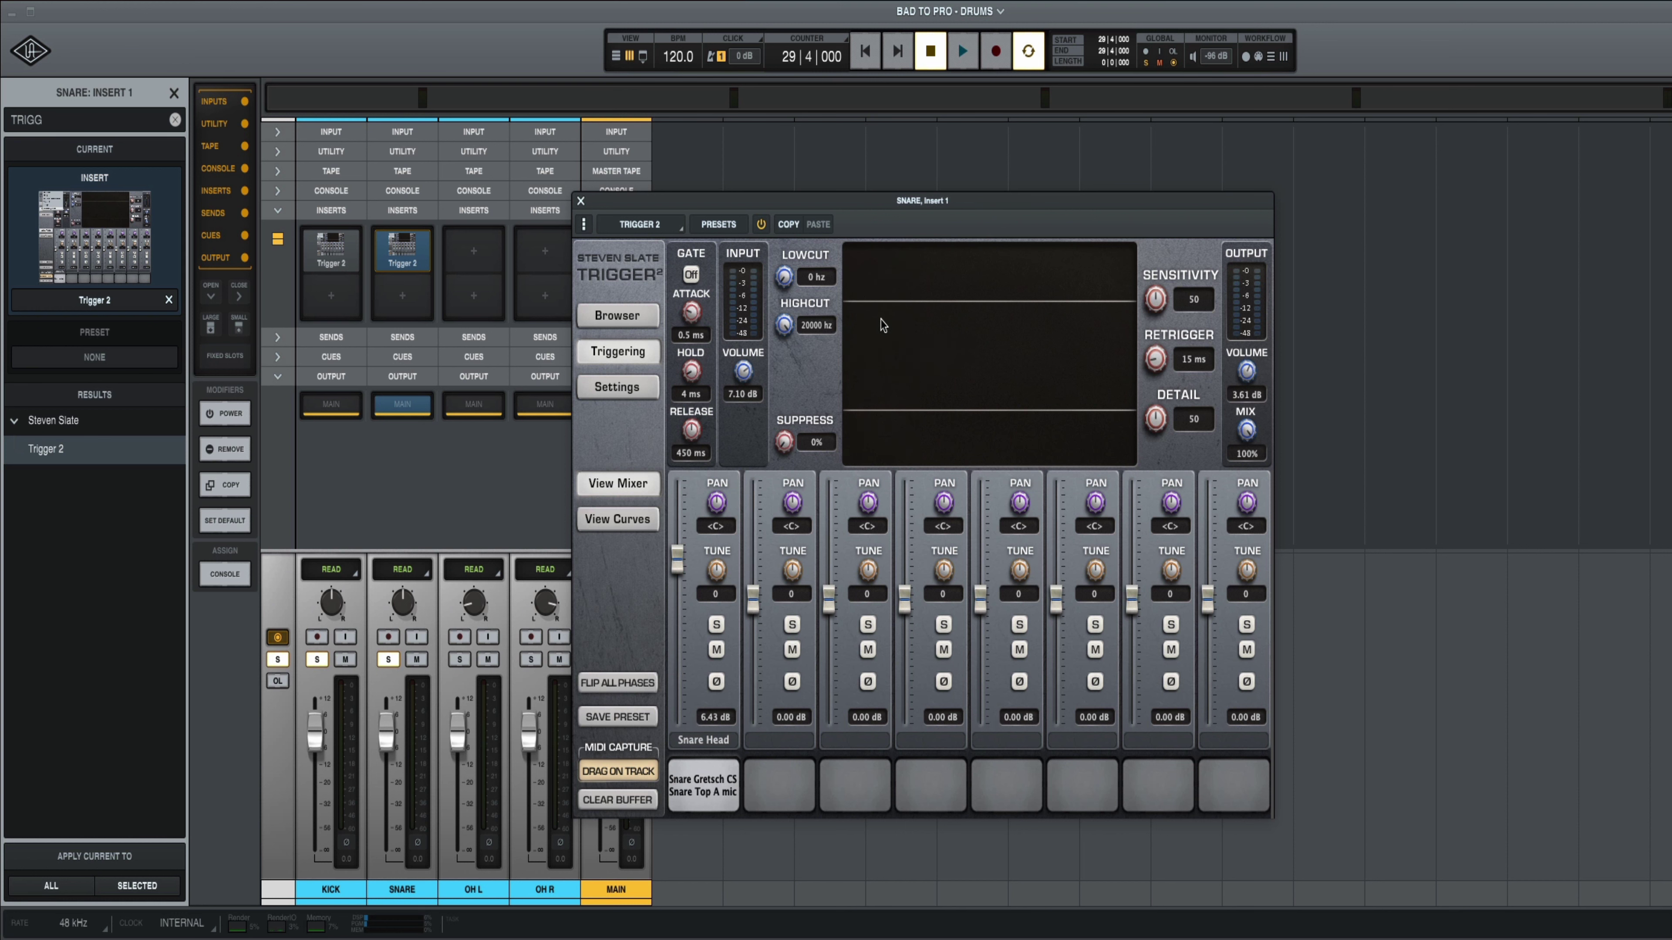
Audition the D_Gretsch CS 5 Snare Btm, OH and mRoom samples, and load Snare Top B into the second slot
{"action": "left_click", "coordinate": [617, 315]}
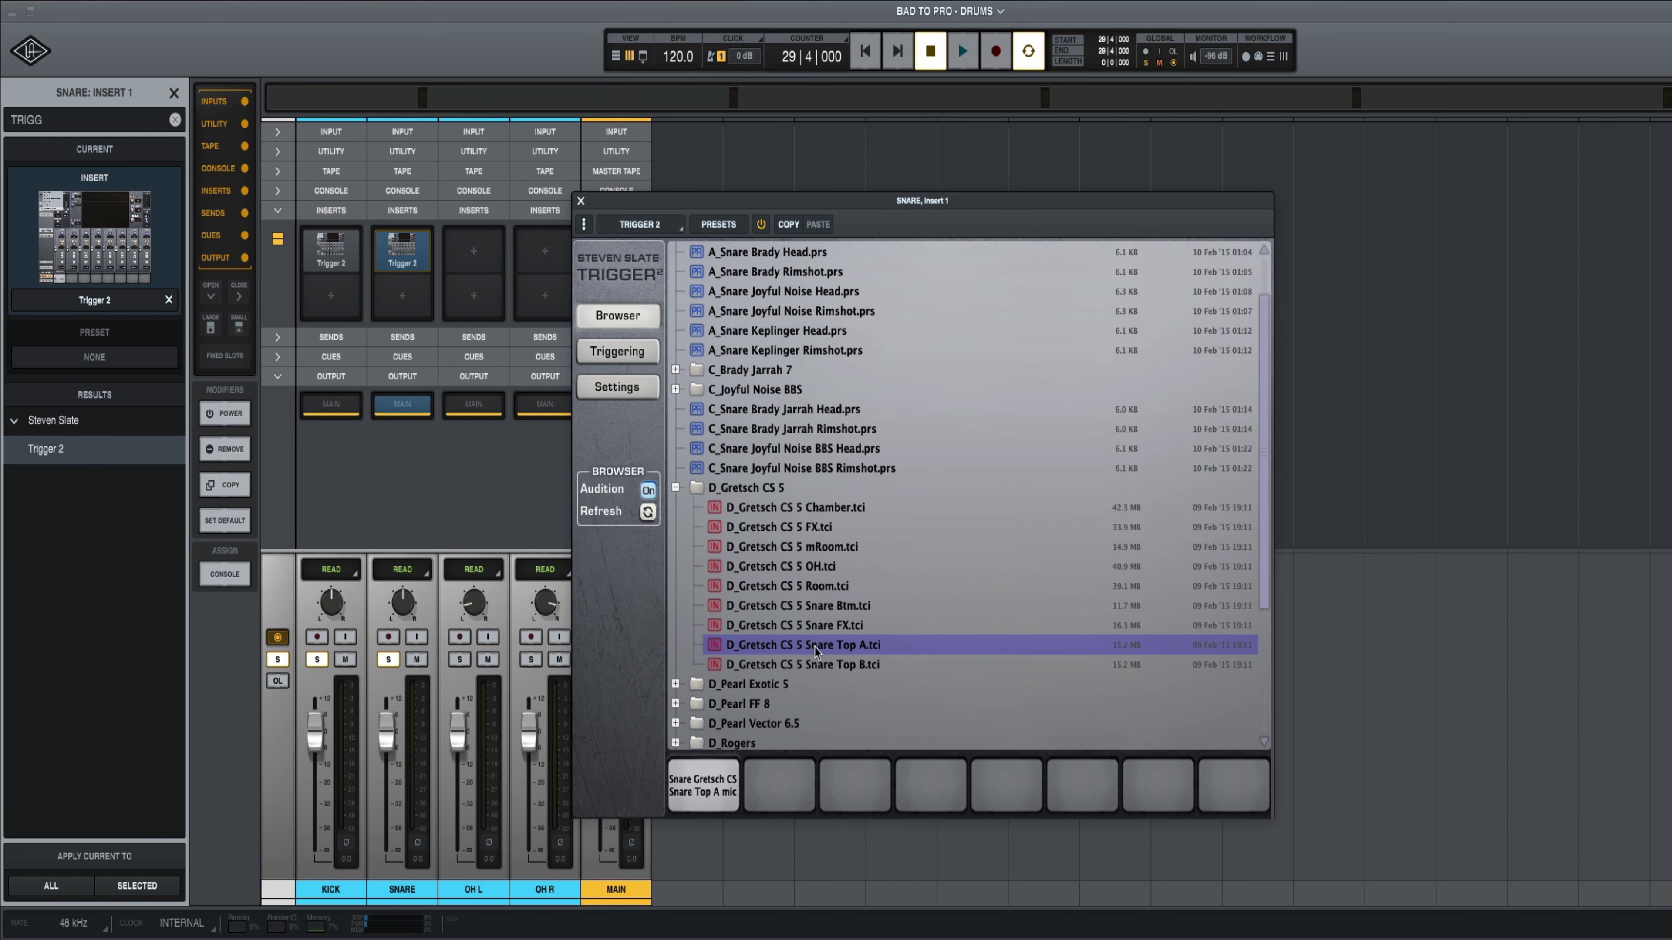
{"action": "left_click", "coordinate": [814, 606]}
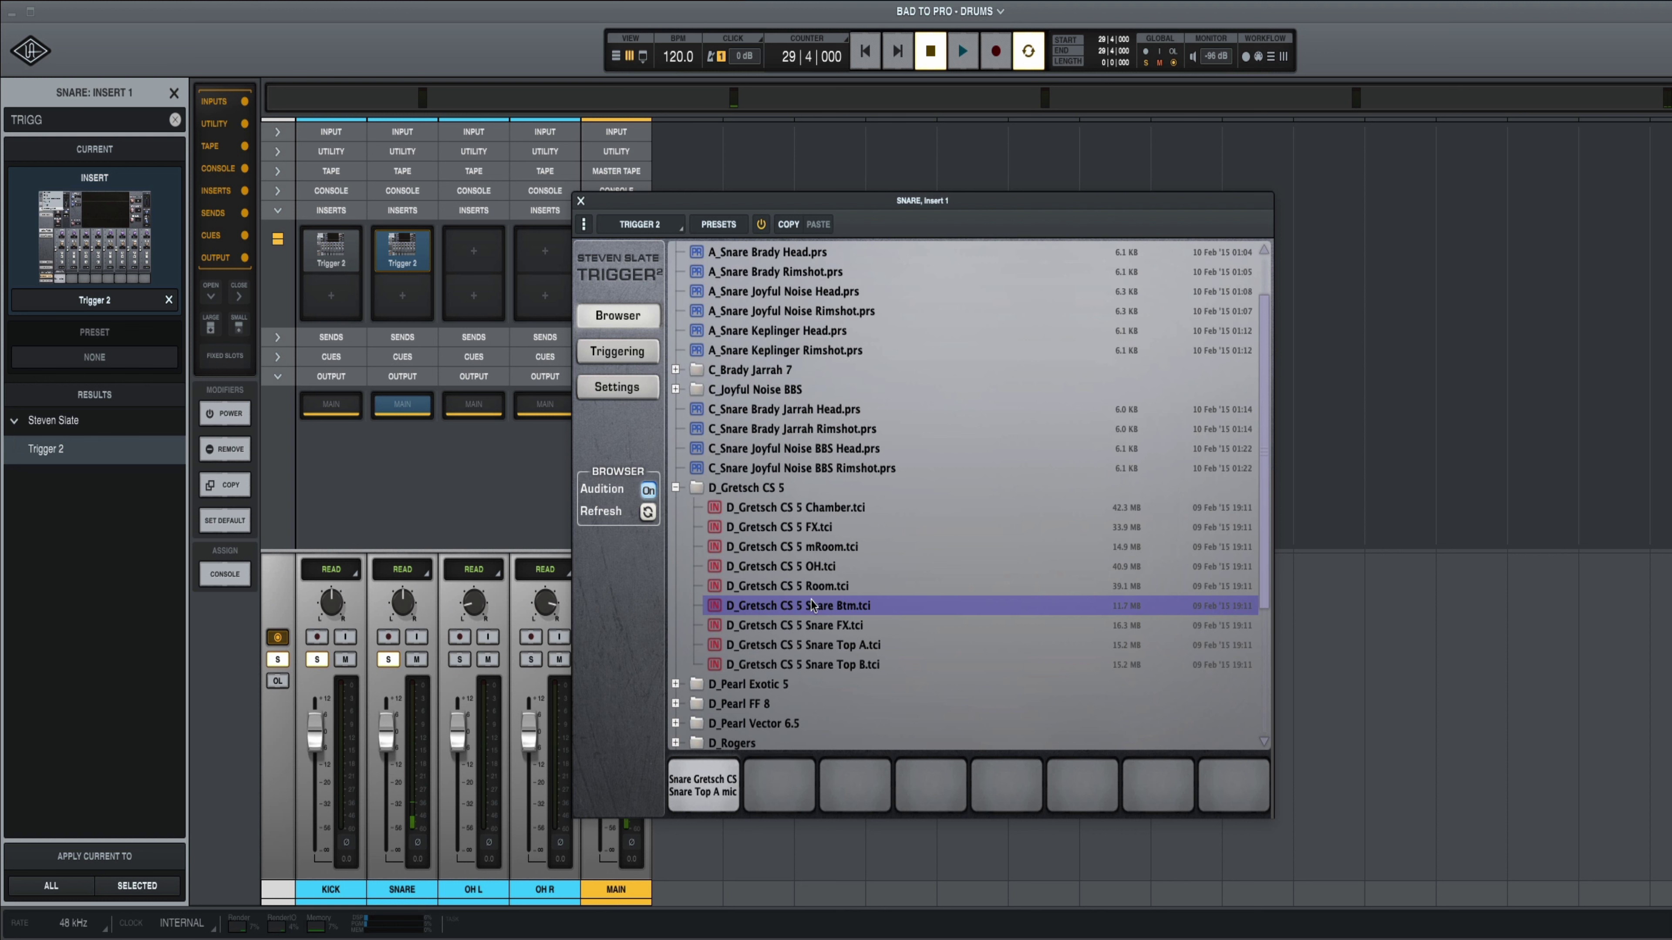
{"action": "left_click", "coordinate": [812, 568]}
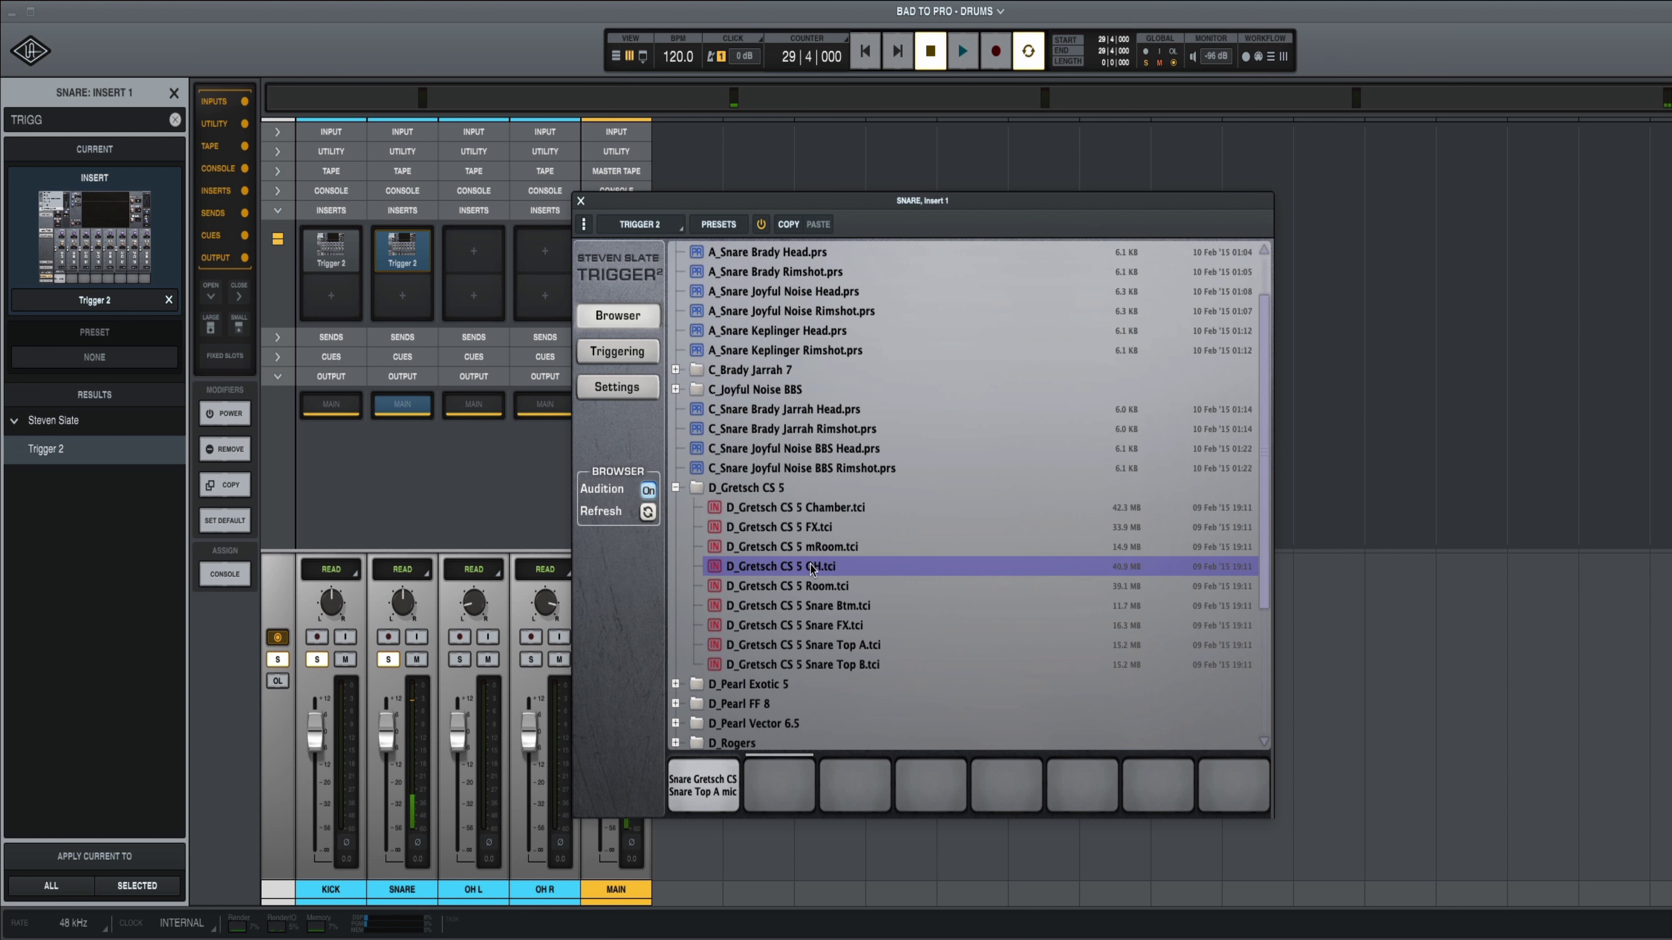
{"action": "left_click", "coordinate": [804, 545]}
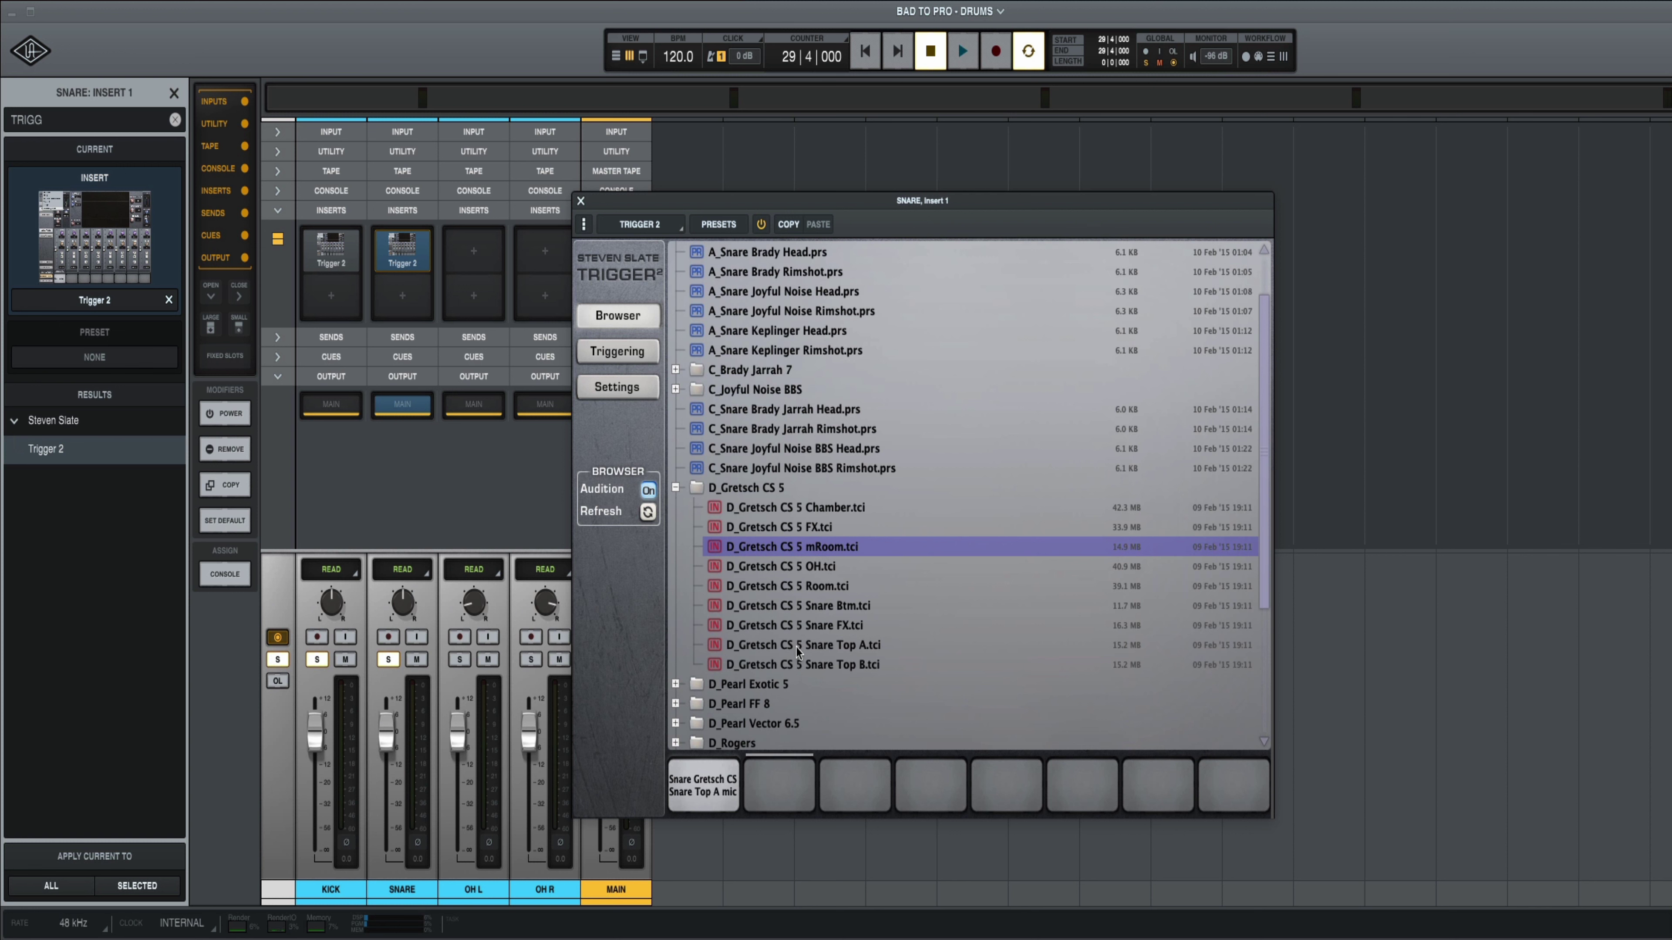
{"action": "scroll", "coordinate": [794, 649], "scroll_direction": "up", "scroll_amount": 1}
{"action": "scroll", "coordinate": [796, 648], "scroll_direction": "down", "scroll_amount": 2}
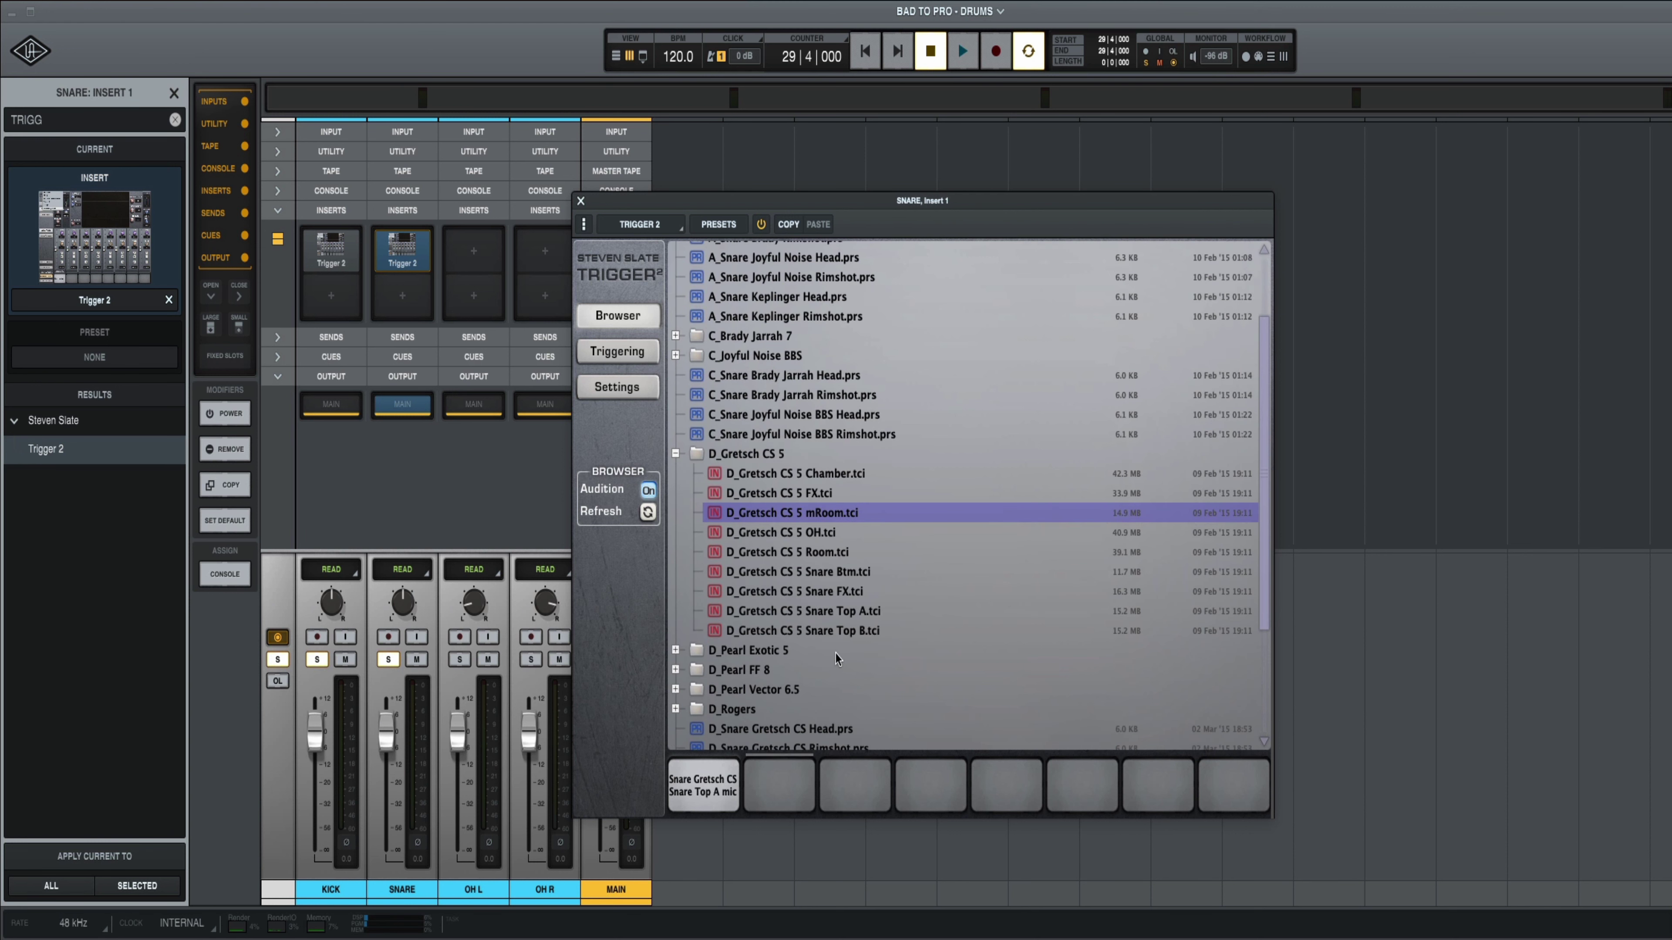
{"action": "left_click", "coordinate": [830, 631]}
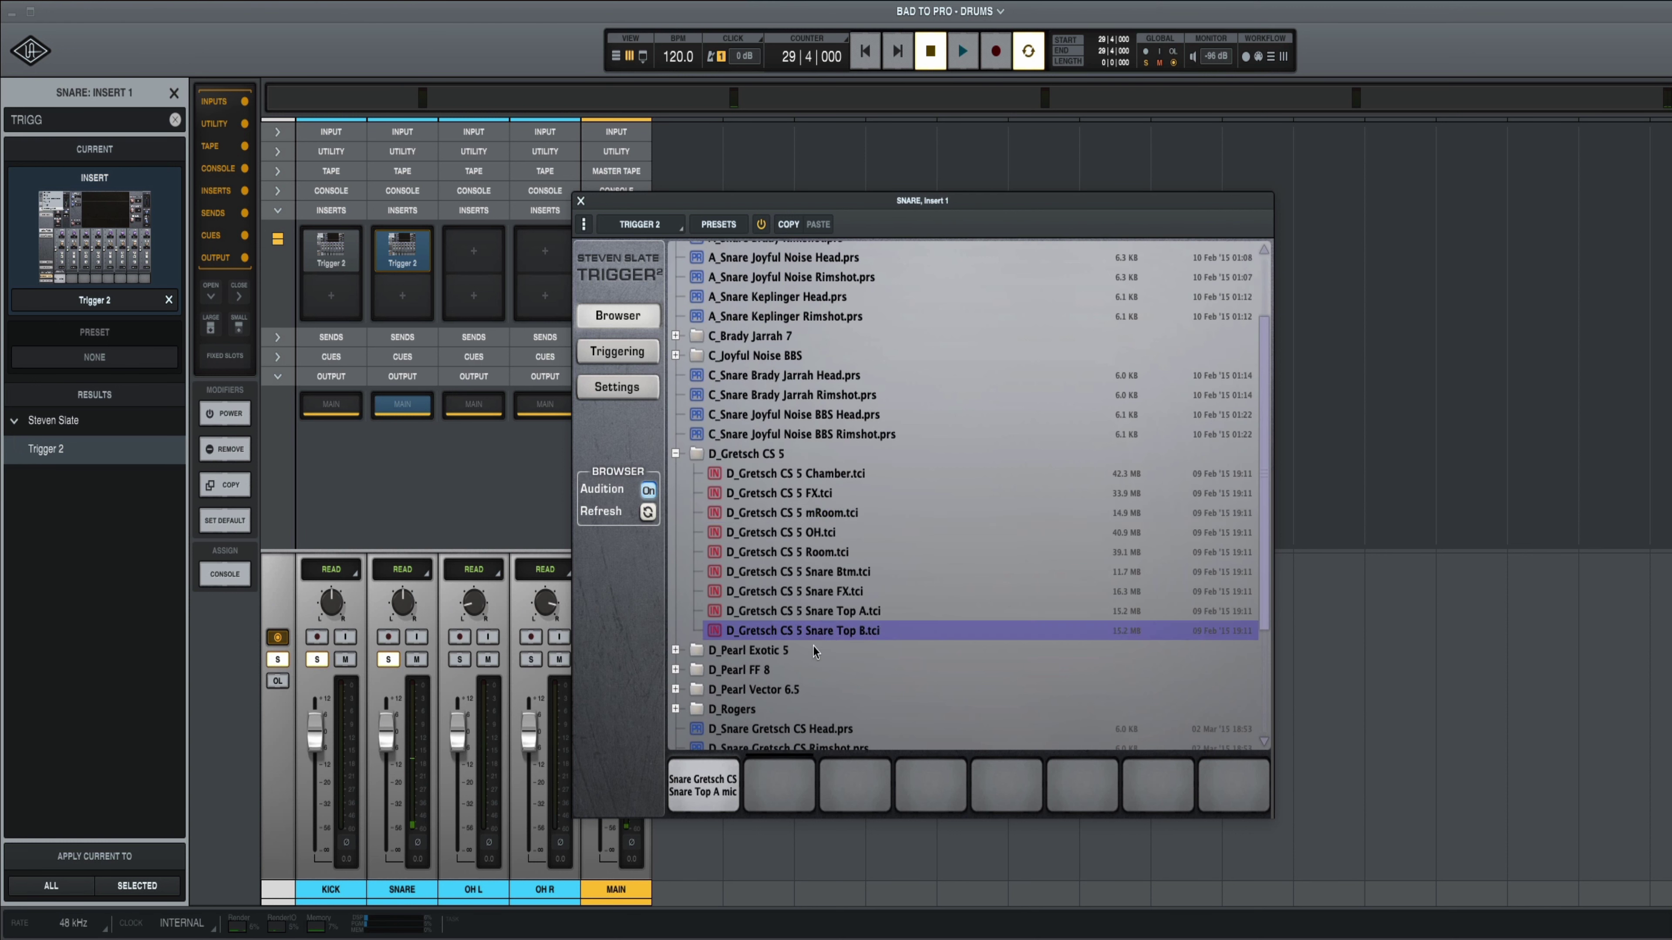
{"action": "double_click", "coordinate": [817, 632]}
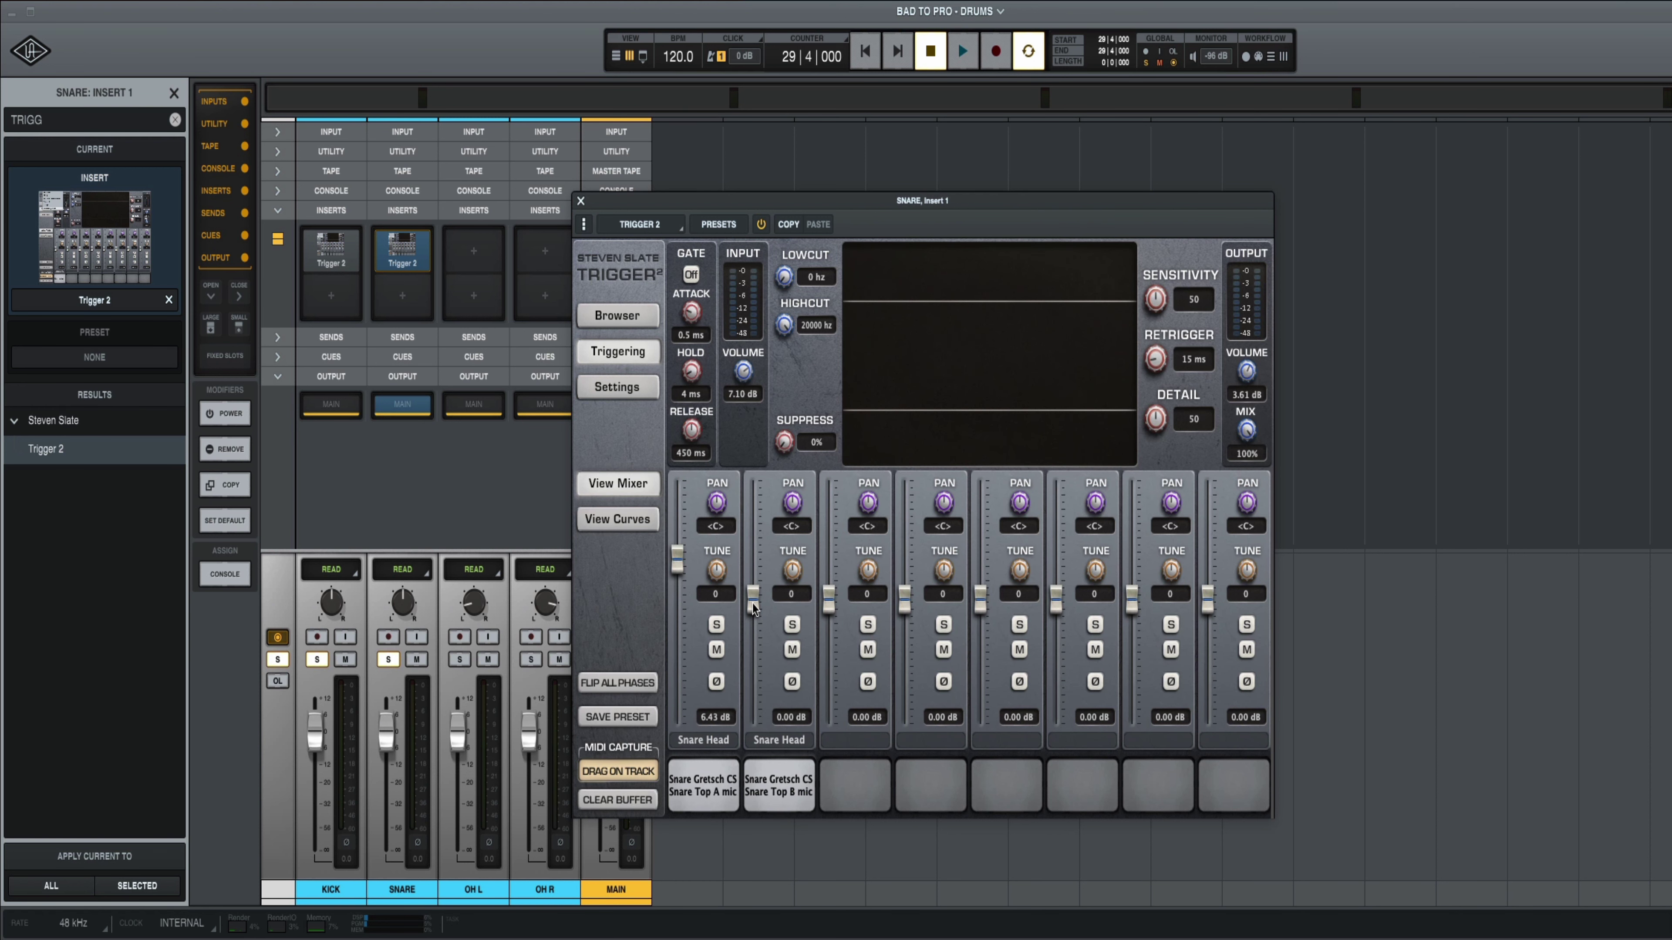
Set the second slot's Snare Top B level to 2.93 dB while listening to playback, and stop playback
{"action": "key", "text": "space"}
{"action": "left_click_drag", "start_coordinate": [754, 607], "coordinate": [753, 590]}
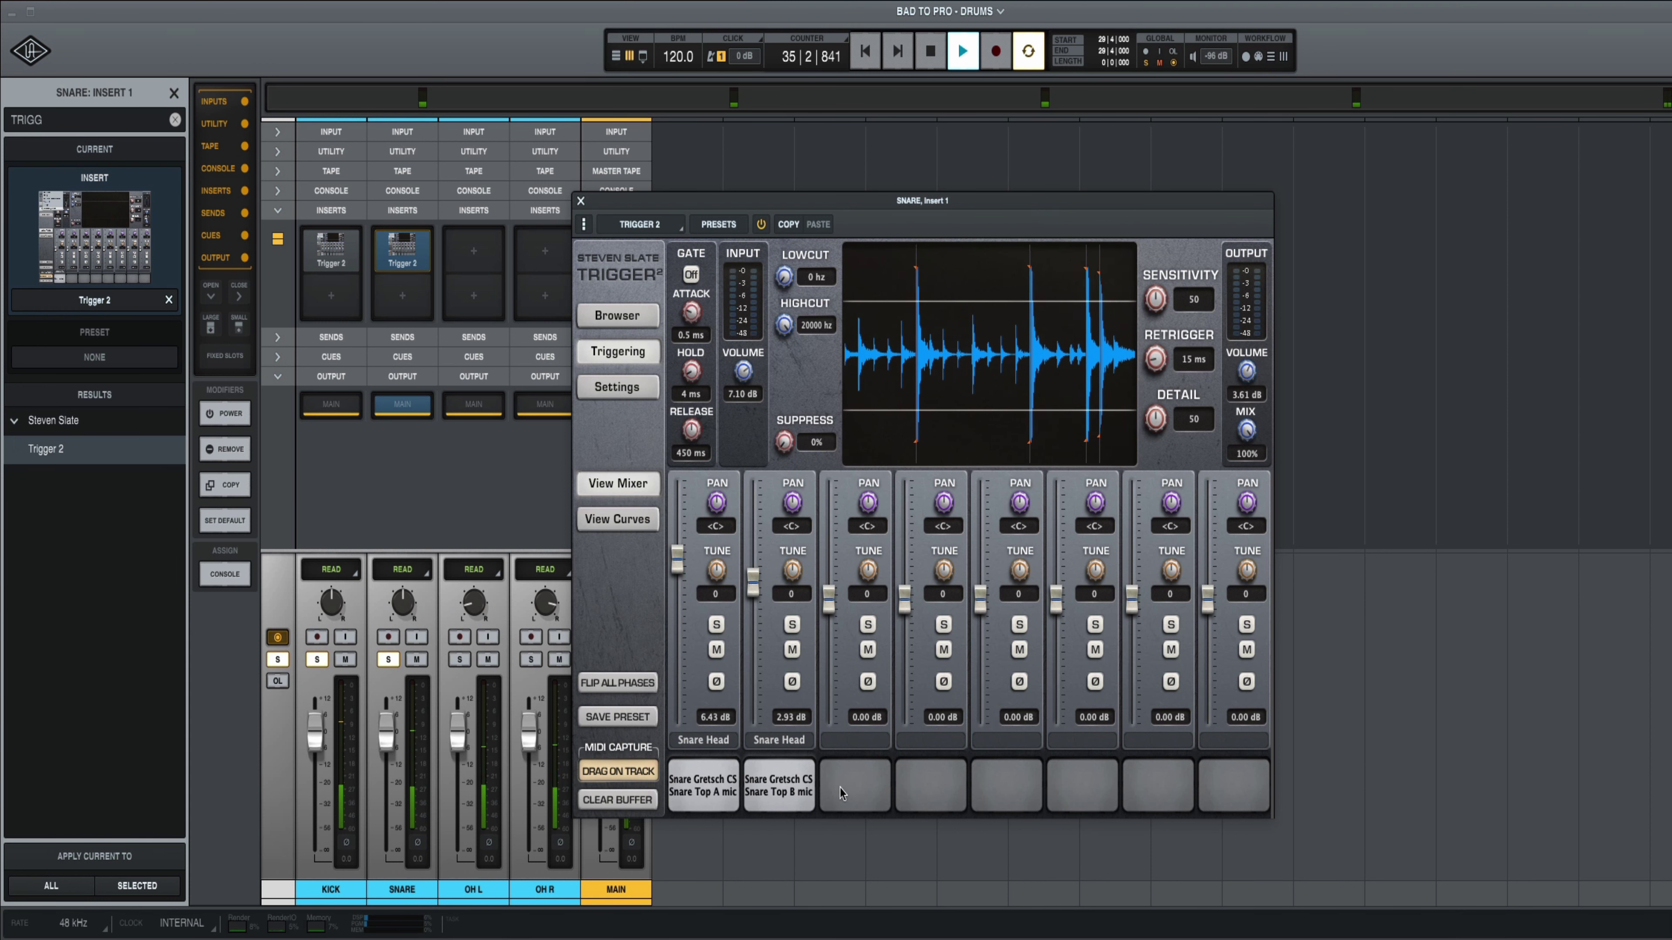
{"action": "key", "text": "space"}
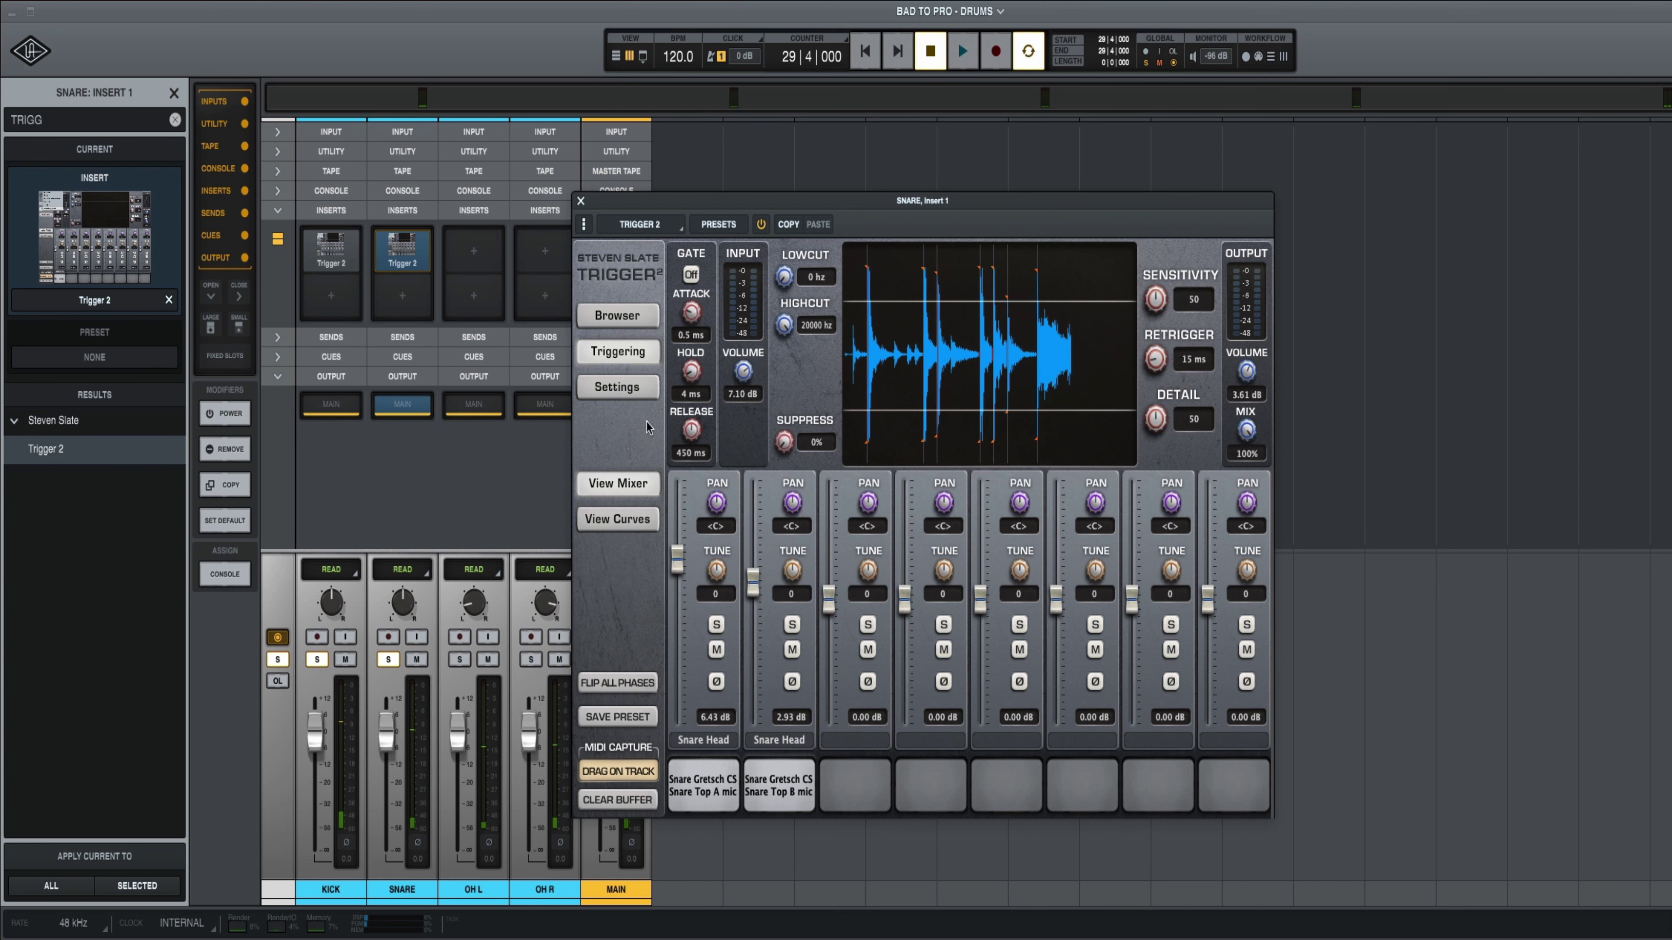
Audition the D_Gretsch CS 5 mRoom sample and load it into the snare Trigger 2's third slot
{"action": "left_click", "coordinate": [617, 316]}
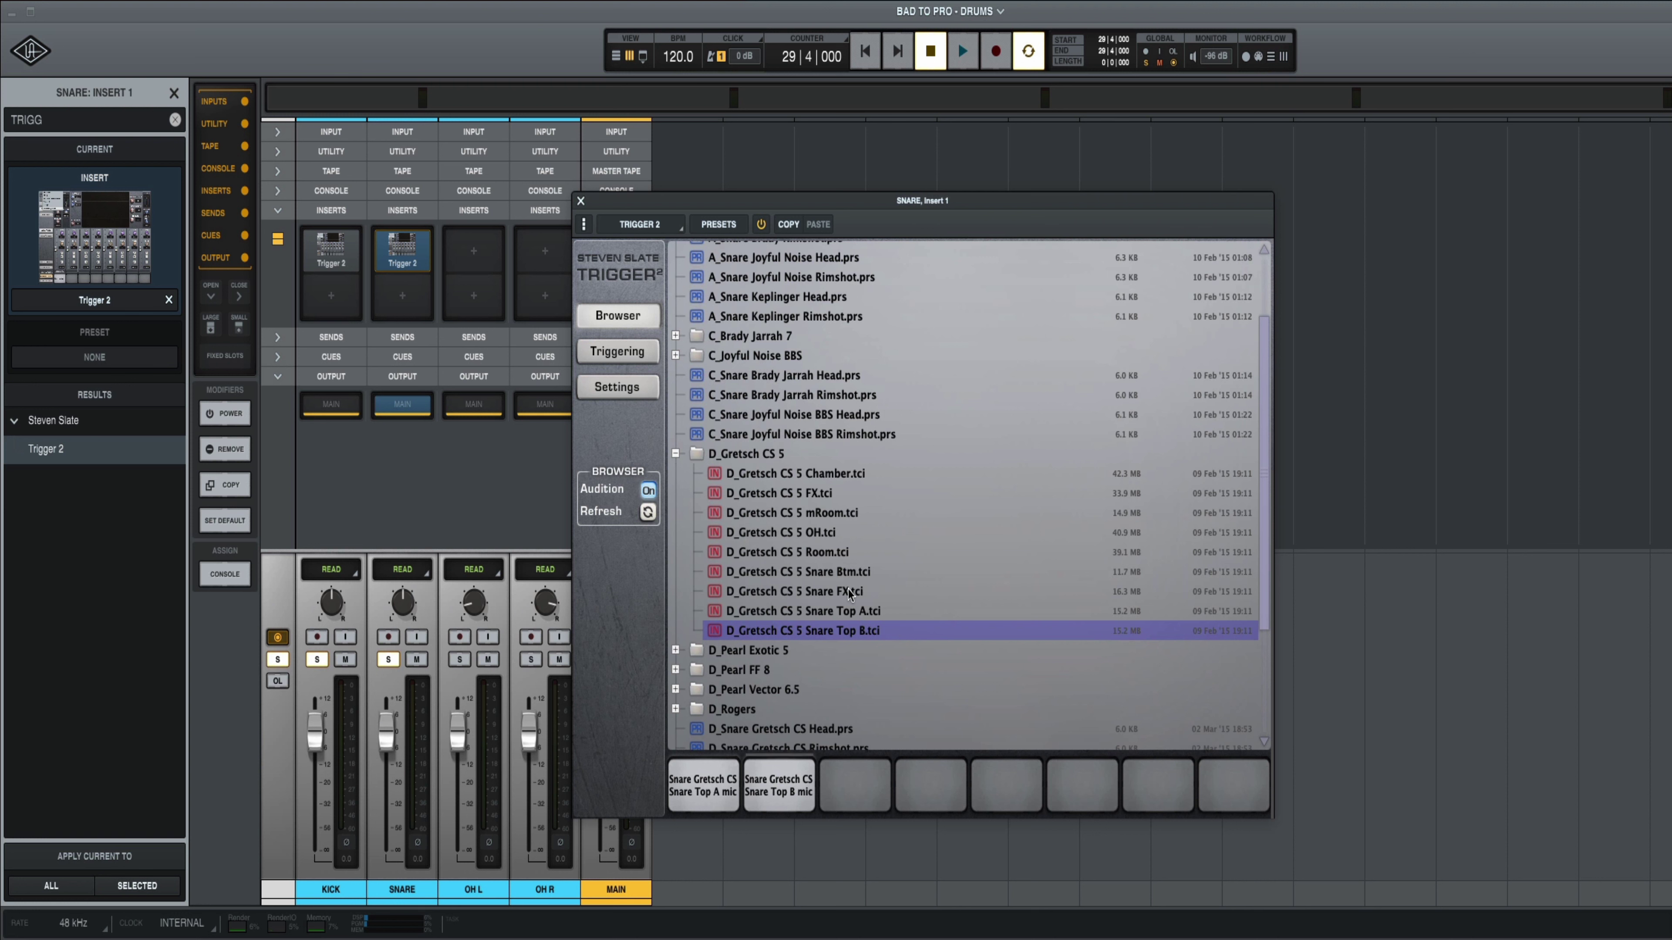
{"action": "left_click", "coordinate": [806, 514]}
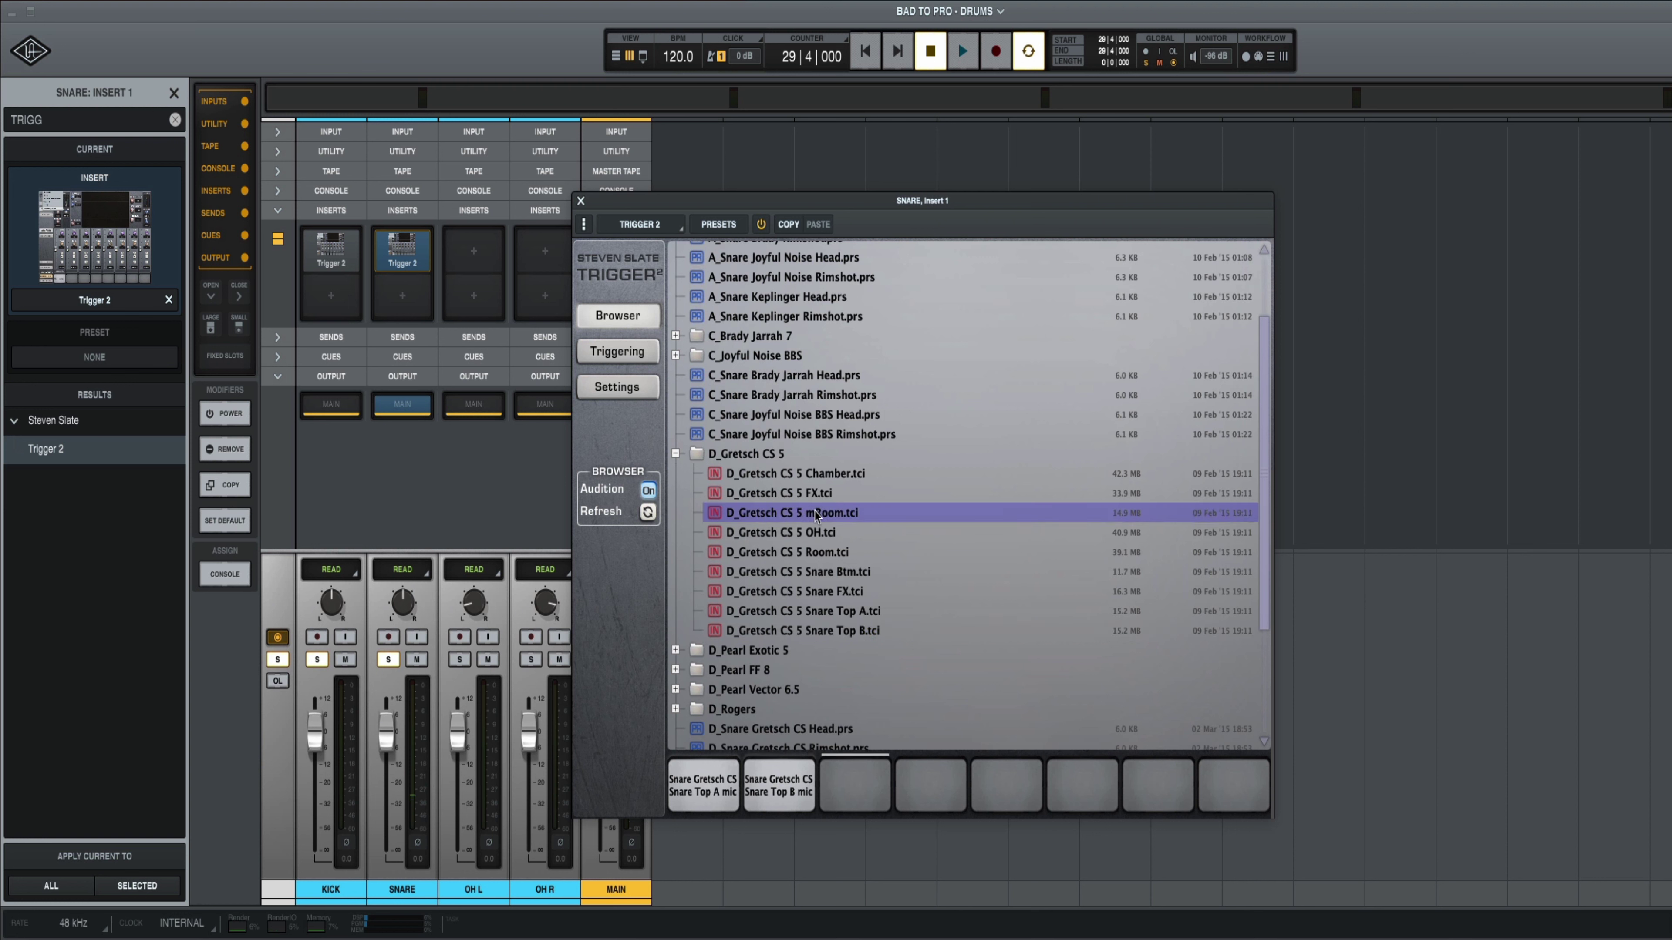
{"action": "key", "text": "space"}
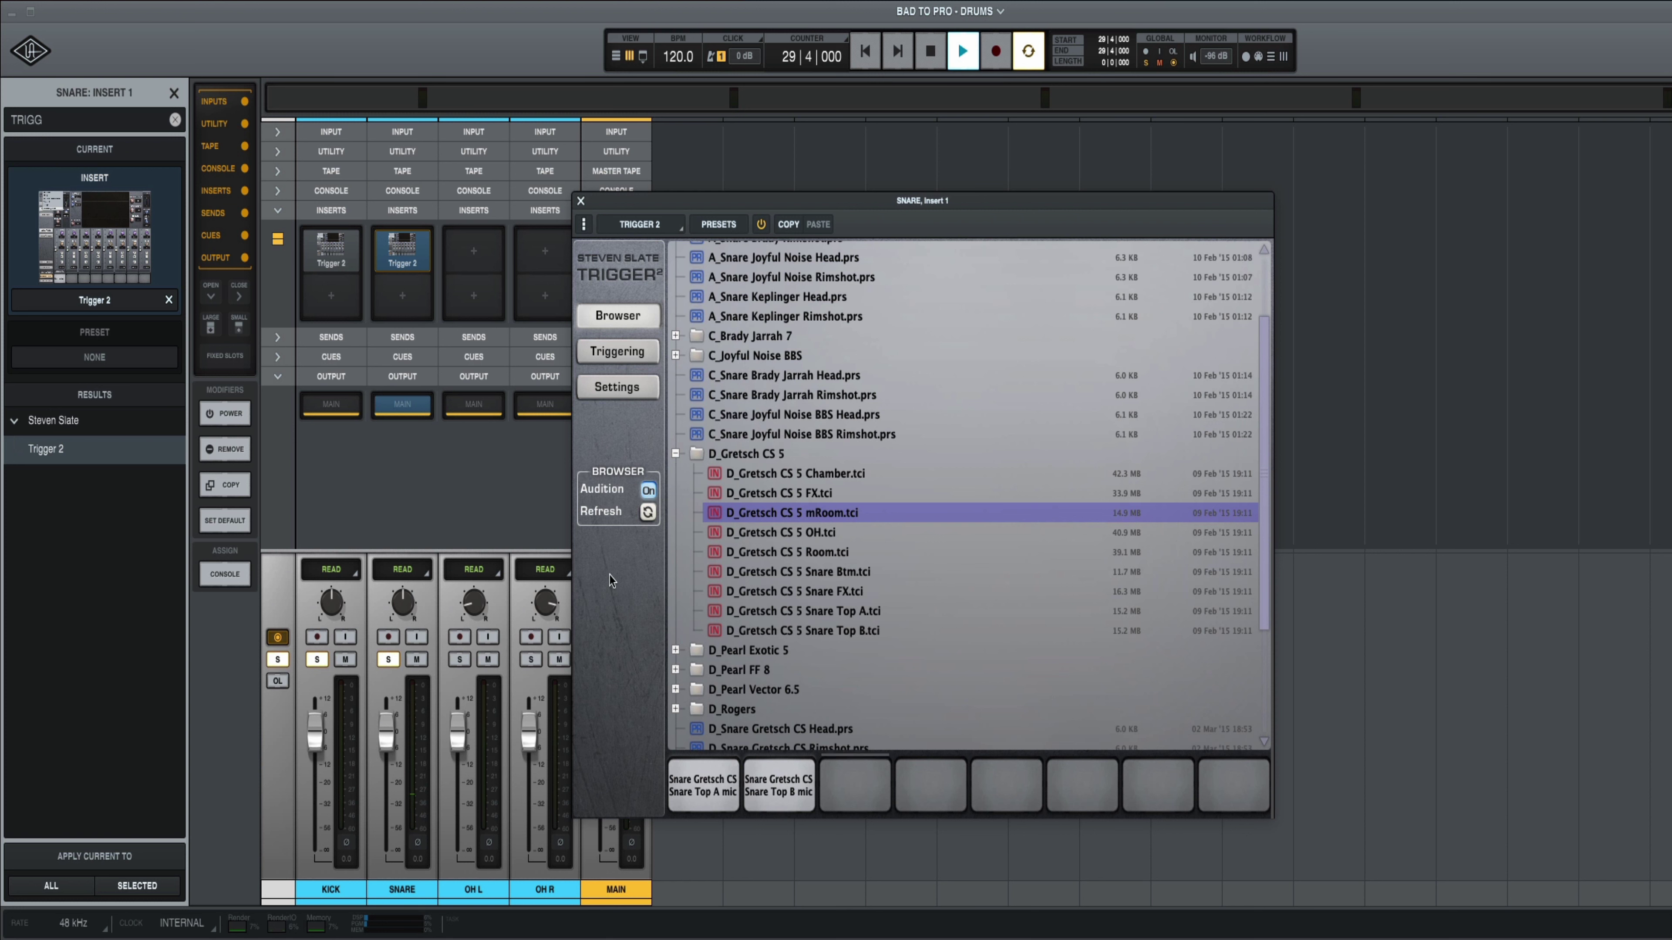
{"action": "left_click", "coordinate": [627, 353]}
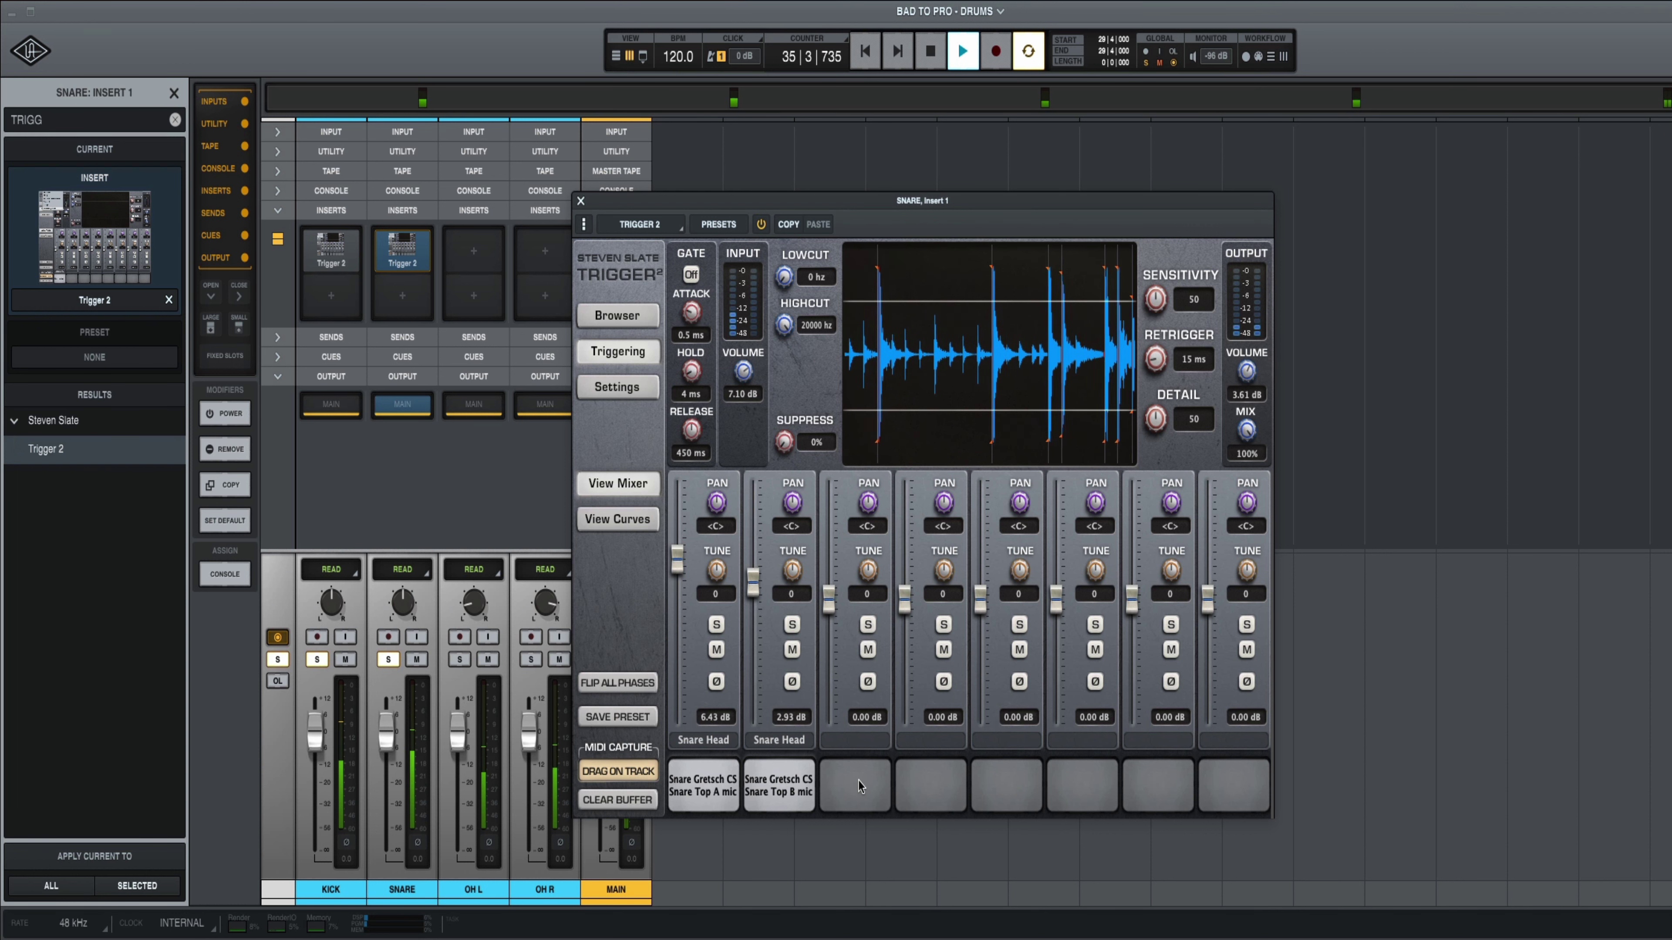
{"action": "key", "text": "space"}
{"action": "left_click", "coordinate": [615, 316]}
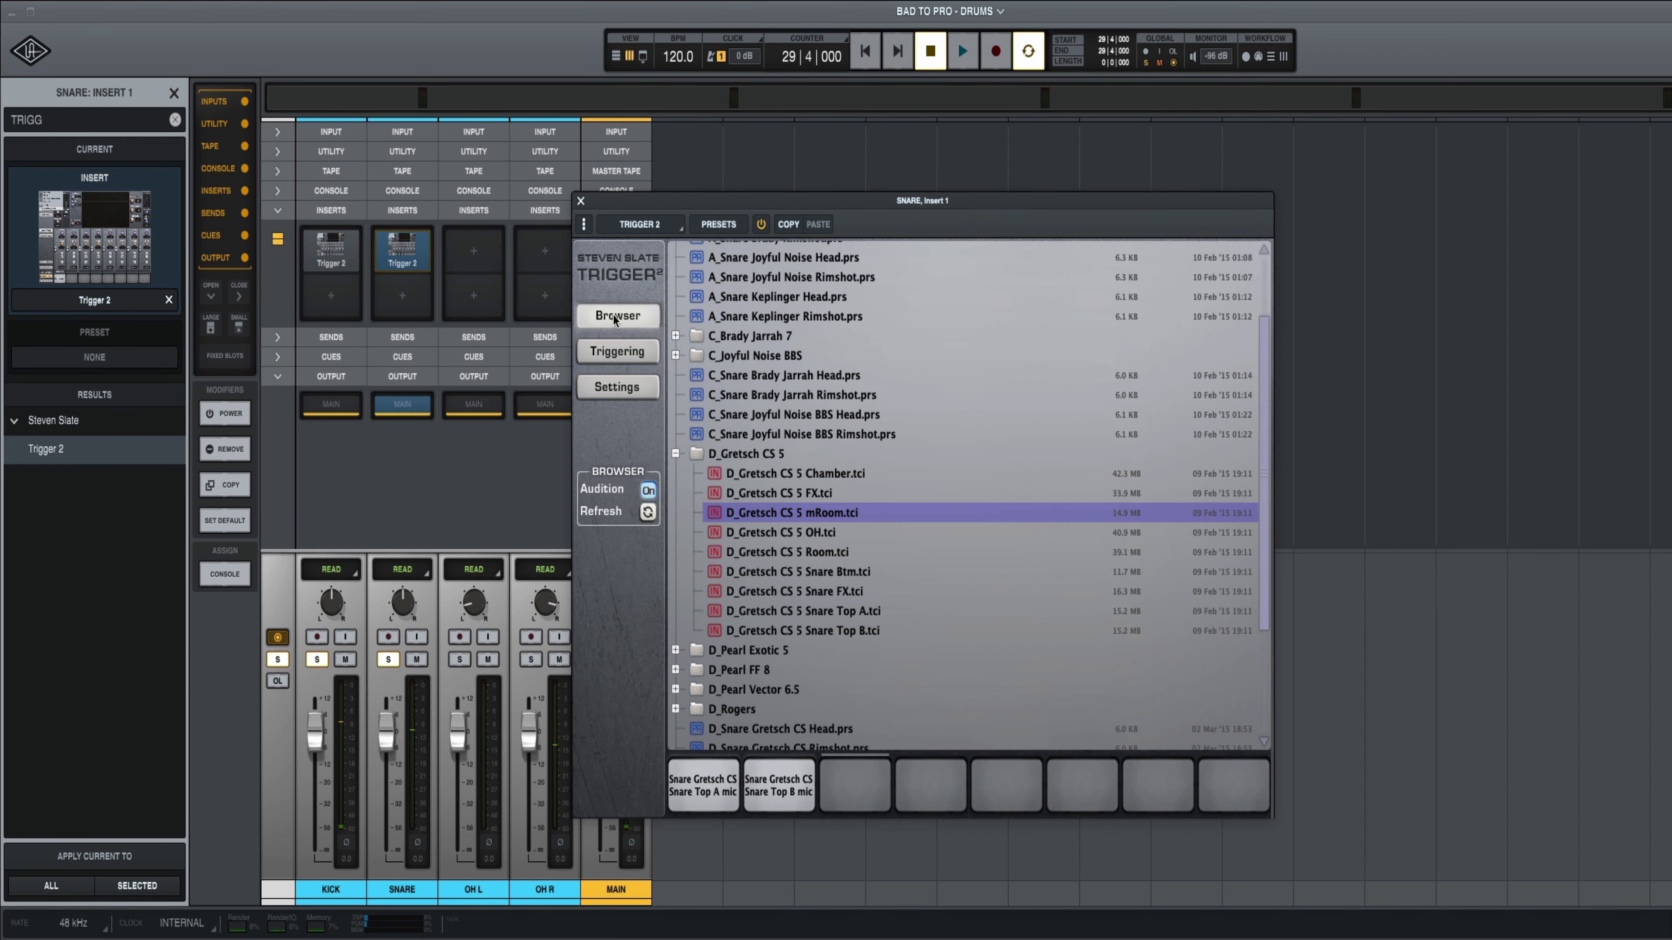
{"action": "left_click", "coordinate": [782, 798]}
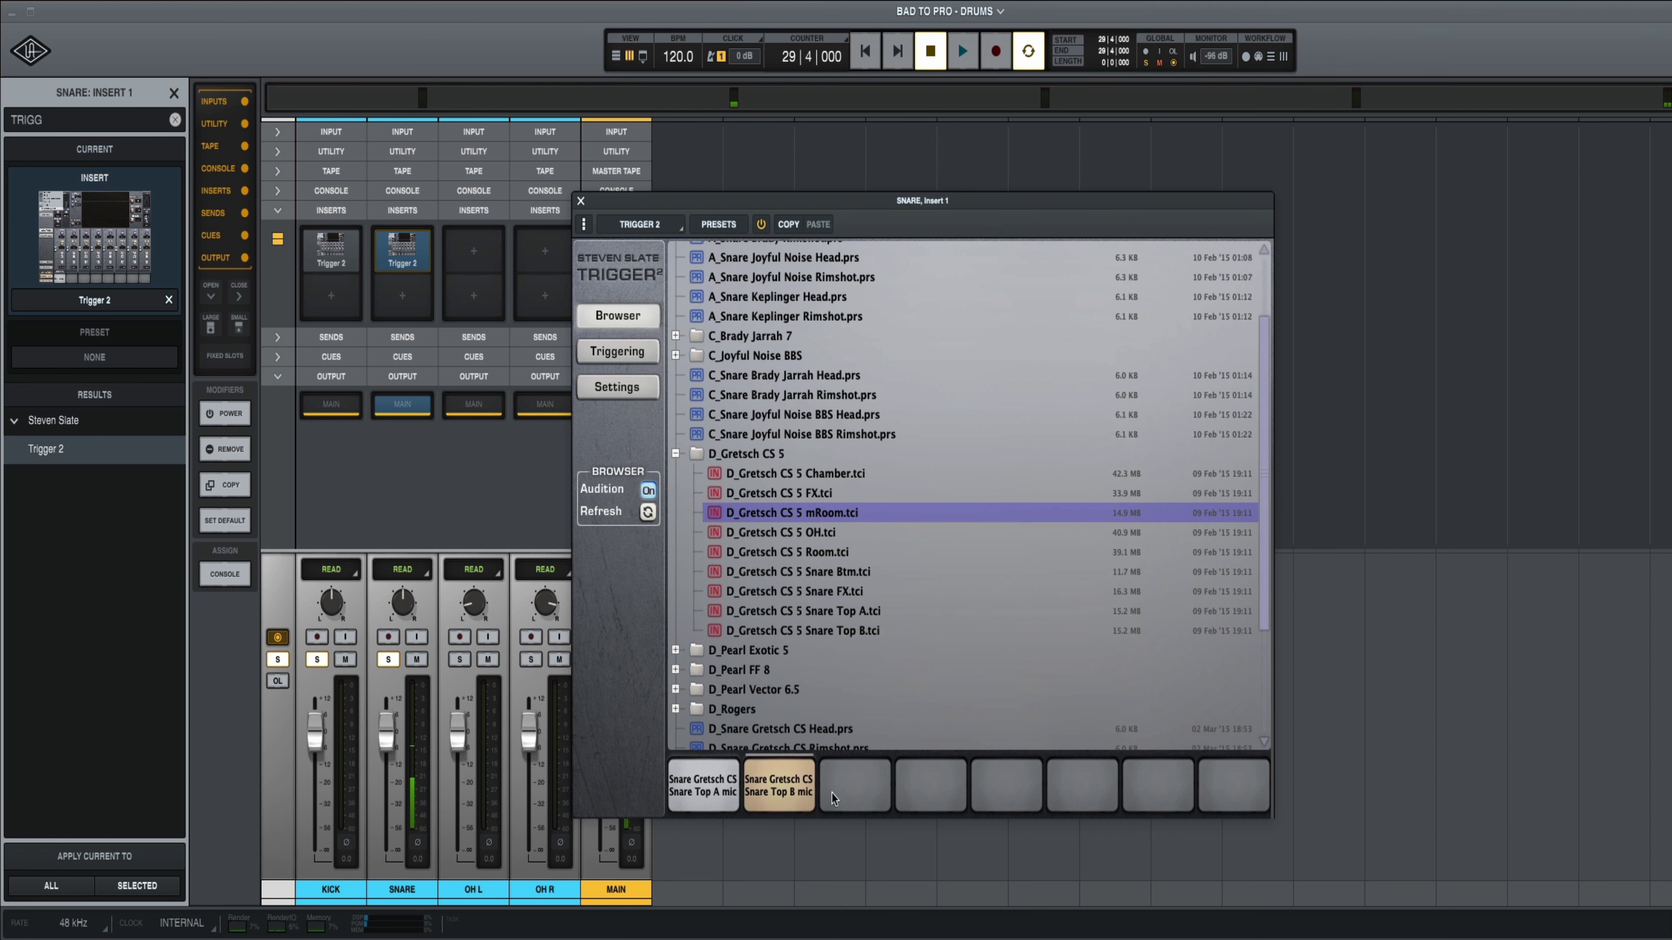
{"action": "double_click", "coordinate": [805, 513]}
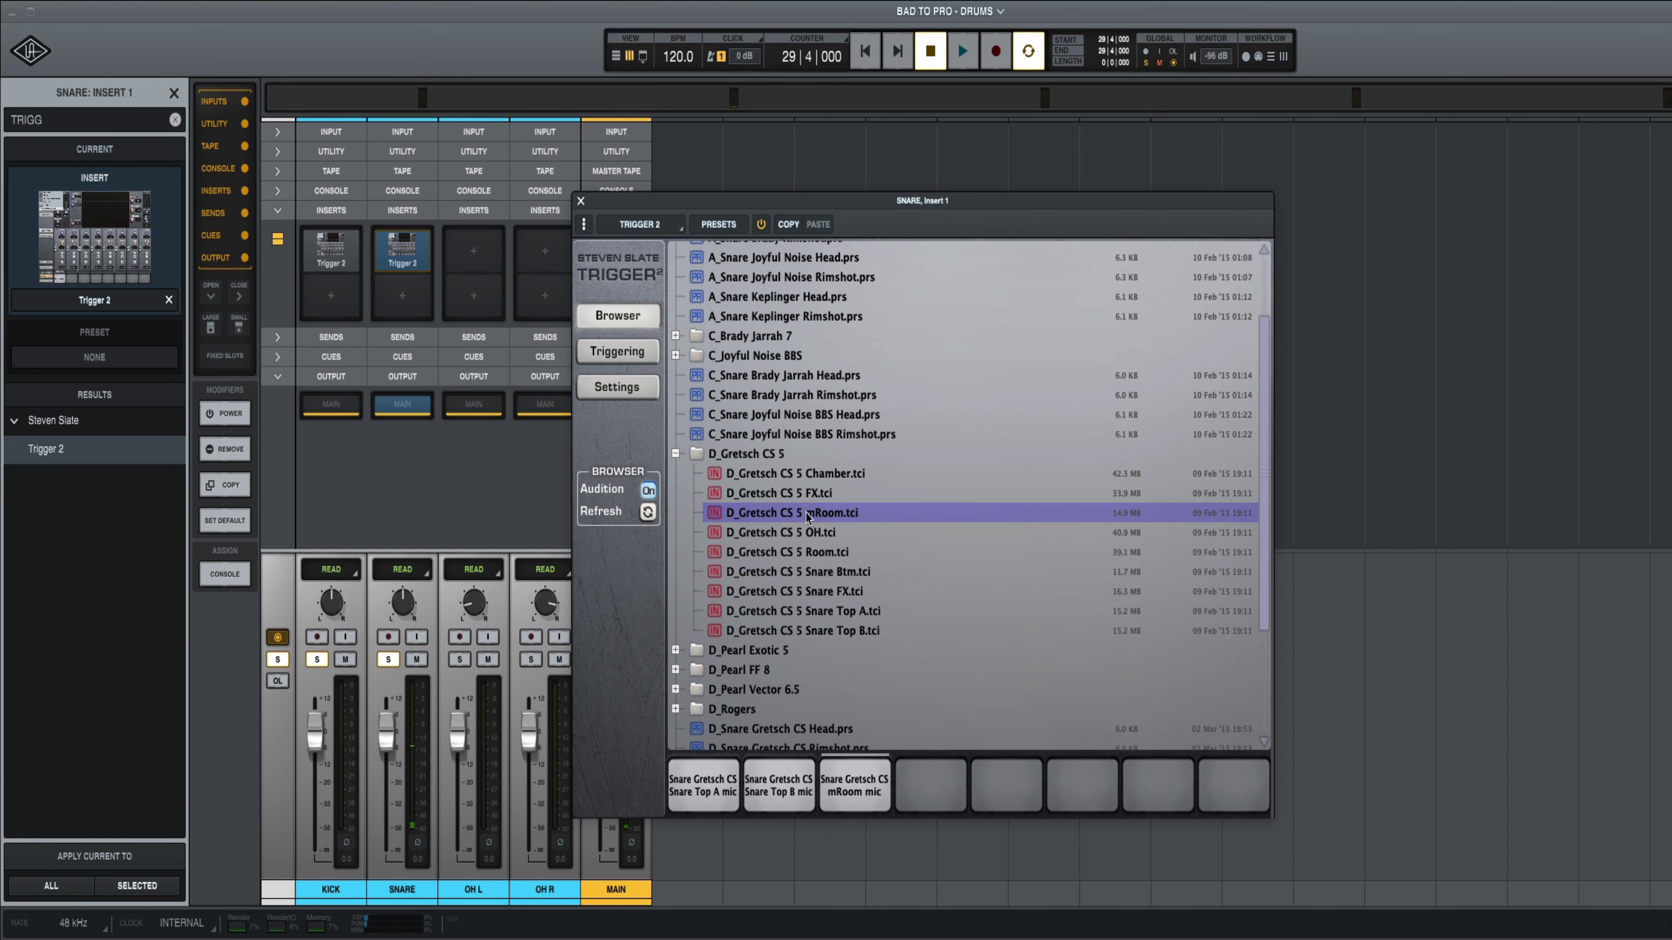
Set the snare's mRoom slot level to 1.86 dB while listening to playback, and stop playback
{"action": "left_click", "coordinate": [619, 351]}
{"action": "key", "text": "space"}
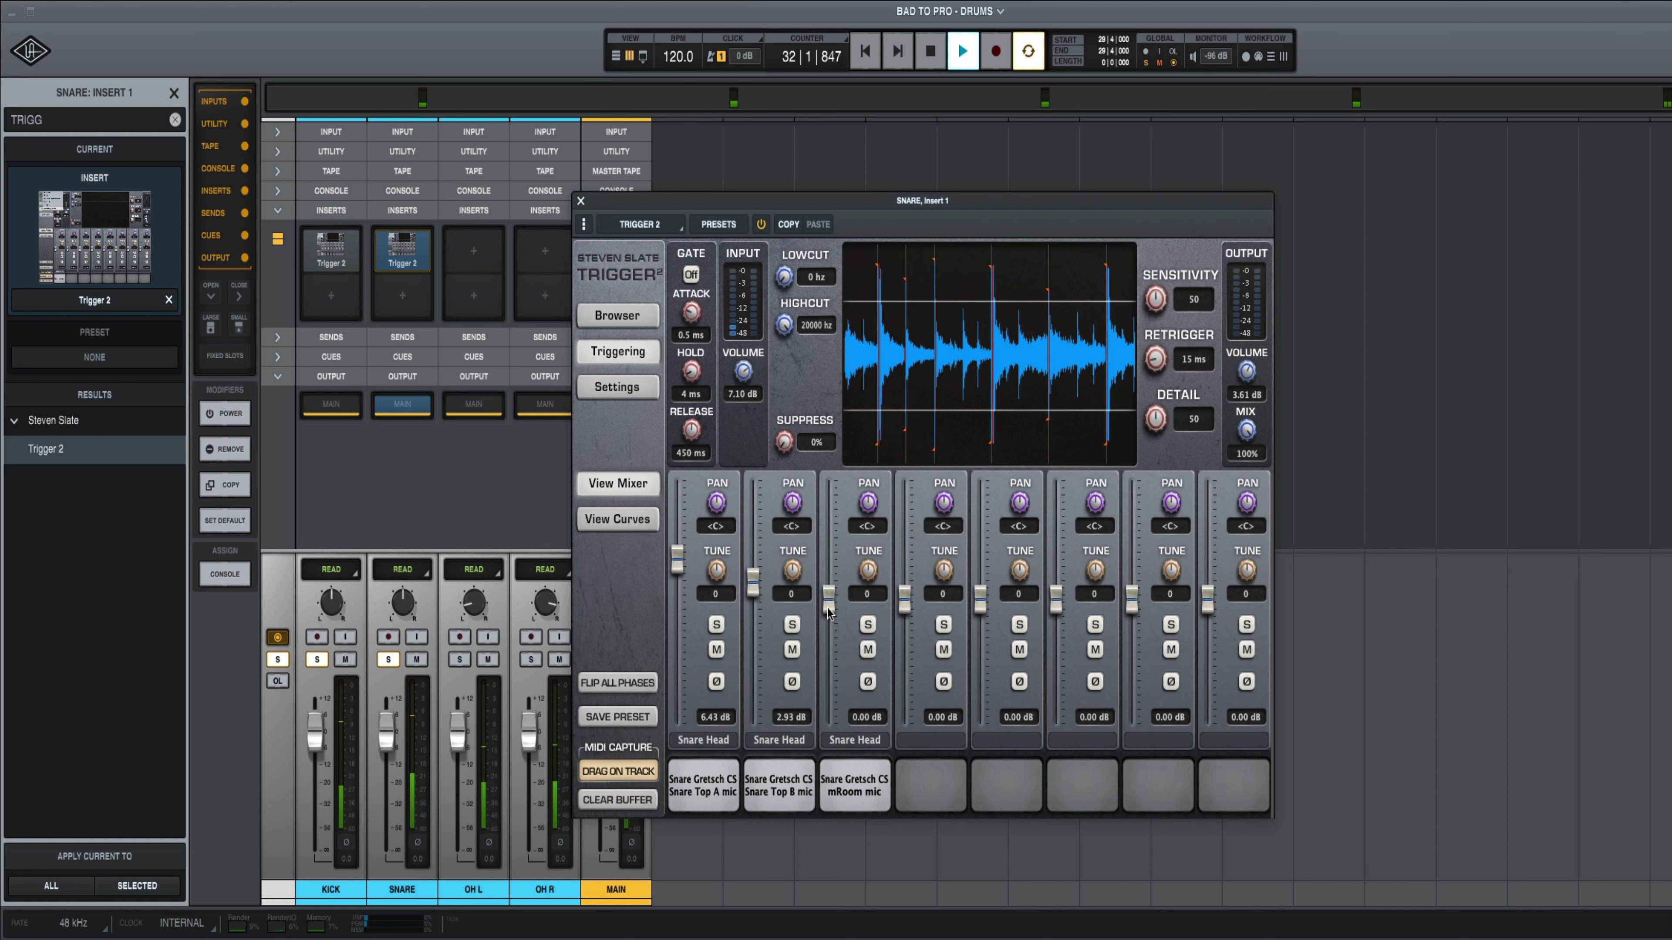
{"action": "mouse_move", "coordinate": [829, 611]}
{"action": "left_mouse_down"}
{"action": "mouse_move", "coordinate": [829, 554]}
{"action": "mouse_move", "coordinate": [831, 596]}
{"action": "left_mouse_up"}
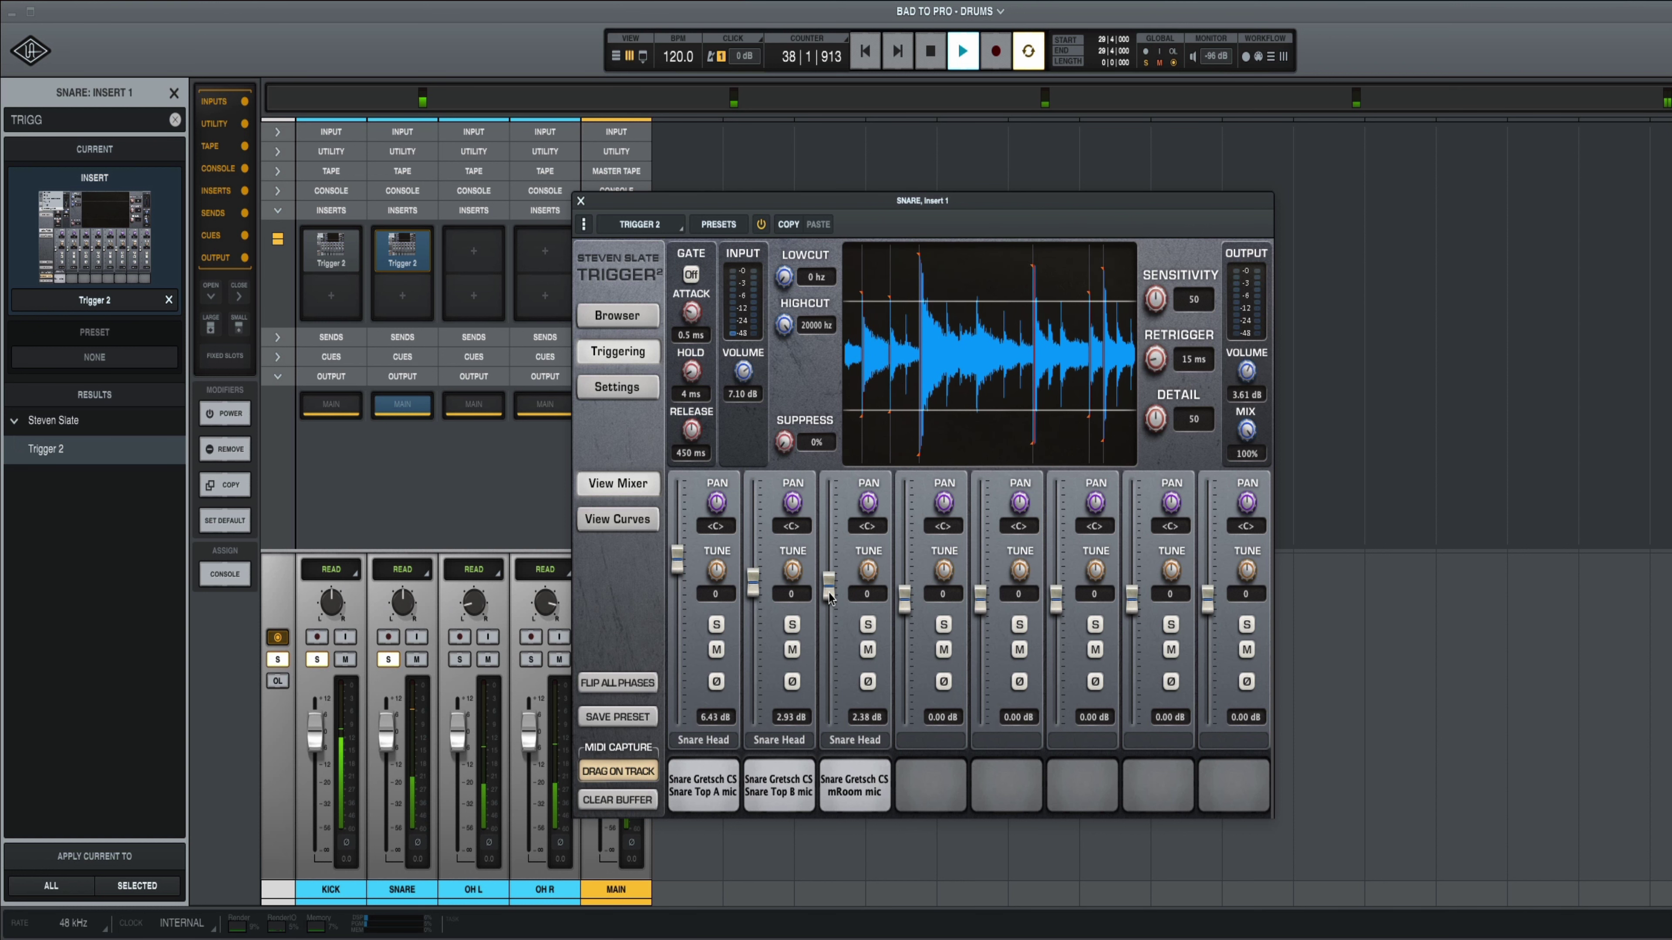
{"action": "mouse_move", "coordinate": [828, 594]}
{"action": "left_mouse_down"}
{"action": "mouse_move", "coordinate": [827, 658]}
{"action": "mouse_move", "coordinate": [828, 553]}
{"action": "mouse_move", "coordinate": [831, 596]}
{"action": "left_mouse_up"}
{"action": "key", "text": "space"}
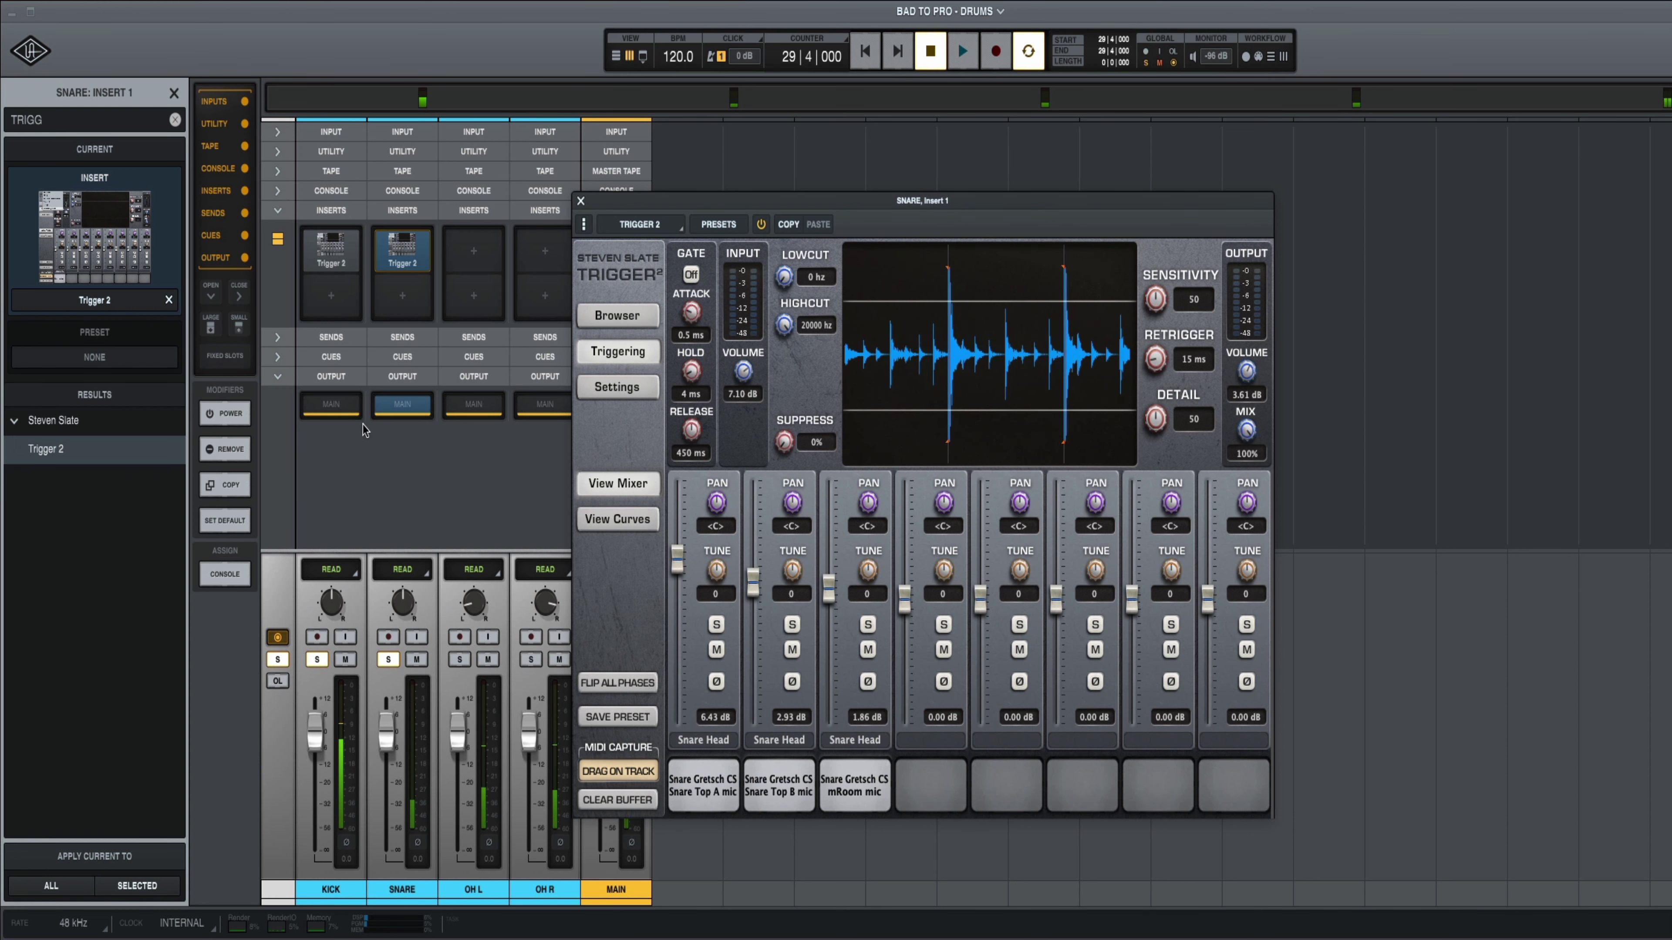
Open the kick's Trigger 2, compare the A_Gretsch SS 22 mRoom and Room samples, and load Room into the third slot
{"action": "left_click", "coordinate": [332, 256]}
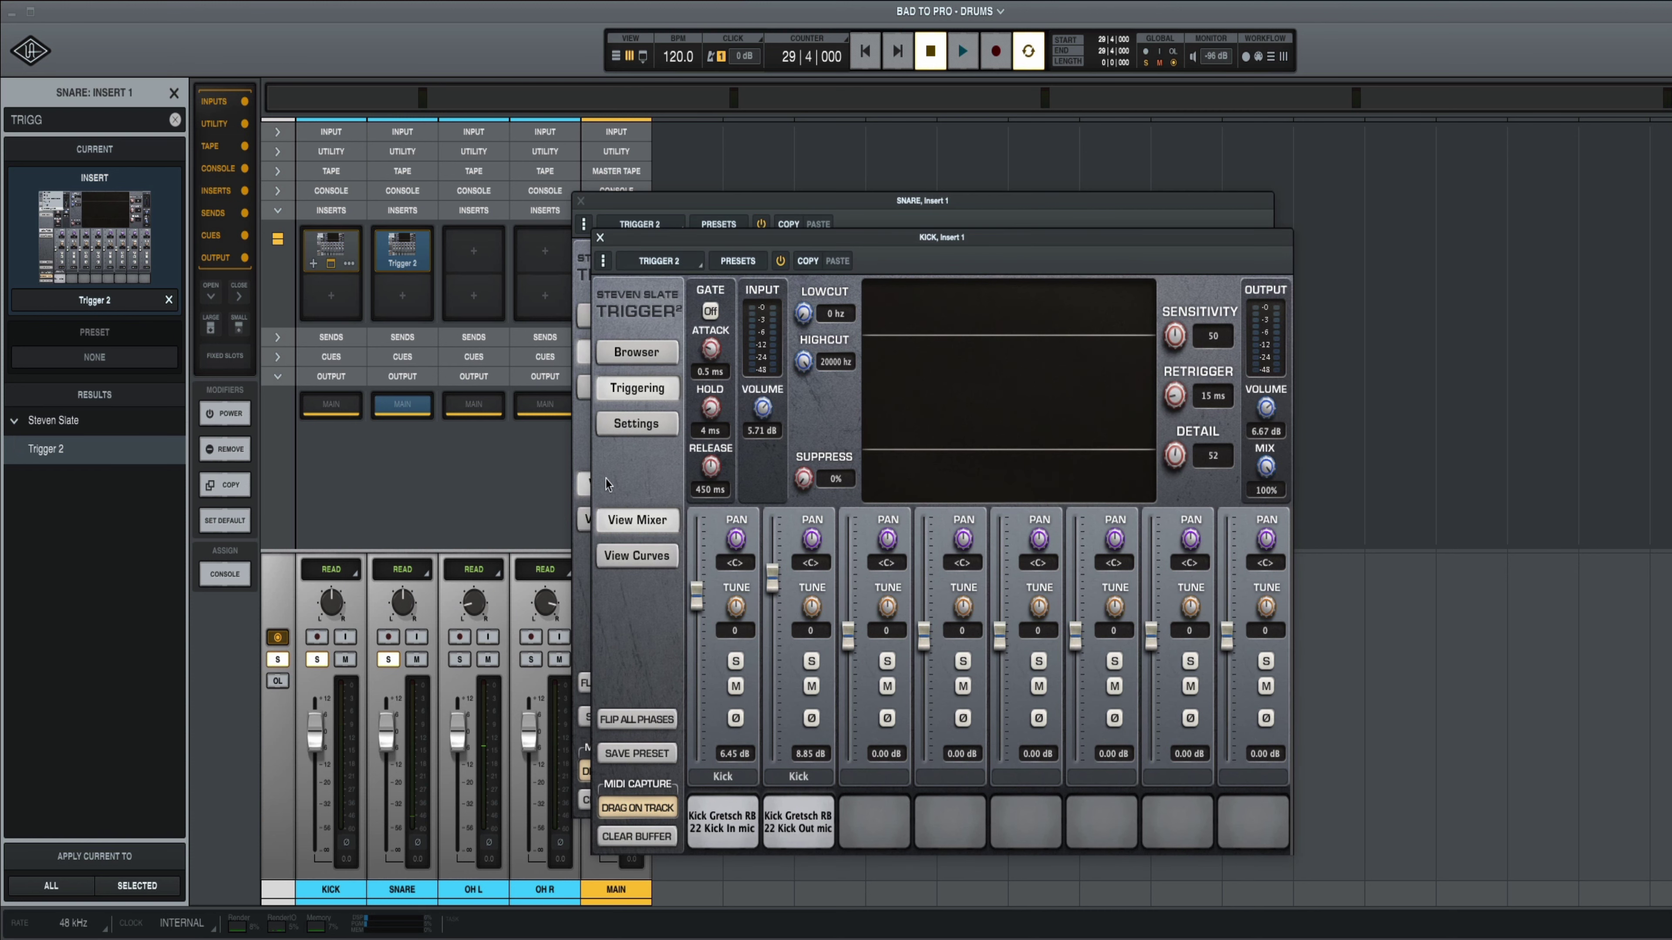
{"action": "left_click", "coordinate": [630, 360]}
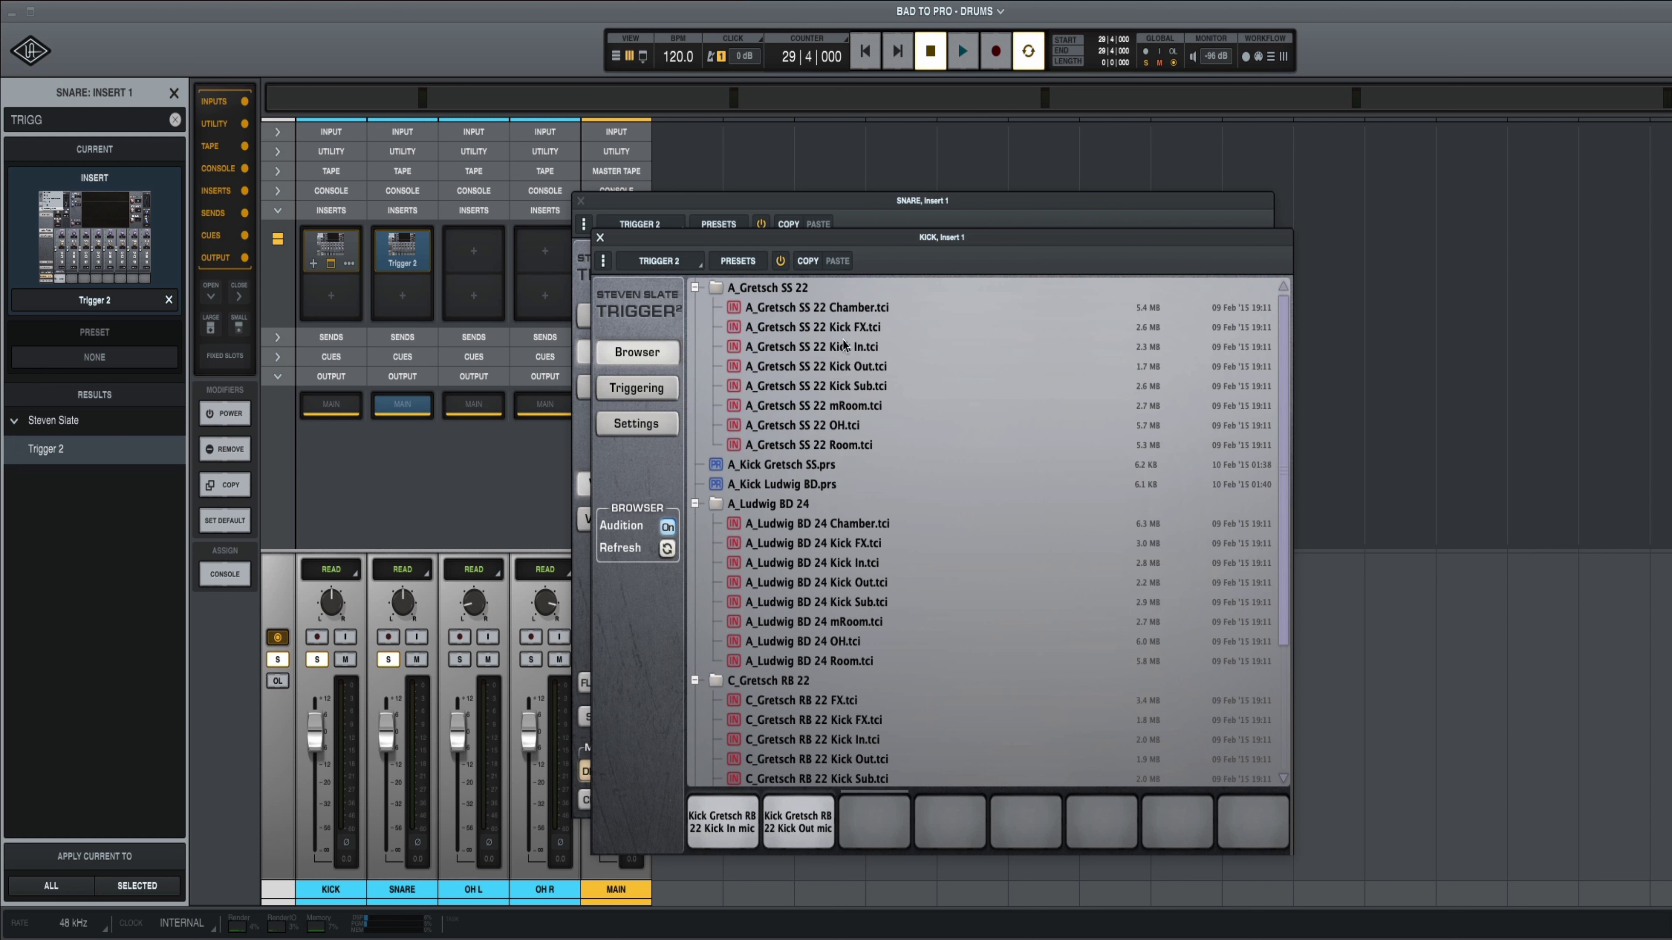
{"action": "left_click", "coordinate": [845, 407]}
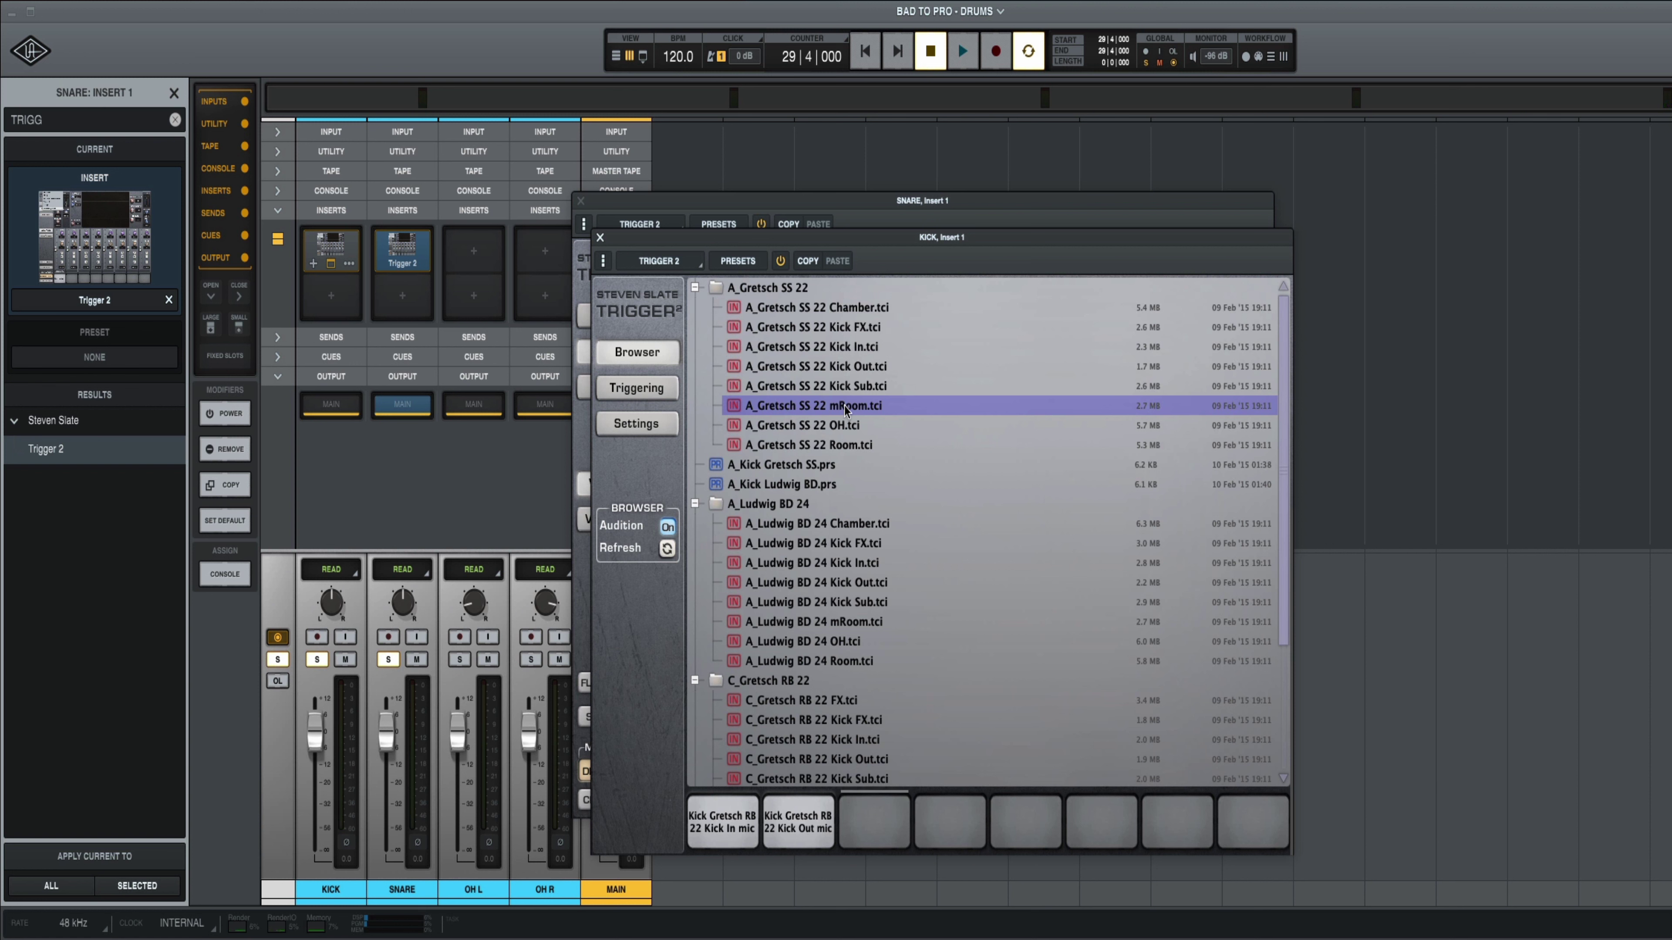
{"action": "left_click", "coordinate": [848, 446]}
{"action": "double_click", "coordinate": [844, 447]}
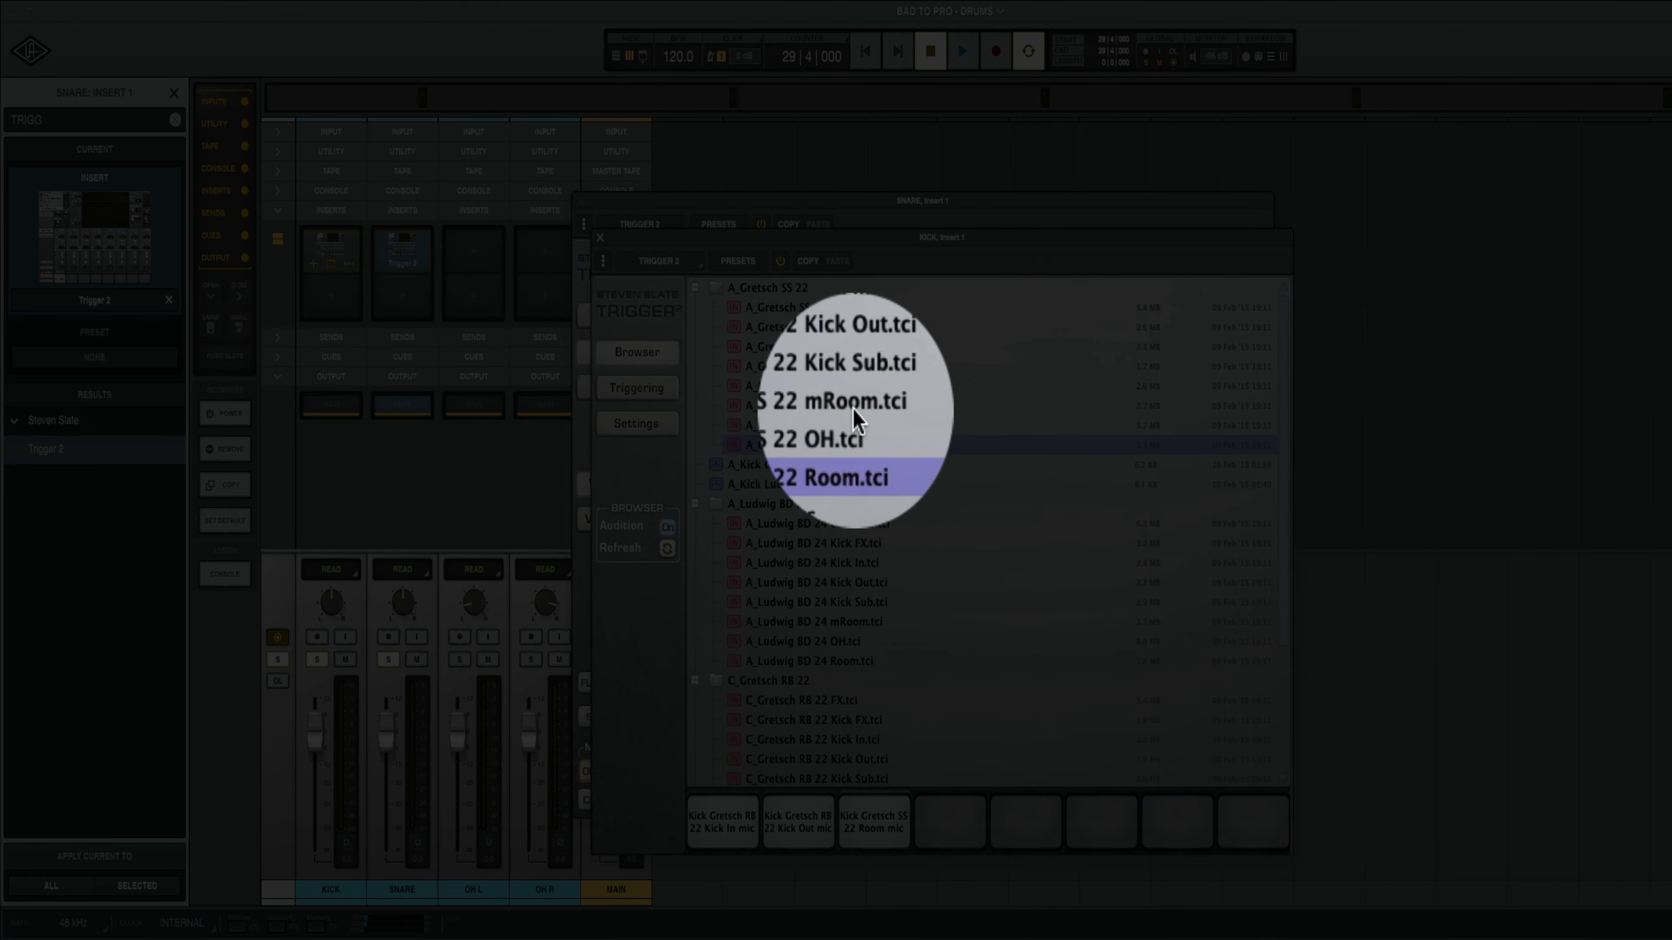
{"action": "left_click", "coordinate": [841, 406]}
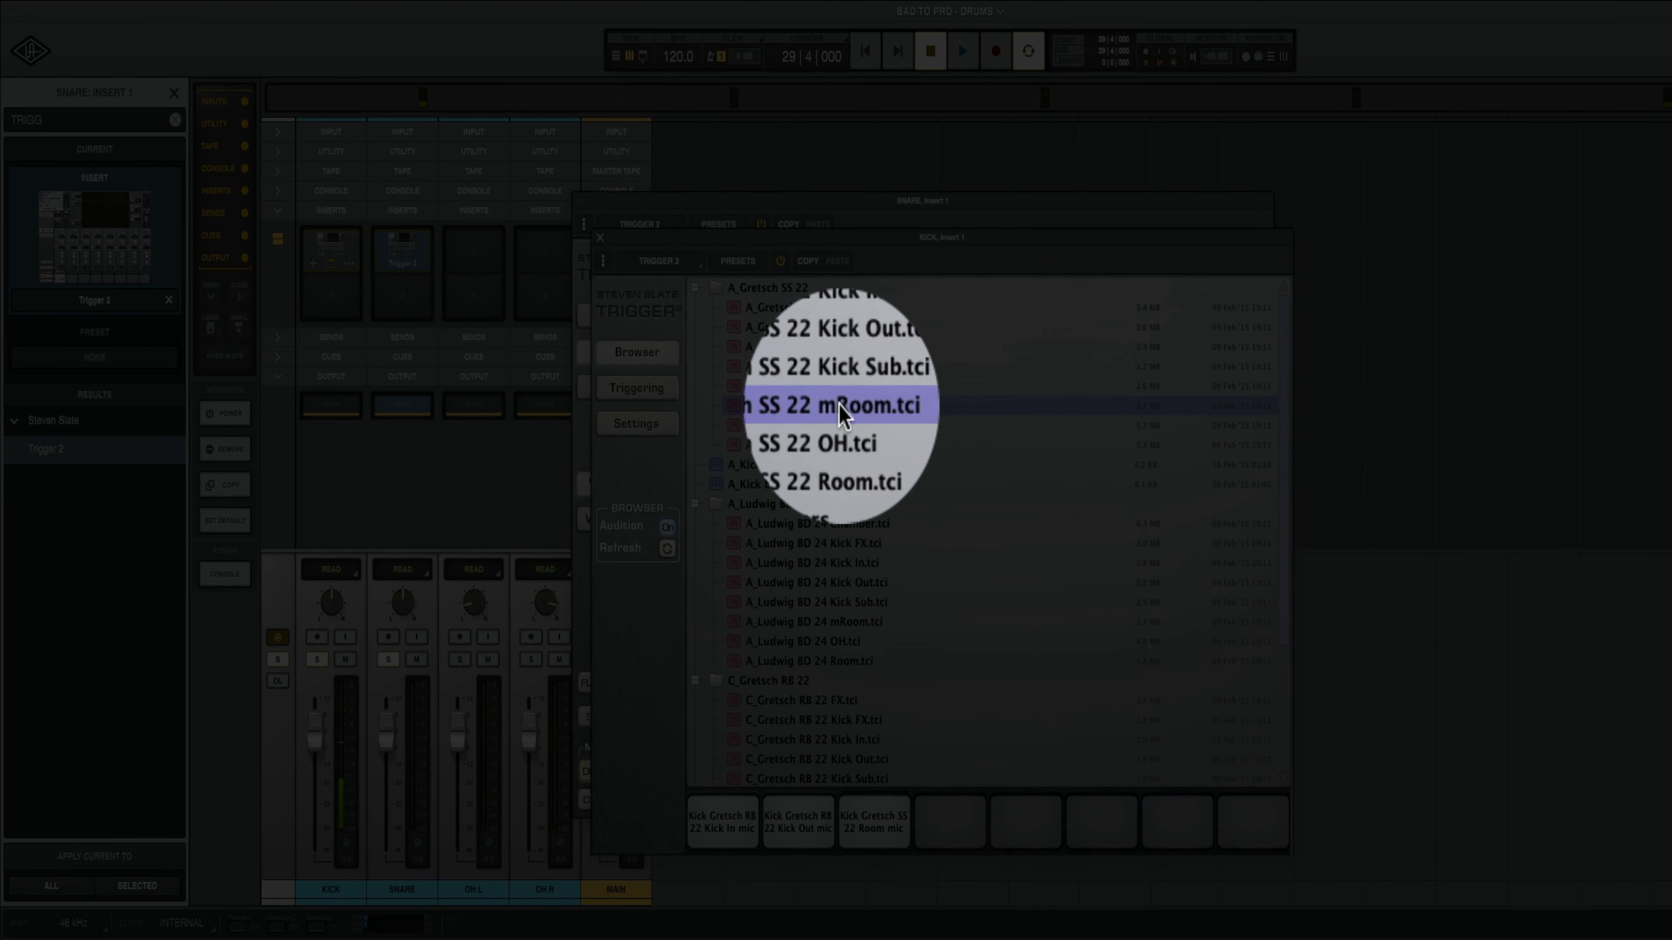
{"action": "left_click", "coordinate": [845, 446]}
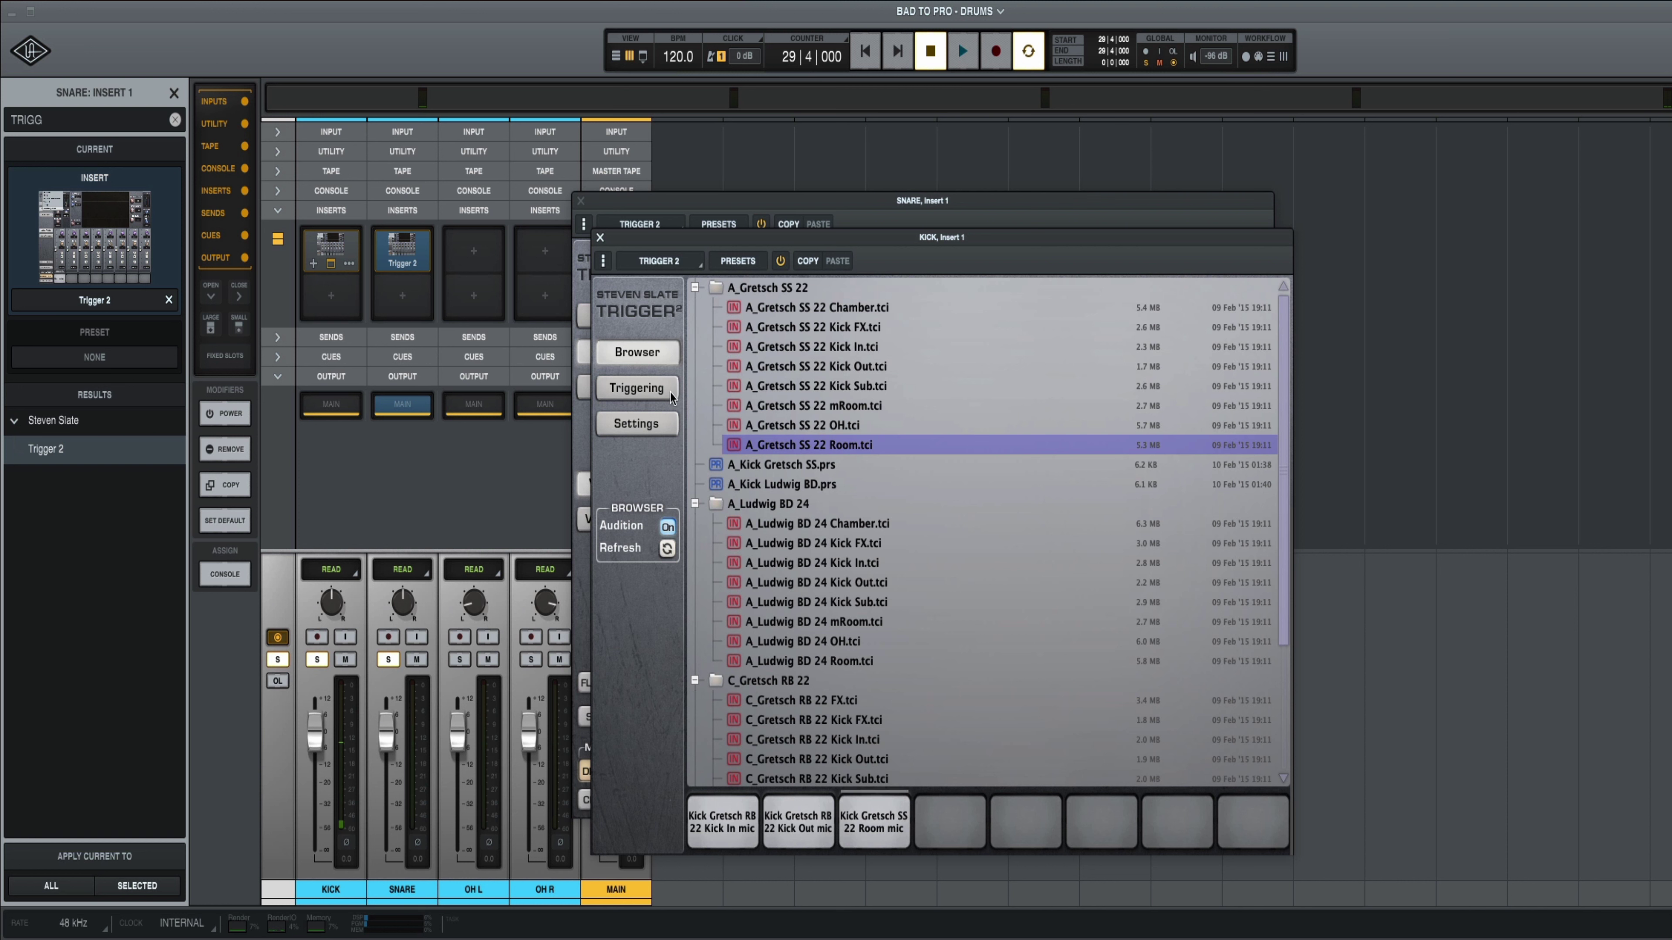
Set the kick's Room slot level to -10.86 dB during playback, comparing the sound with that slot muted and unmuted
{"action": "left_click", "coordinate": [637, 389]}
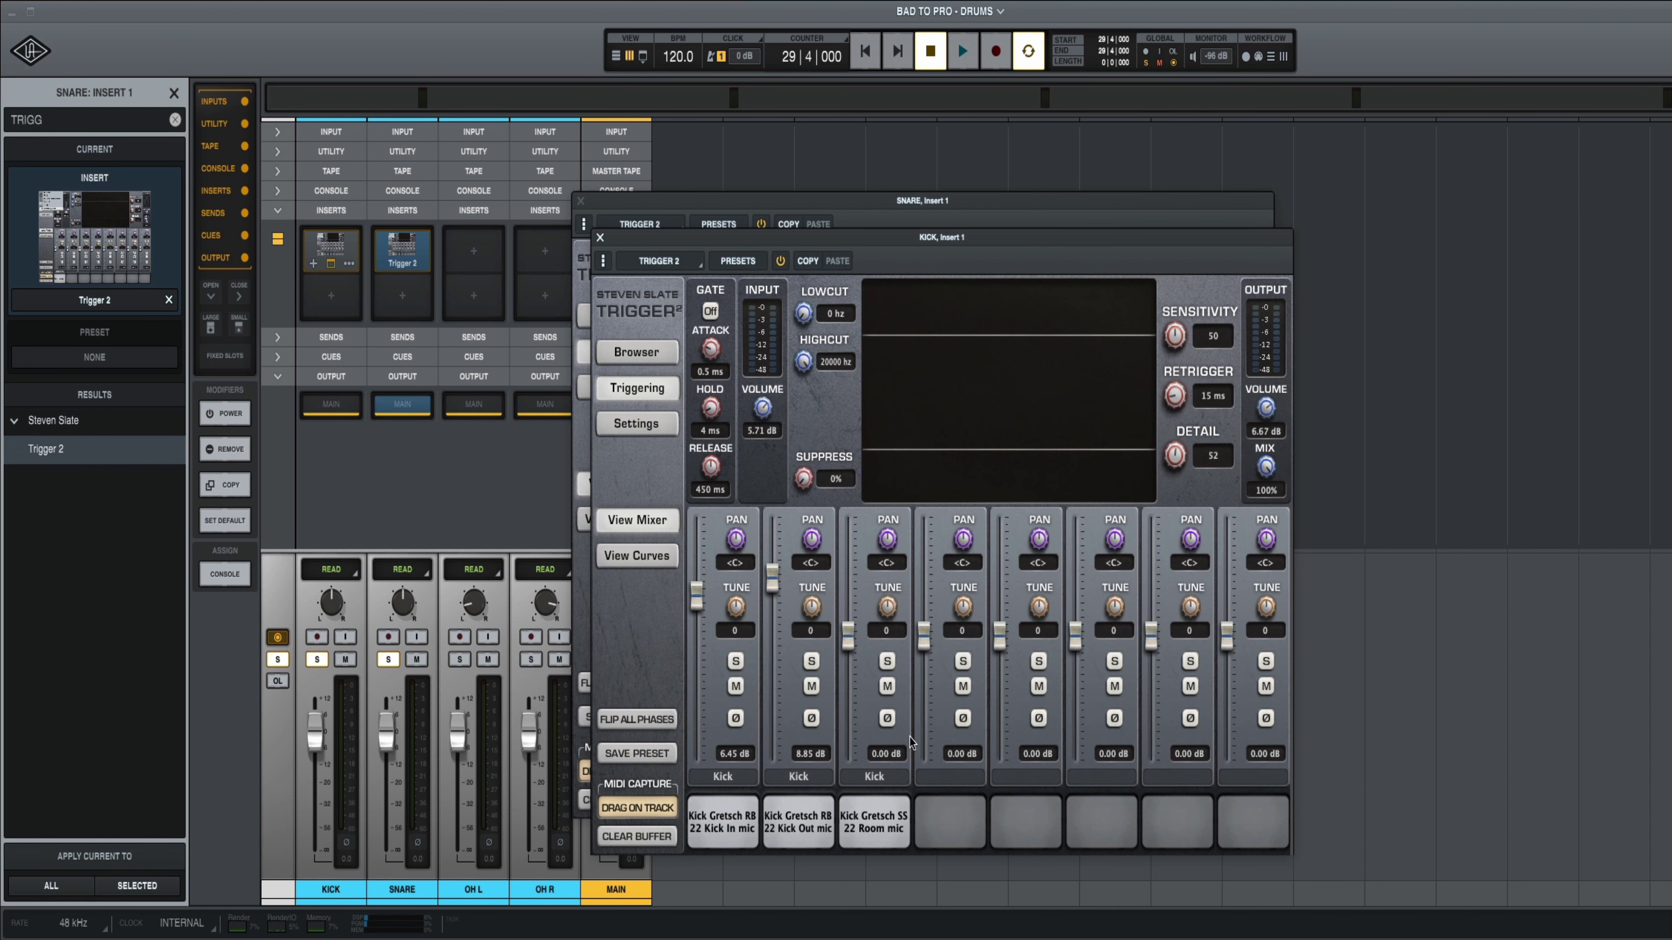
{"action": "key", "text": "space"}
{"action": "left_click_drag", "start_coordinate": [849, 643], "coordinate": [850, 687]}
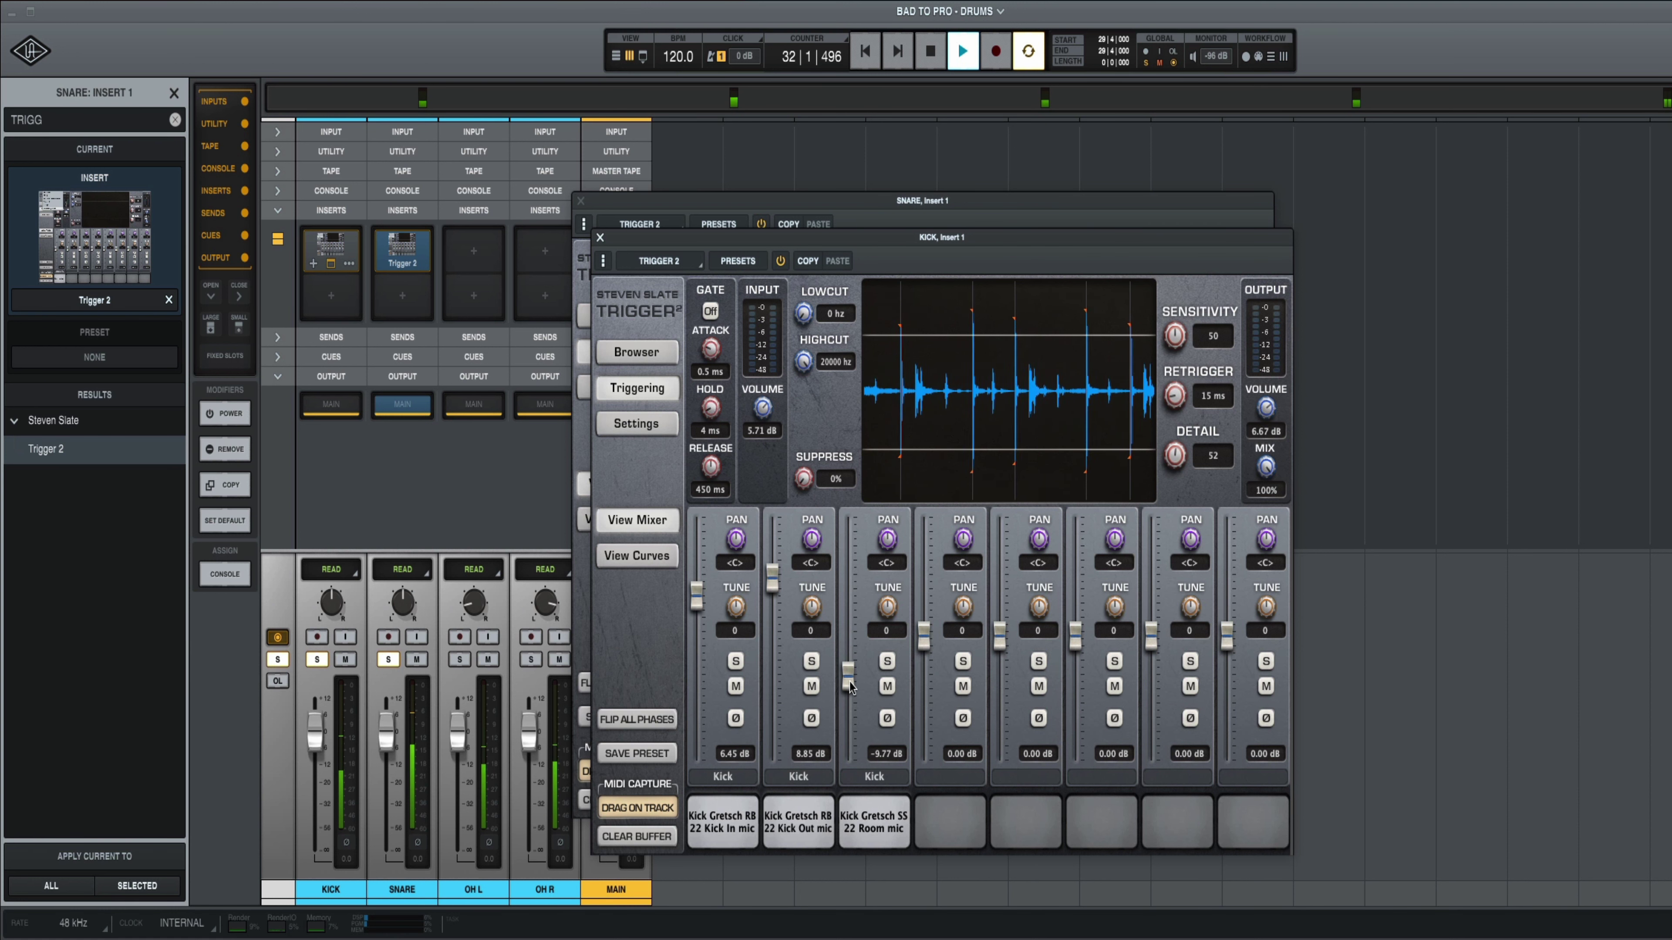
{"action": "left_click", "coordinate": [887, 687]}
{"action": "left_click", "coordinate": [887, 687]}
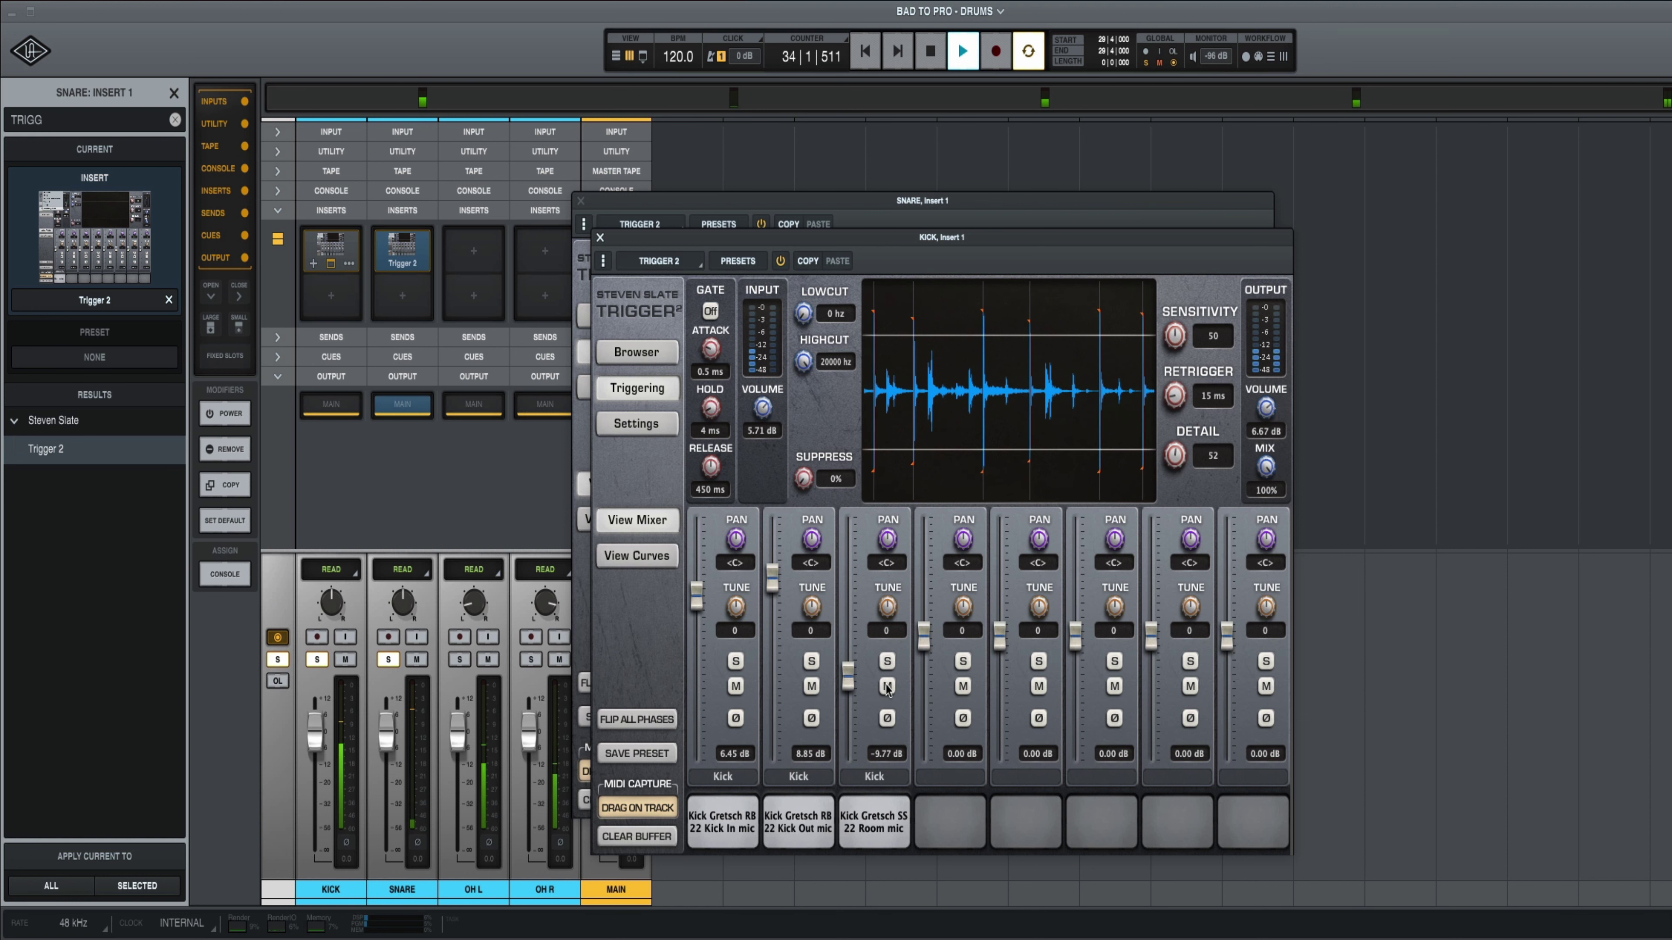
{"action": "left_click_drag", "start_coordinate": [847, 687], "coordinate": [849, 690]}
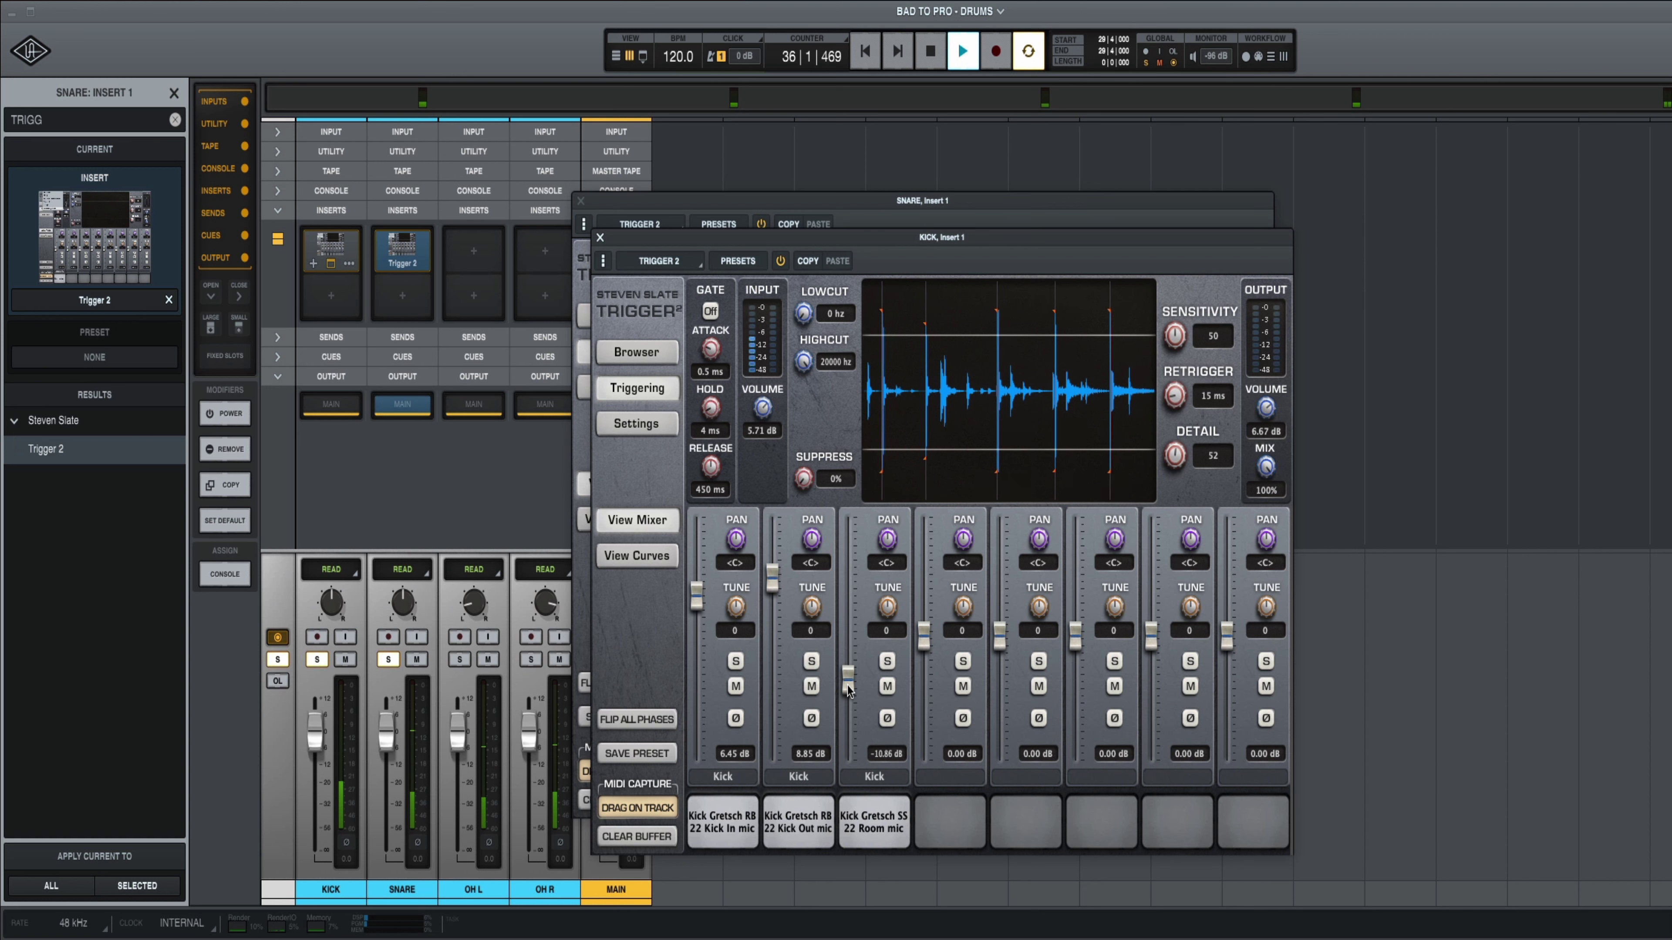
Close the snare and kick Trigger 2 windows and stop playback
{"action": "left_click", "coordinate": [387, 731]}
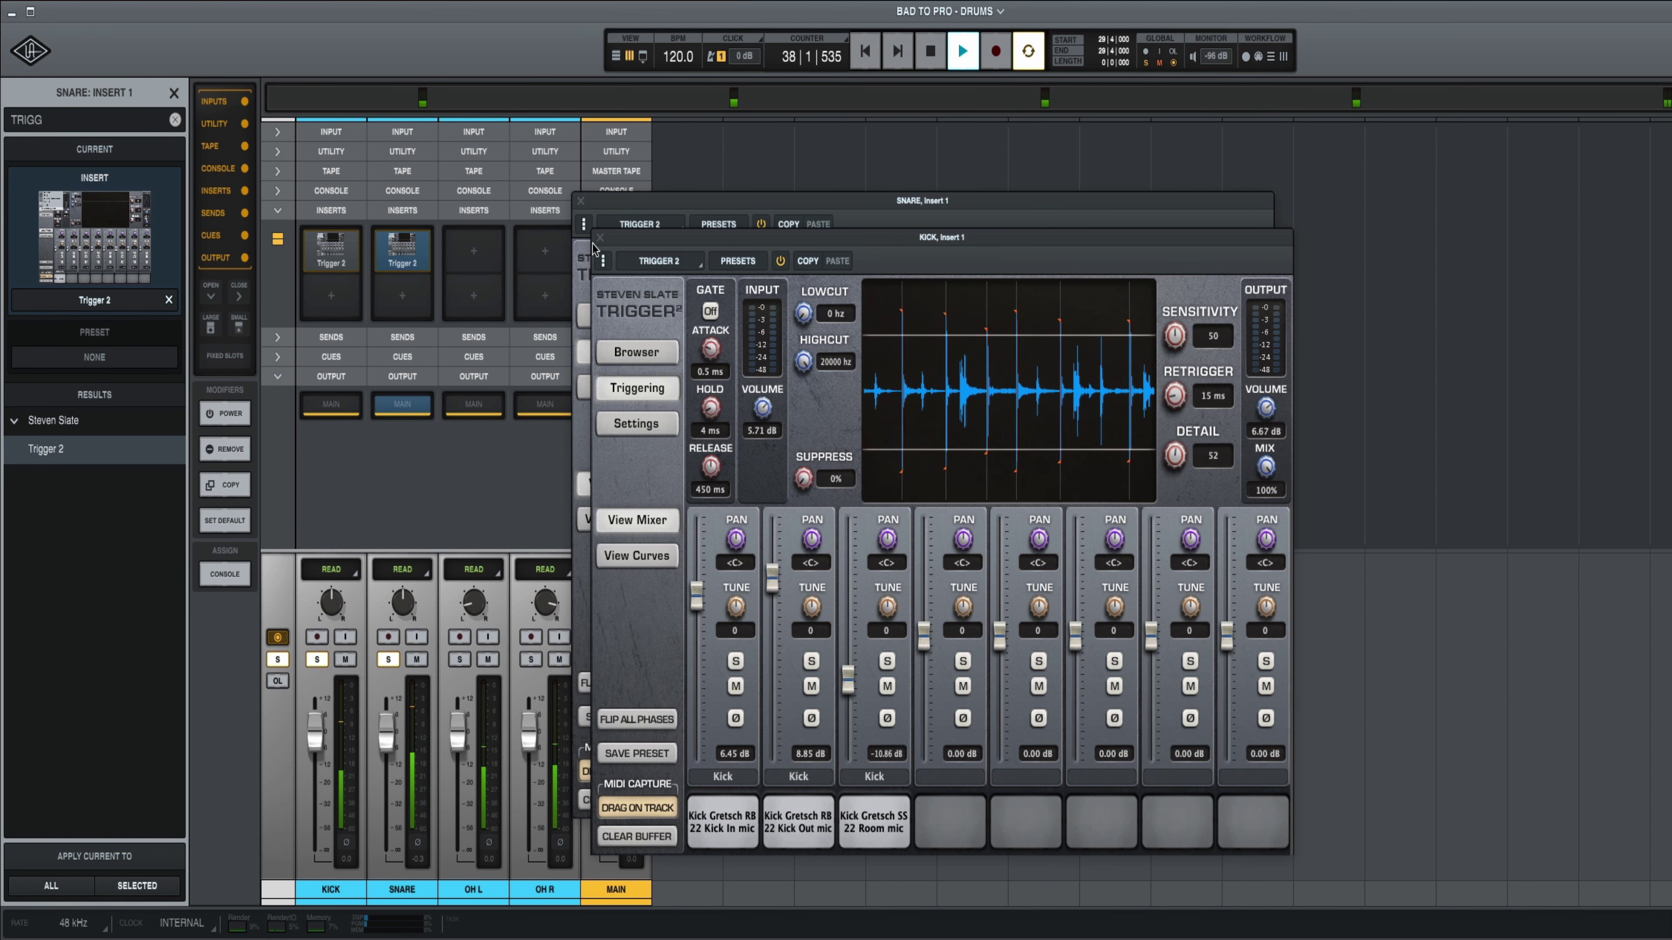
{"action": "left_click", "coordinate": [580, 201]}
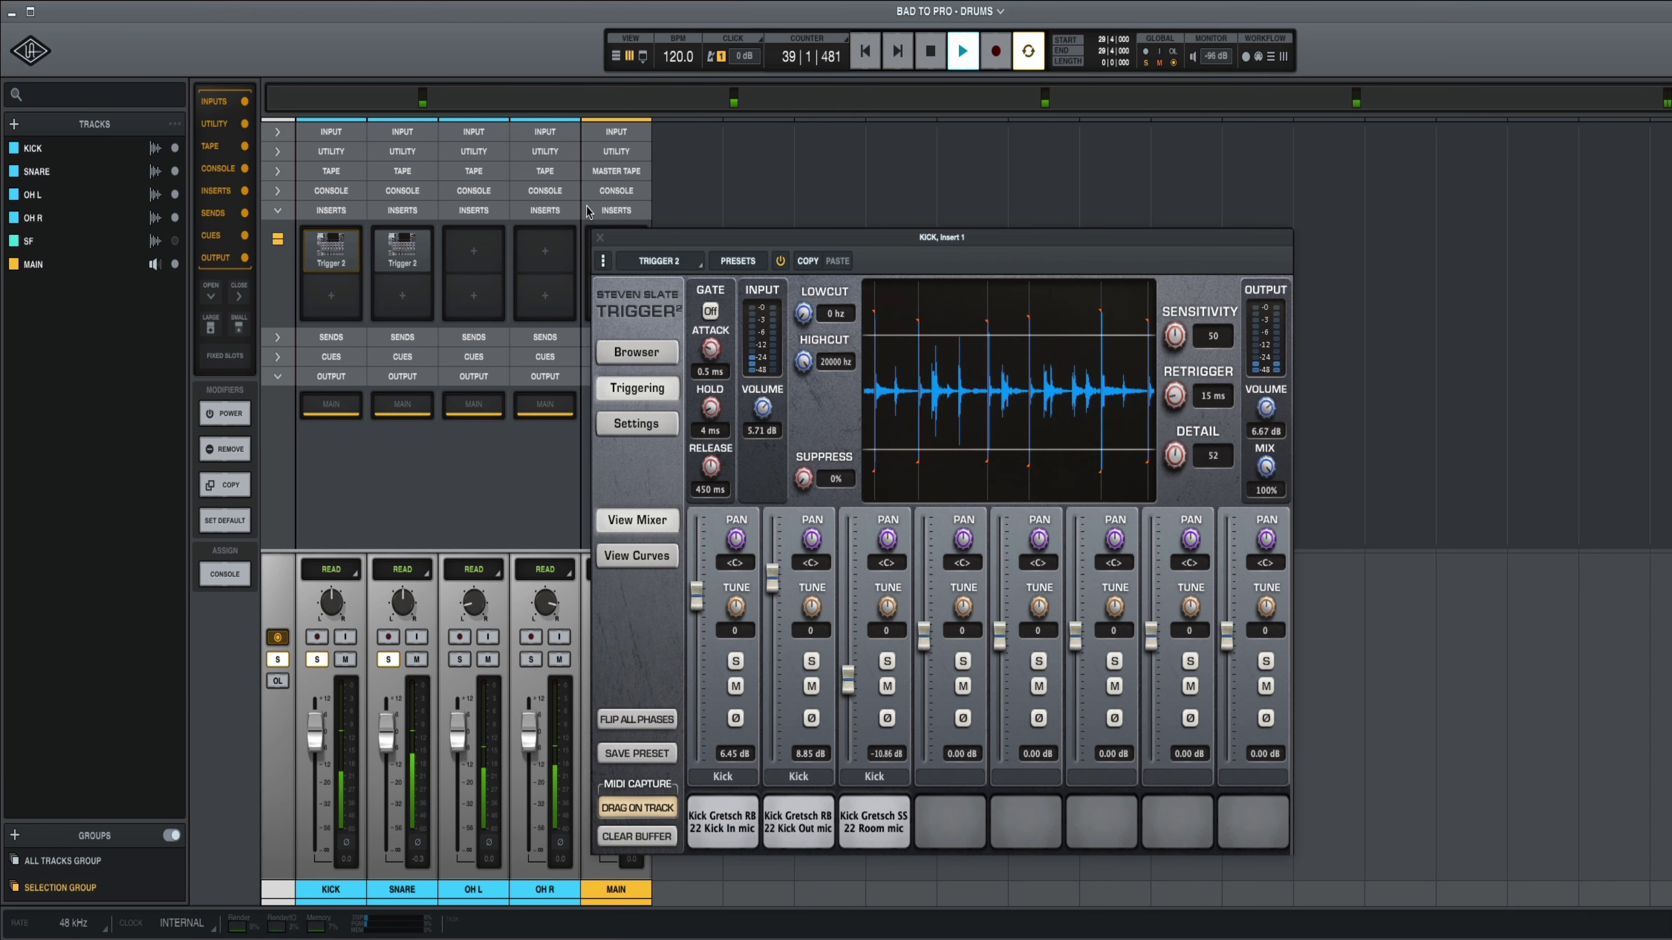
{"action": "left_click", "coordinate": [599, 238]}
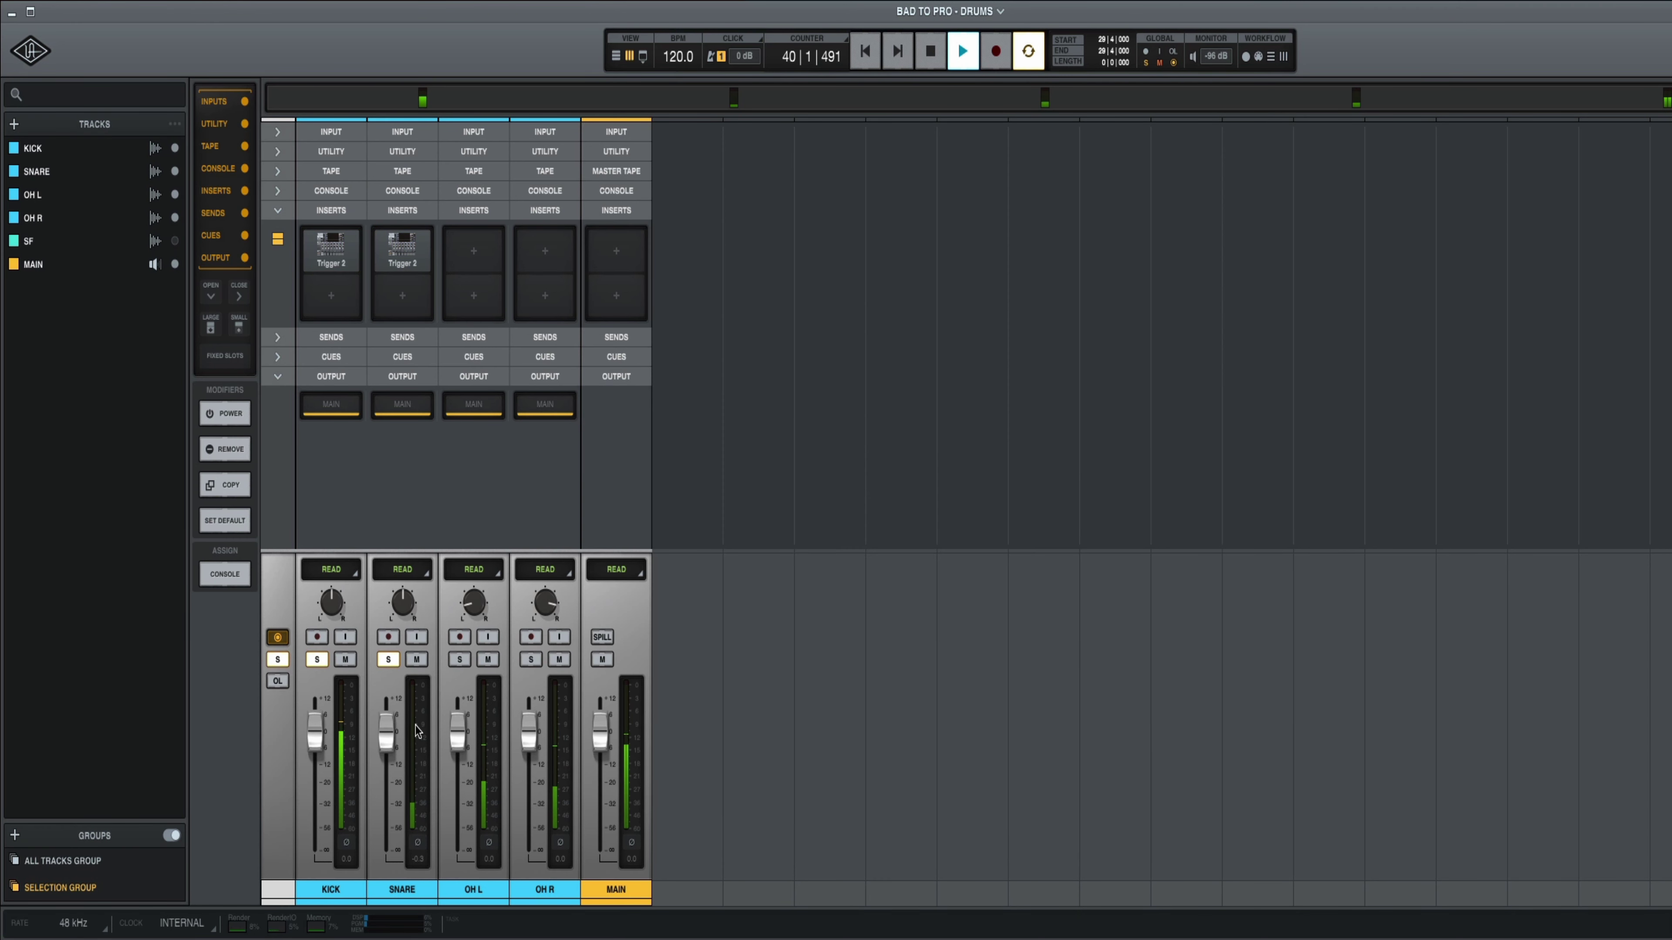
{"action": "key", "text": "space"}
Unsolo the snare and kick tracks and play the full drum mix
{"action": "left_click", "coordinate": [389, 659]}
{"action": "left_click", "coordinate": [317, 658]}
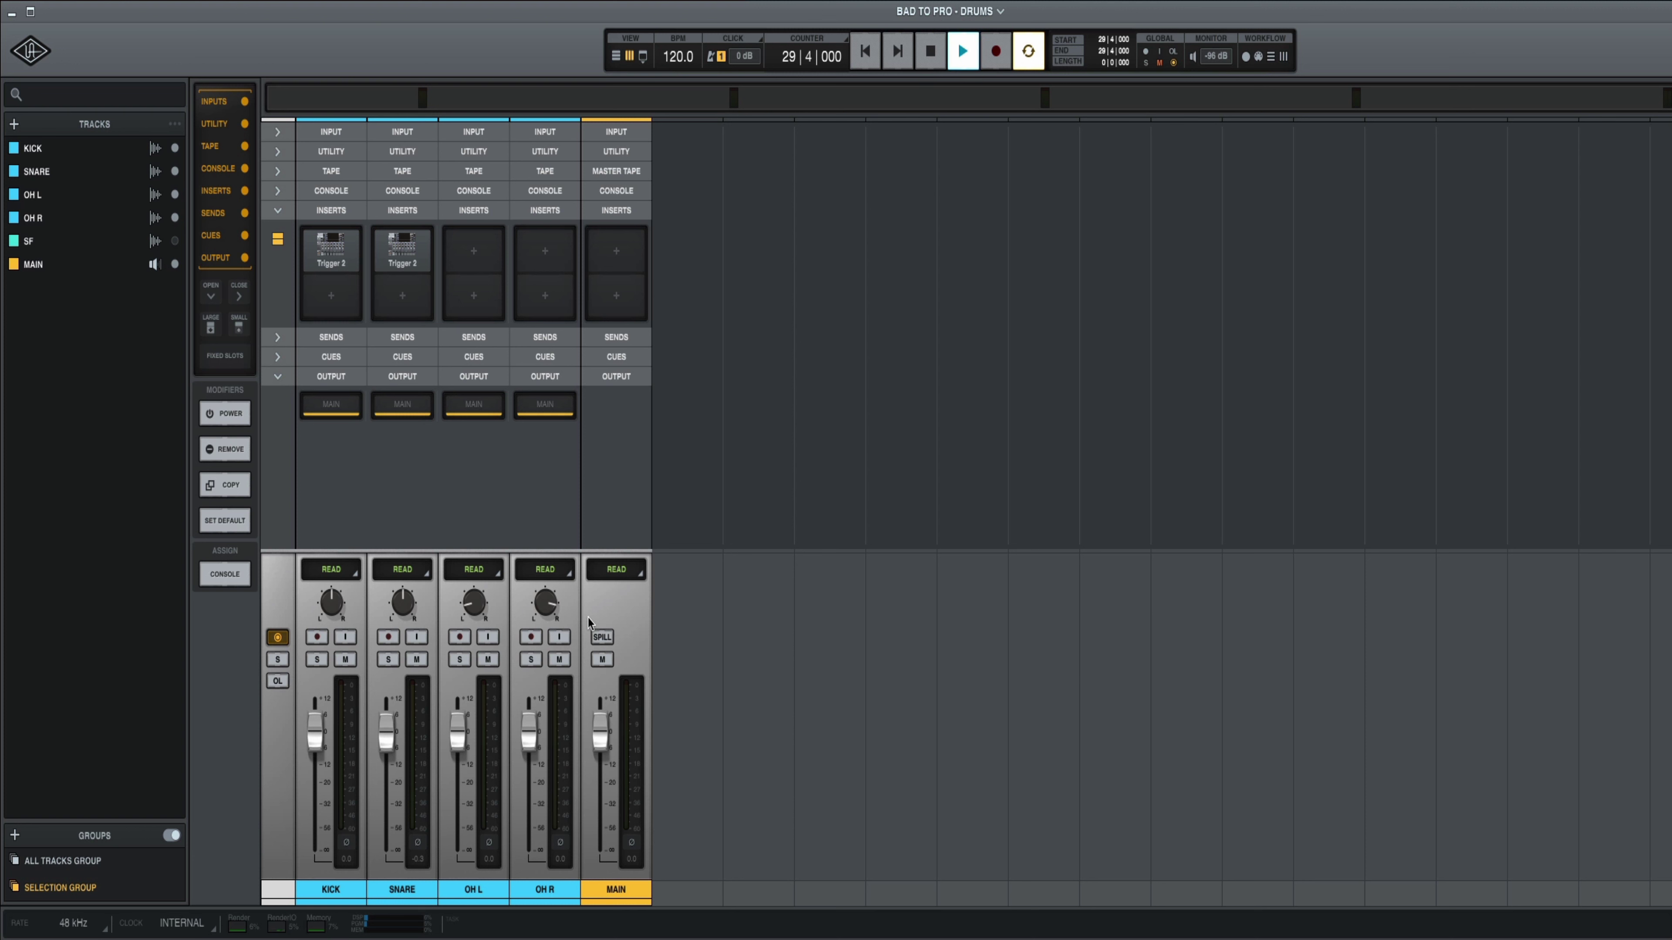
{"action": "key", "text": "space"}
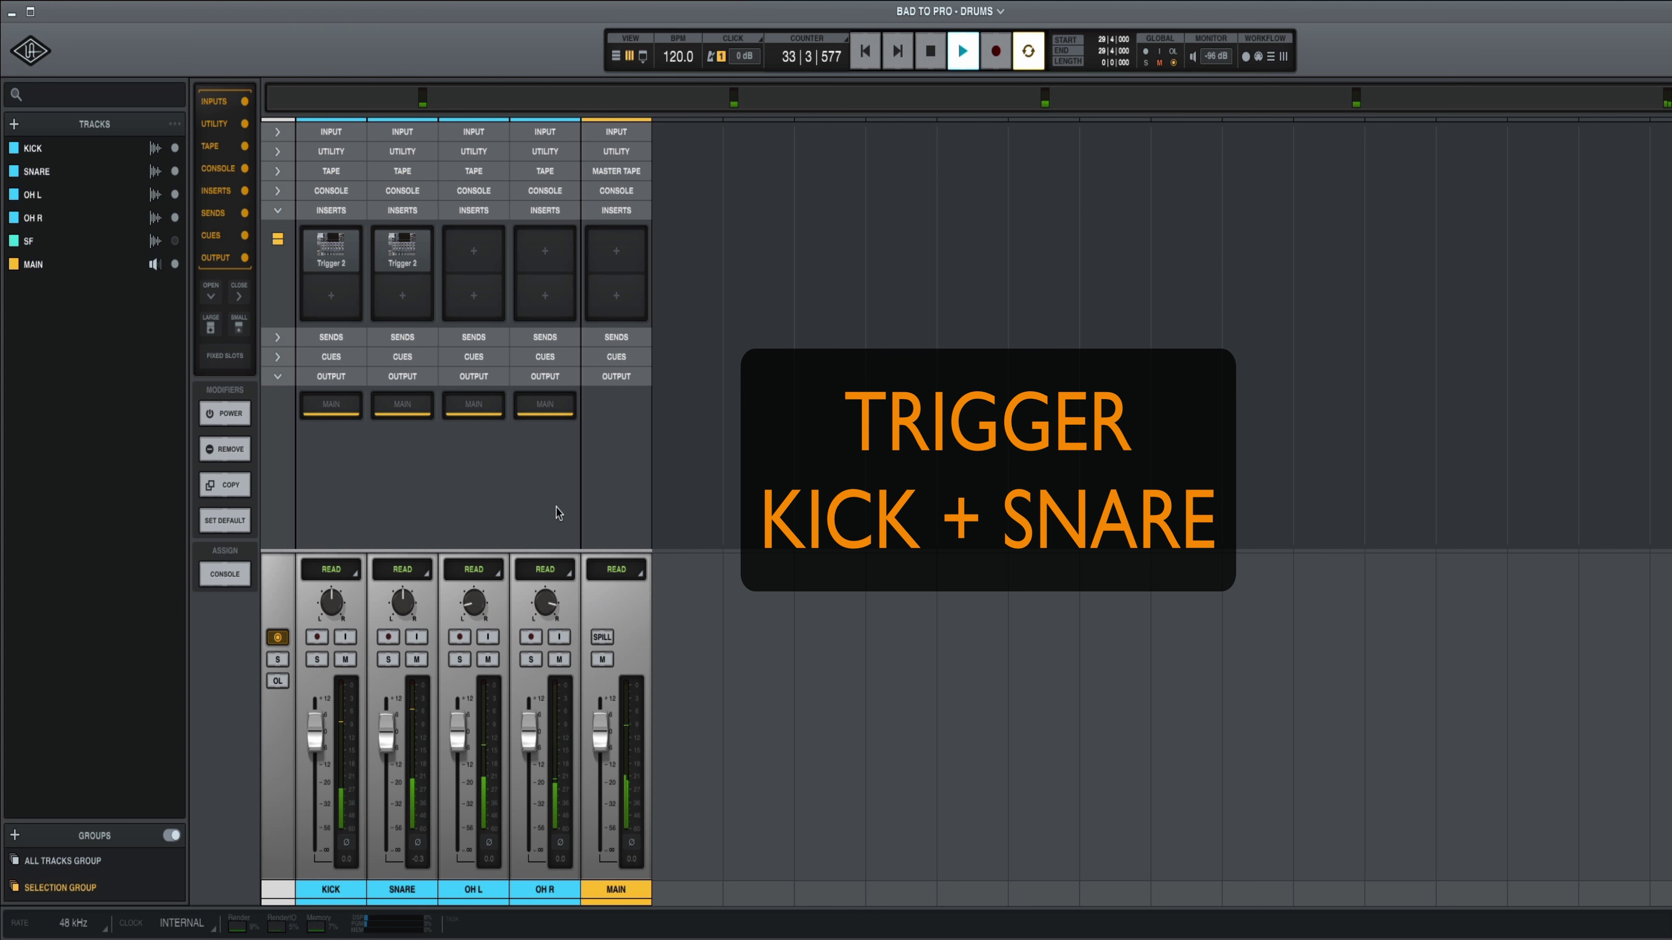
Lower the OH L fader to about -6 dB and the OH R fader to about -7 dB, and check the drum balance
{"action": "key", "text": "space"}
{"action": "left_click_drag", "start_coordinate": [462, 746], "coordinate": [534, 764]}
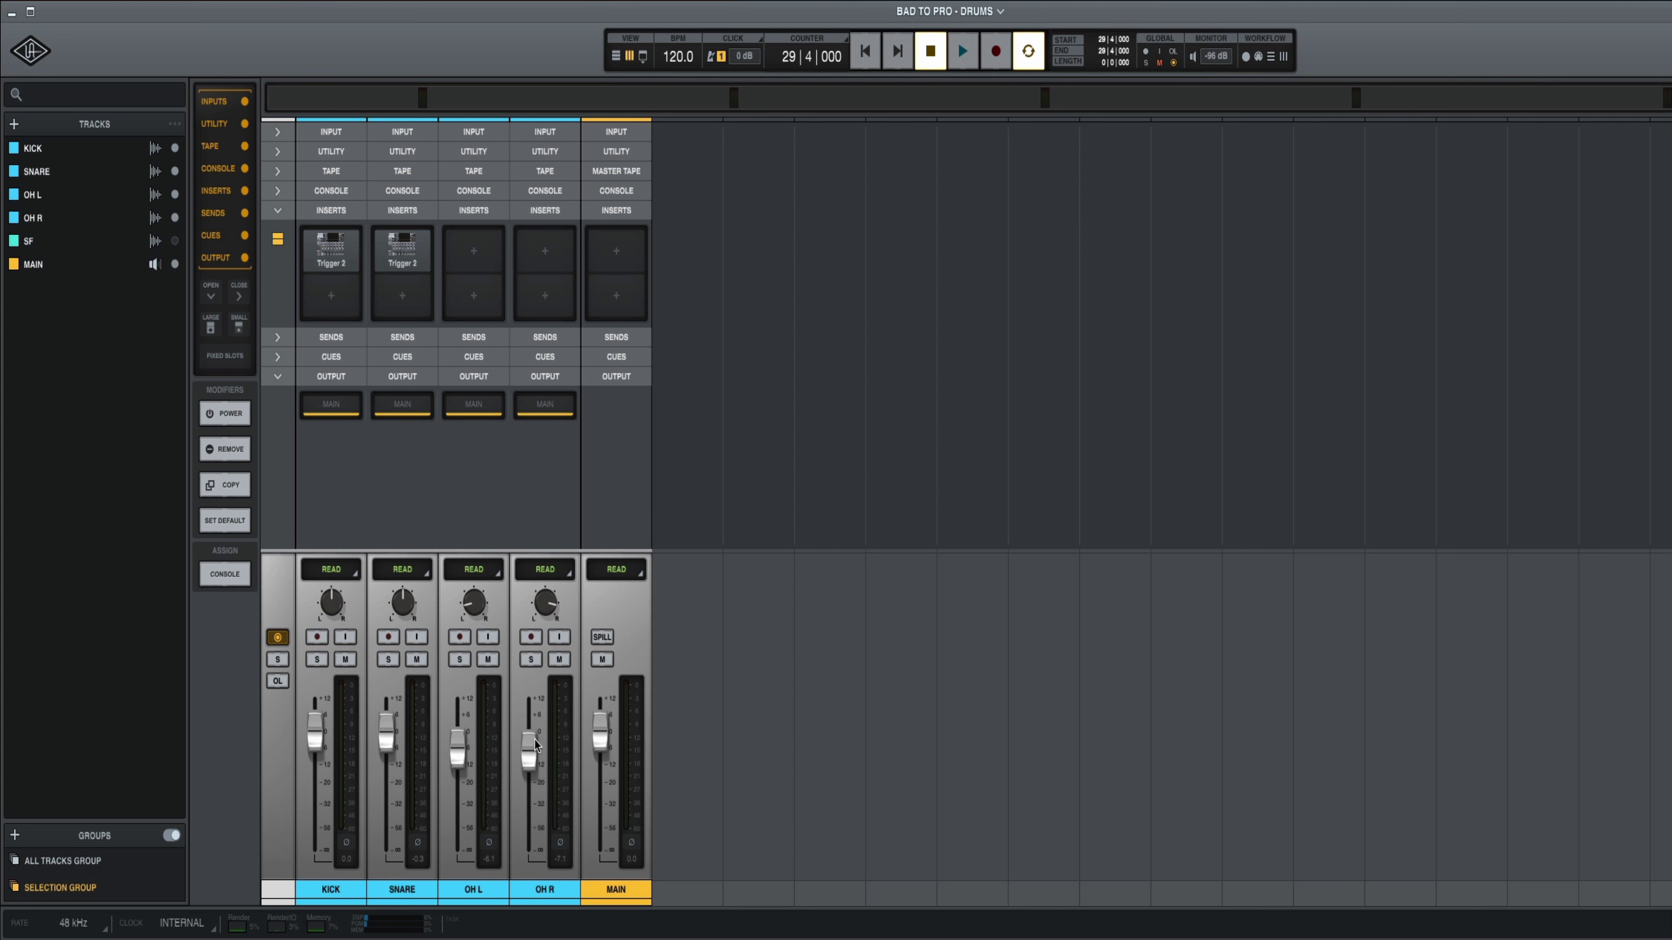
{"action": "key", "text": "space"}
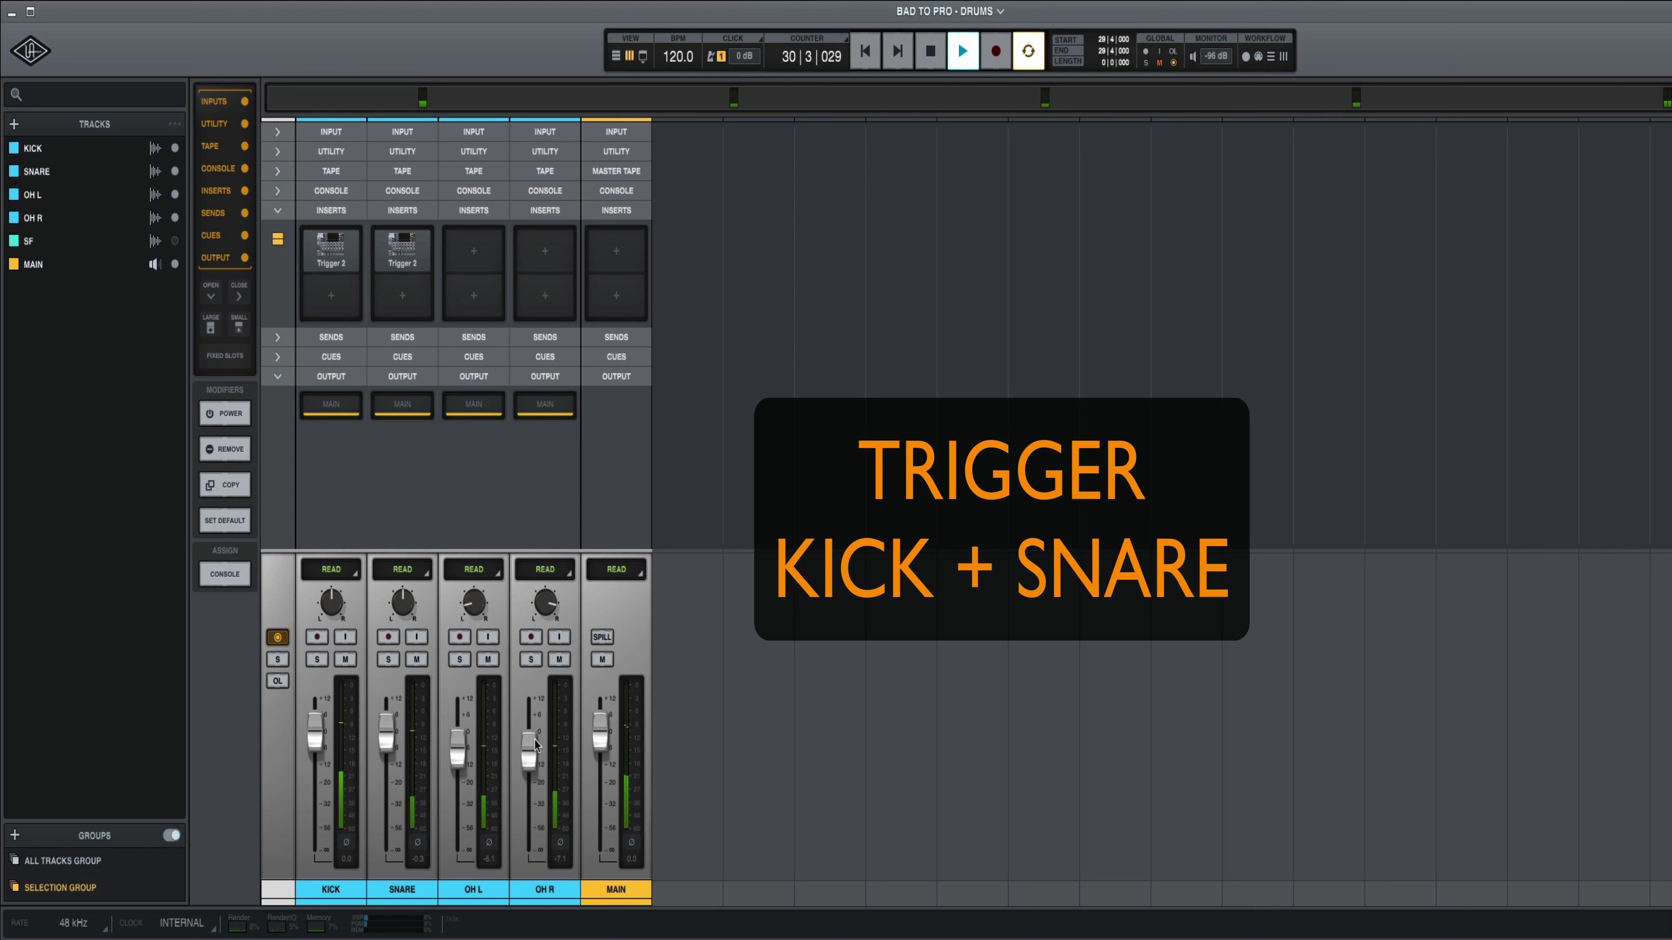
{"action": "key", "text": "space"}
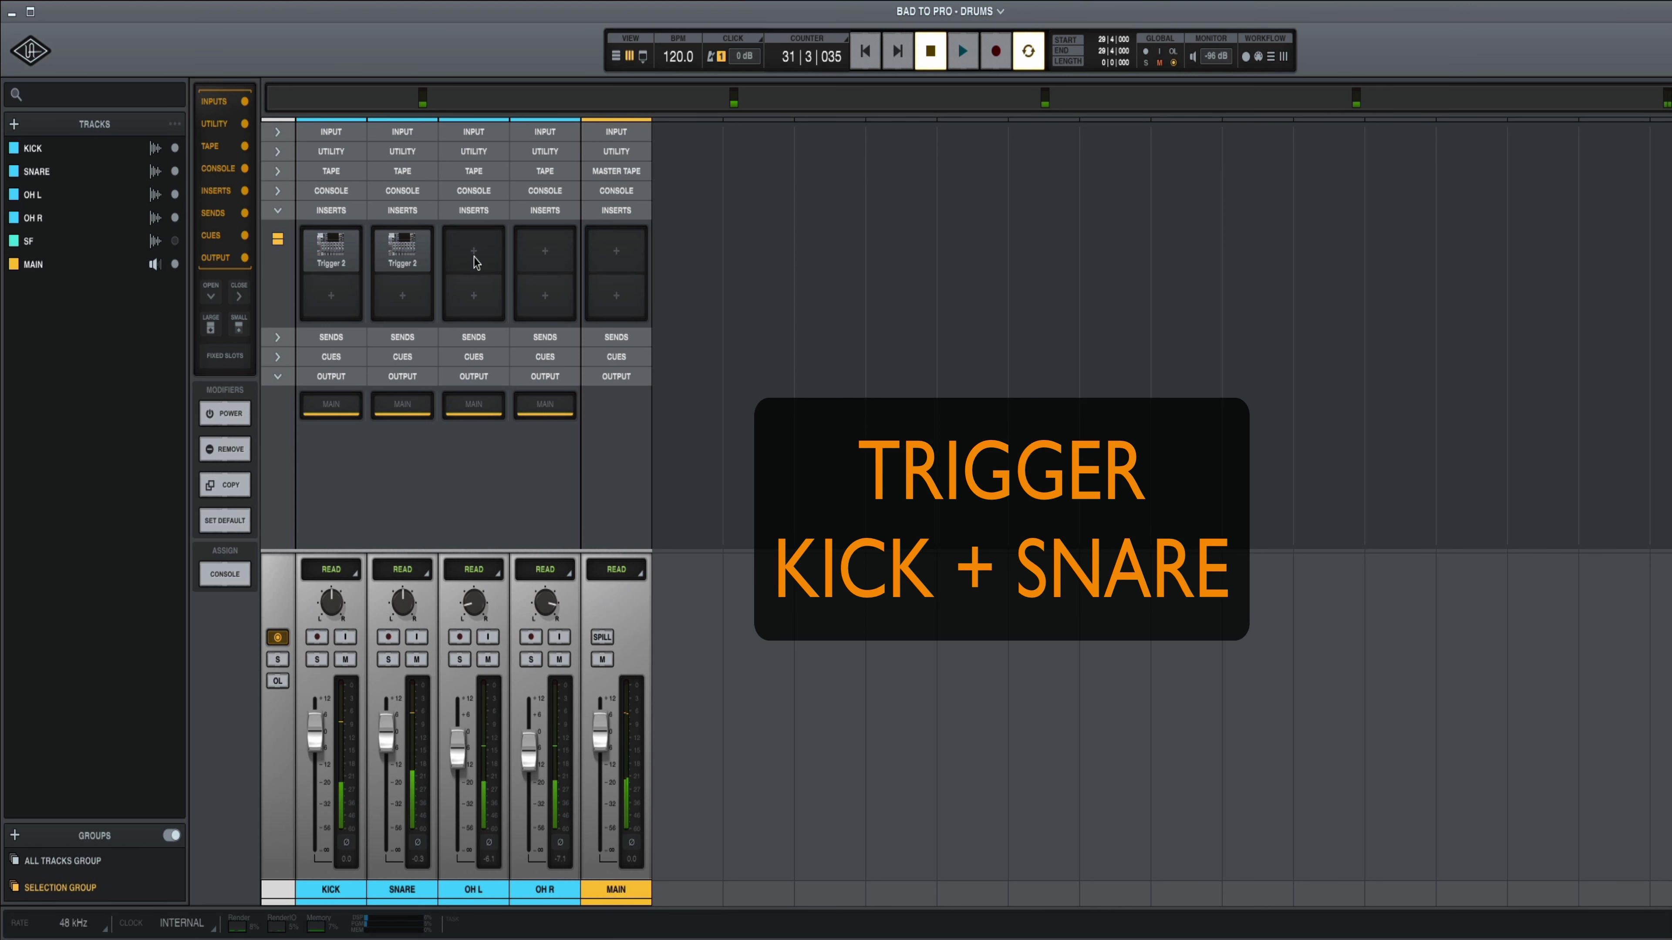
Insert Slate Digital's Inf EQ in the OH L track's first insert slot and move its window clear of the channels
{"action": "left_click", "coordinate": [472, 252]}
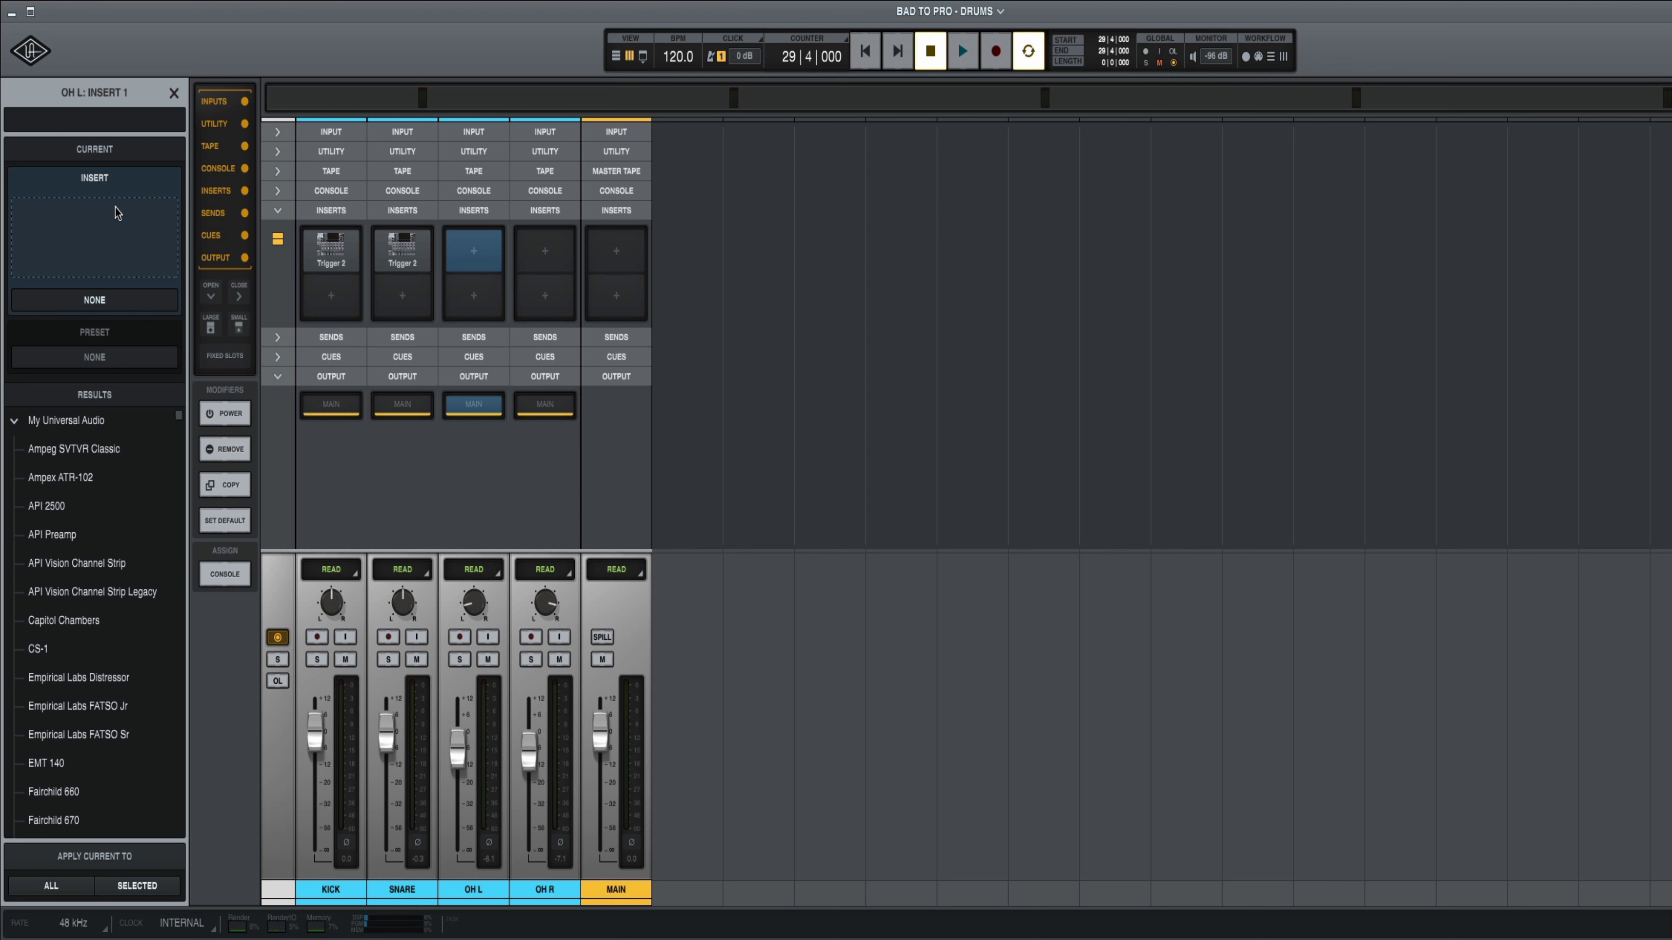
{"action": "type", "text": "SLATE"}
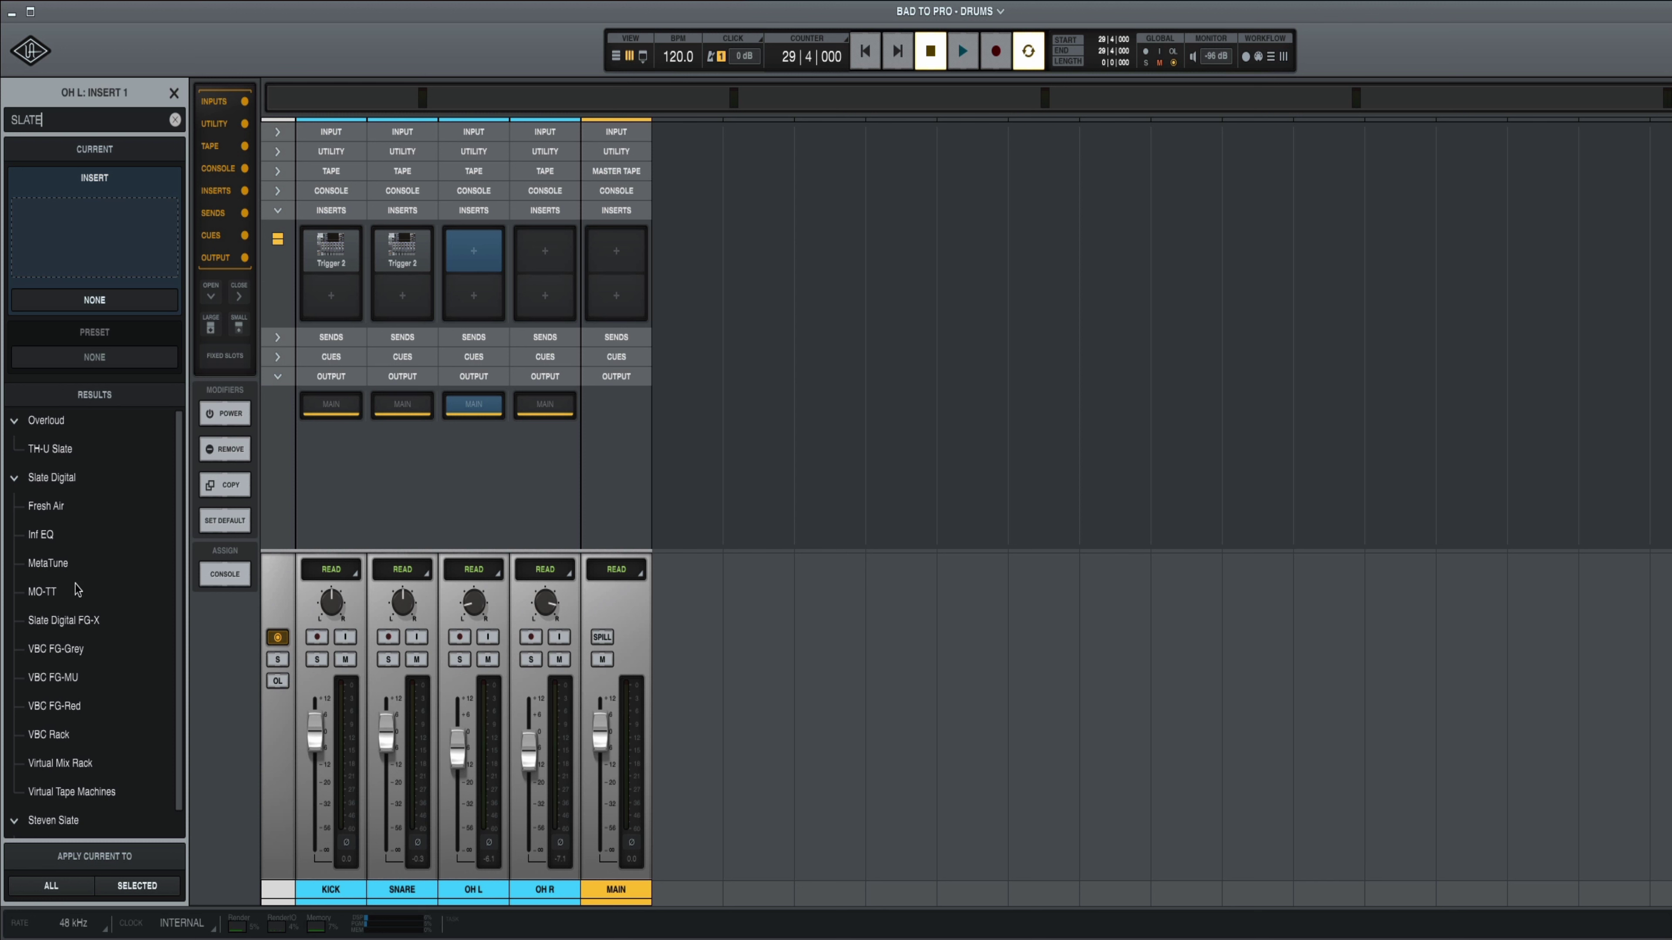
{"action": "double_click", "coordinate": [41, 535]}
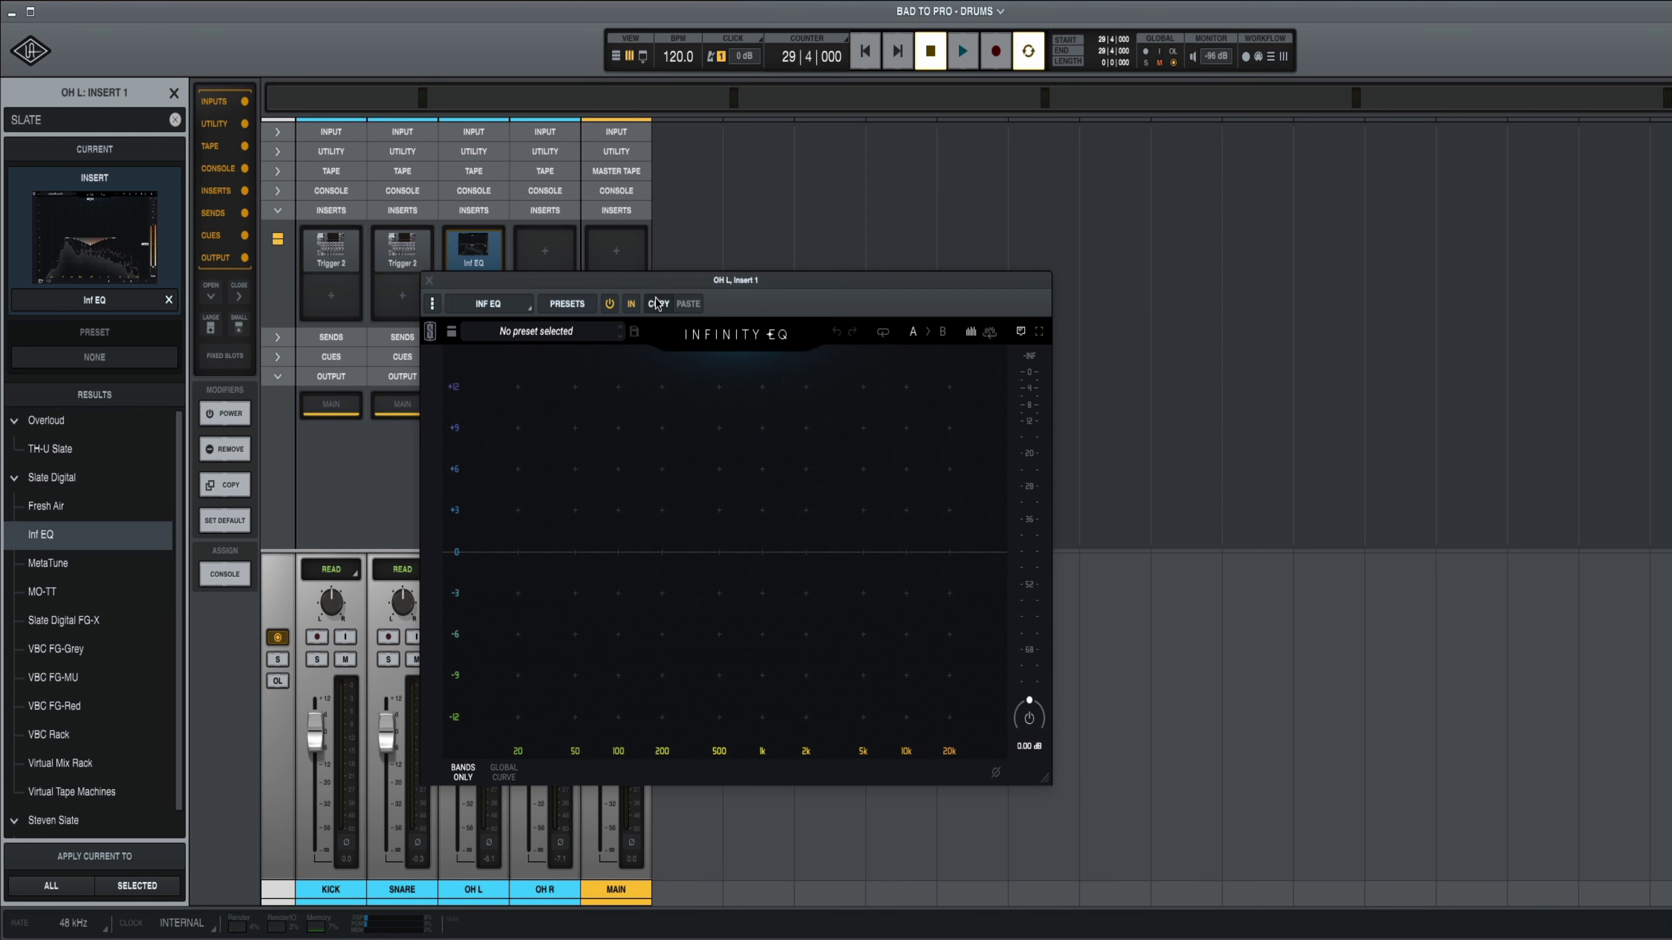
{"action": "left_click_drag", "start_coordinate": [659, 281], "coordinate": [866, 239]}
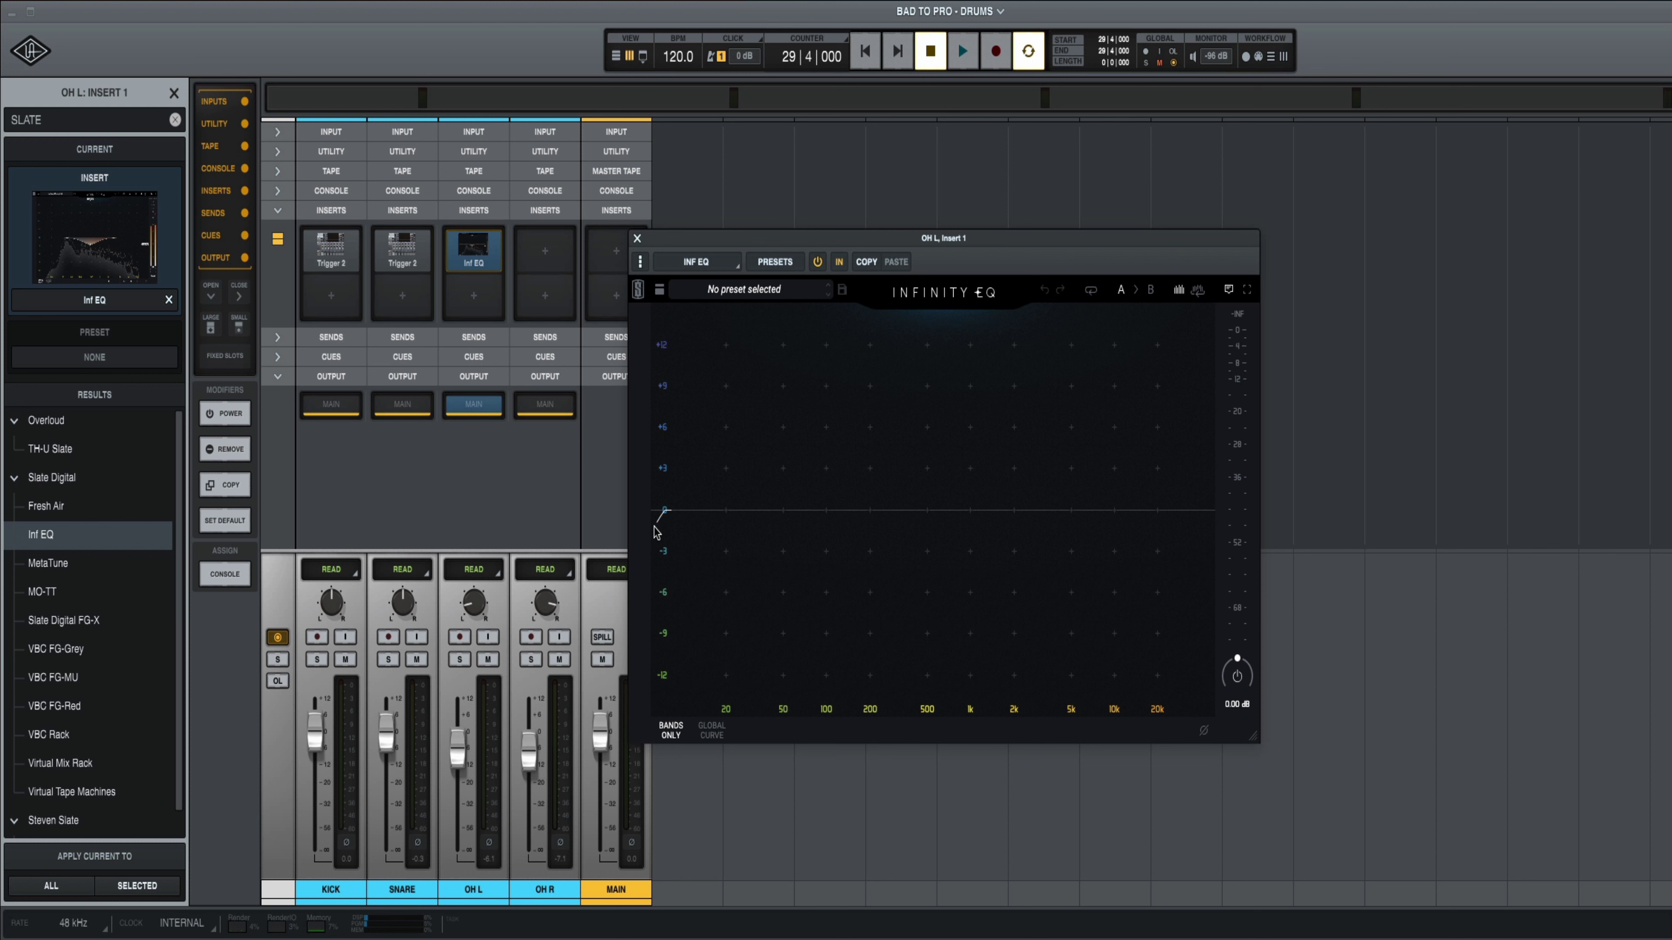
Add a high-pass filter in the OH L Infinity EQ and raise its frequency to 124 Hz while the drums play
{"action": "left_click_drag", "start_coordinate": [680, 525], "coordinate": [792, 569]}
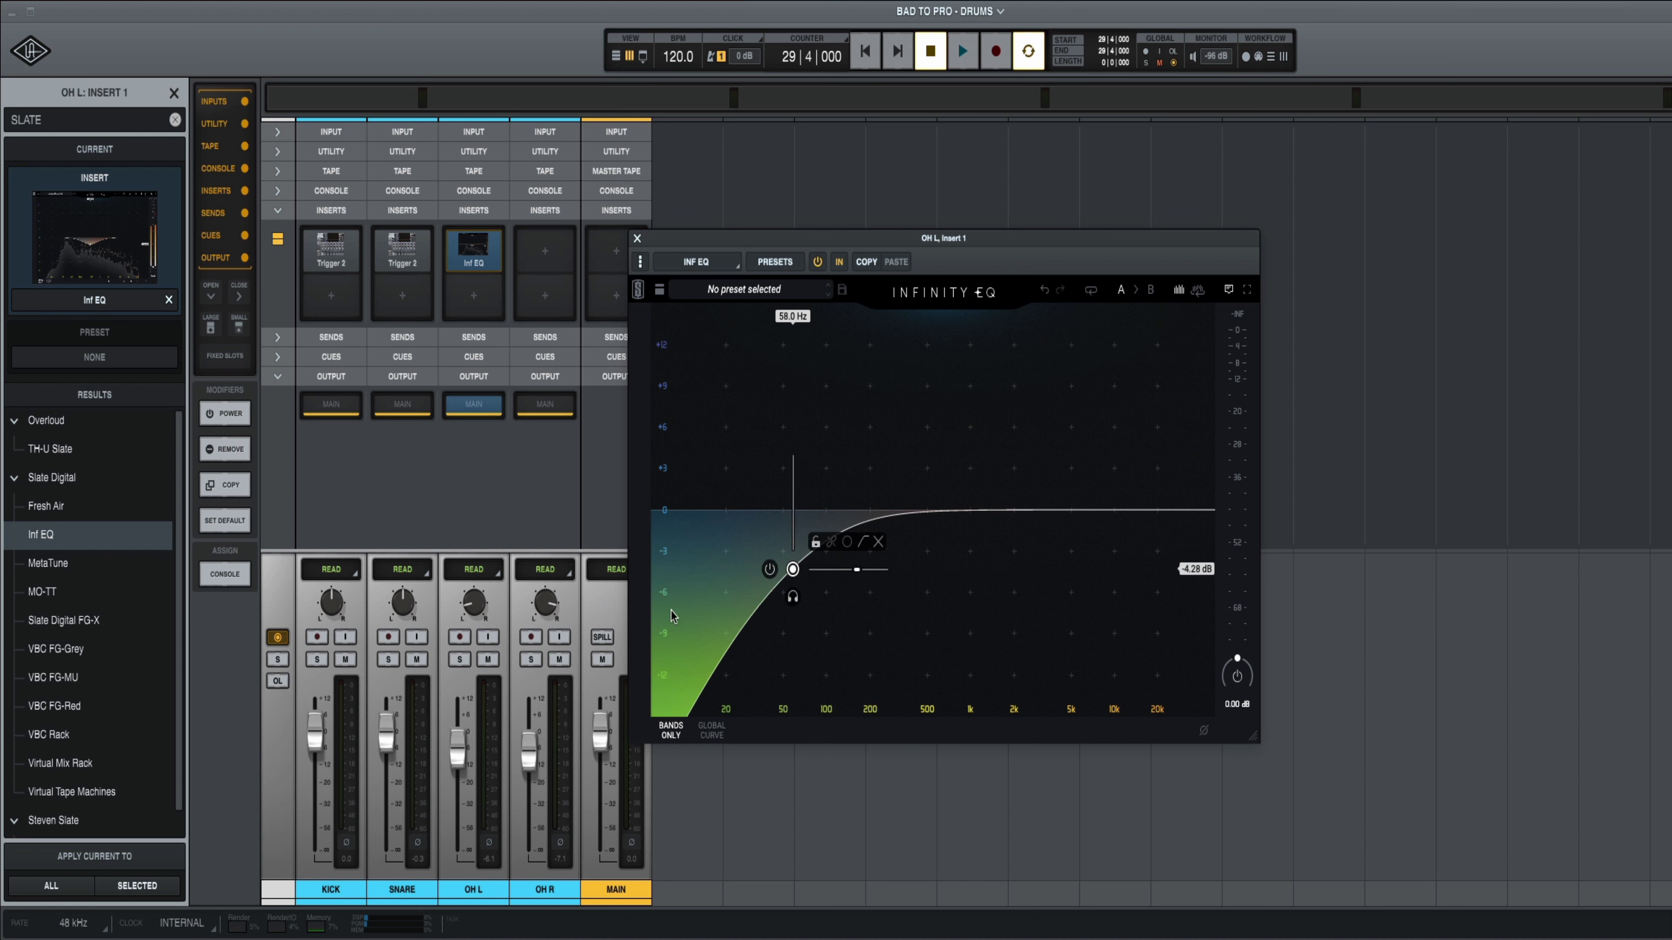
{"action": "key", "text": "space"}
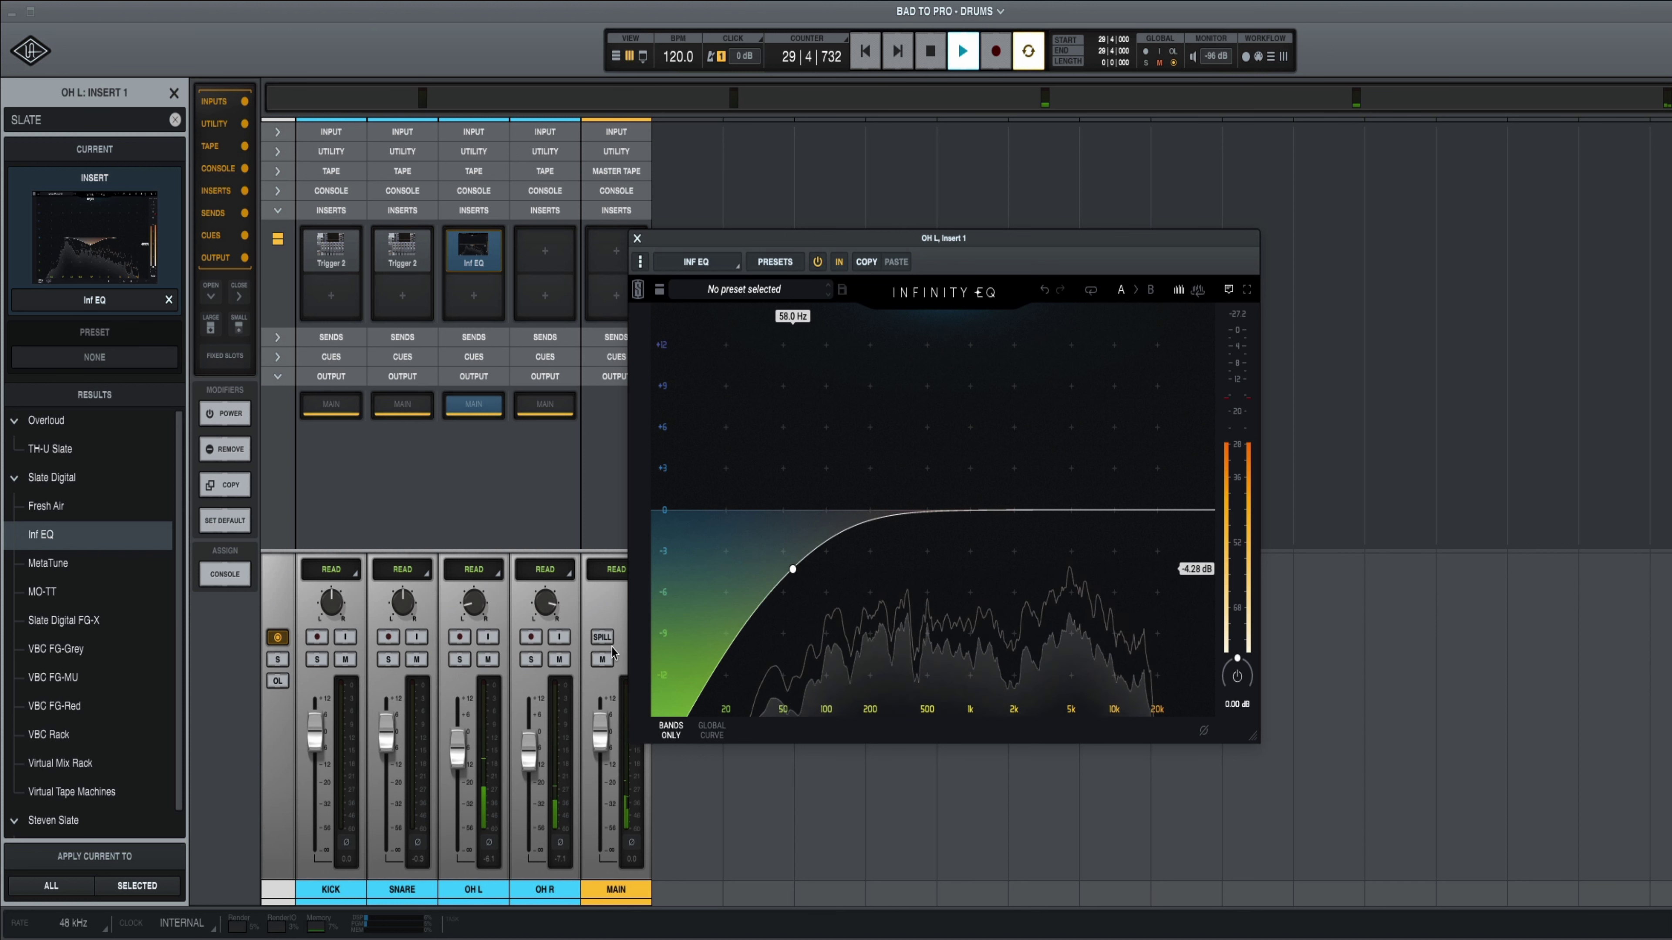
{"action": "mouse_move", "coordinate": [792, 569]}
{"action": "left_click_drag", "start_coordinate": [792, 569], "coordinate": [840, 567]}
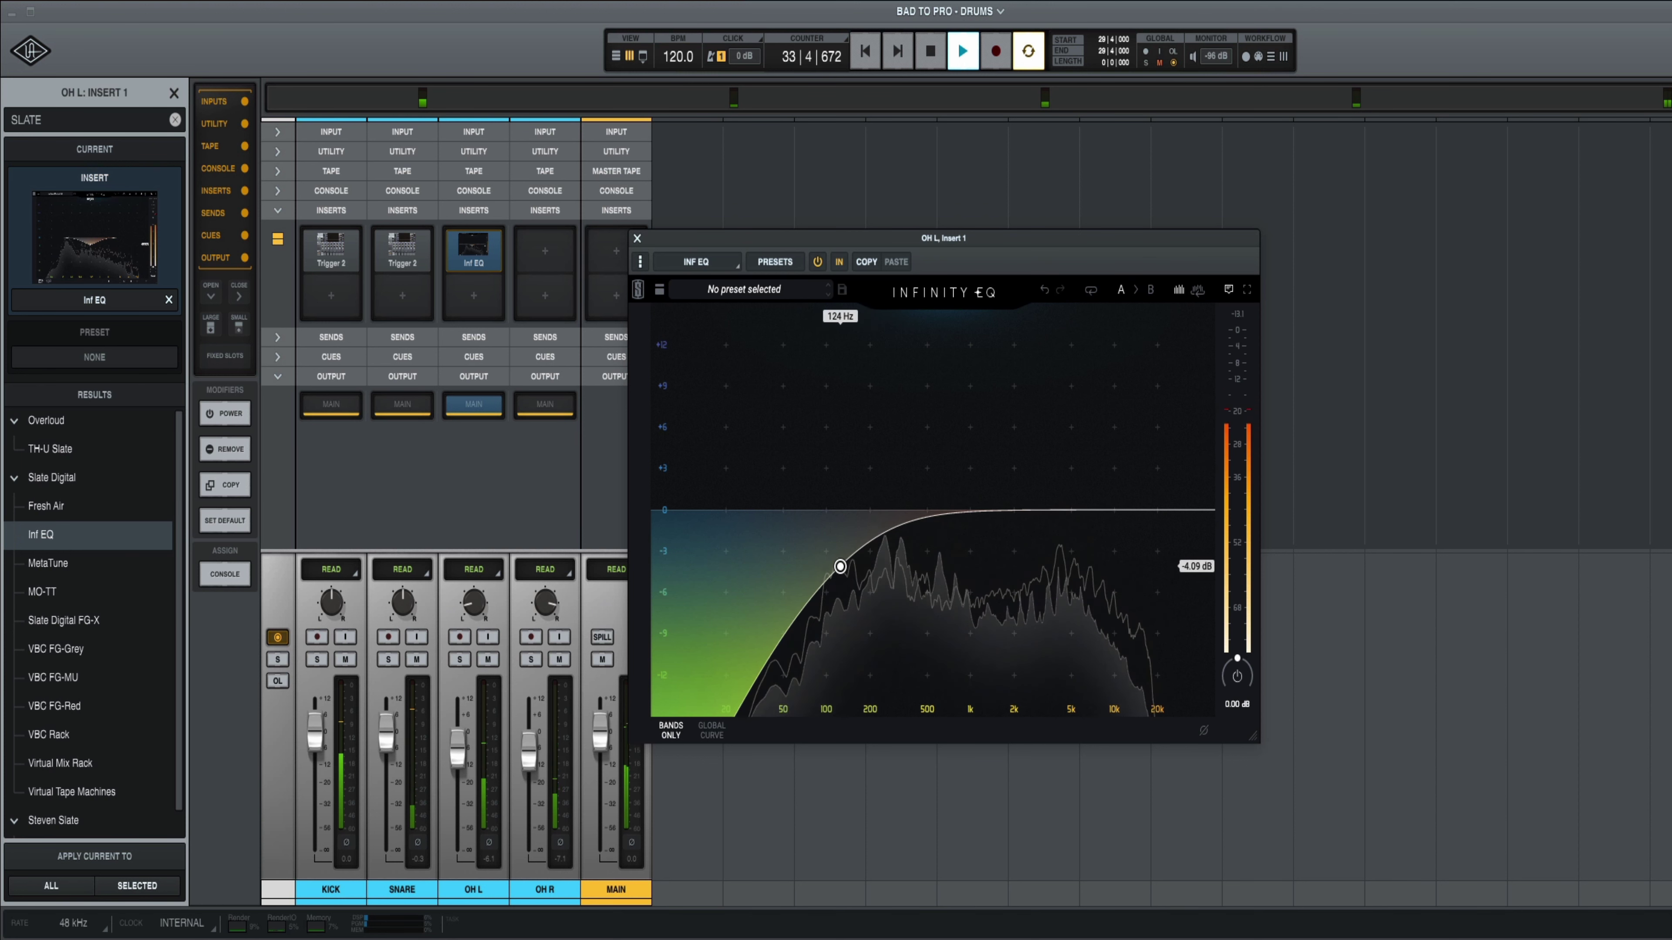
Copy the OH L Infinity EQ to the OH R track's first insert slot, and close the copy's window after moving it aside
{"action": "mouse_move", "coordinate": [481, 255]}
{"action": "left_click_drag", "start_coordinate": [476, 252], "coordinate": [536, 253]}
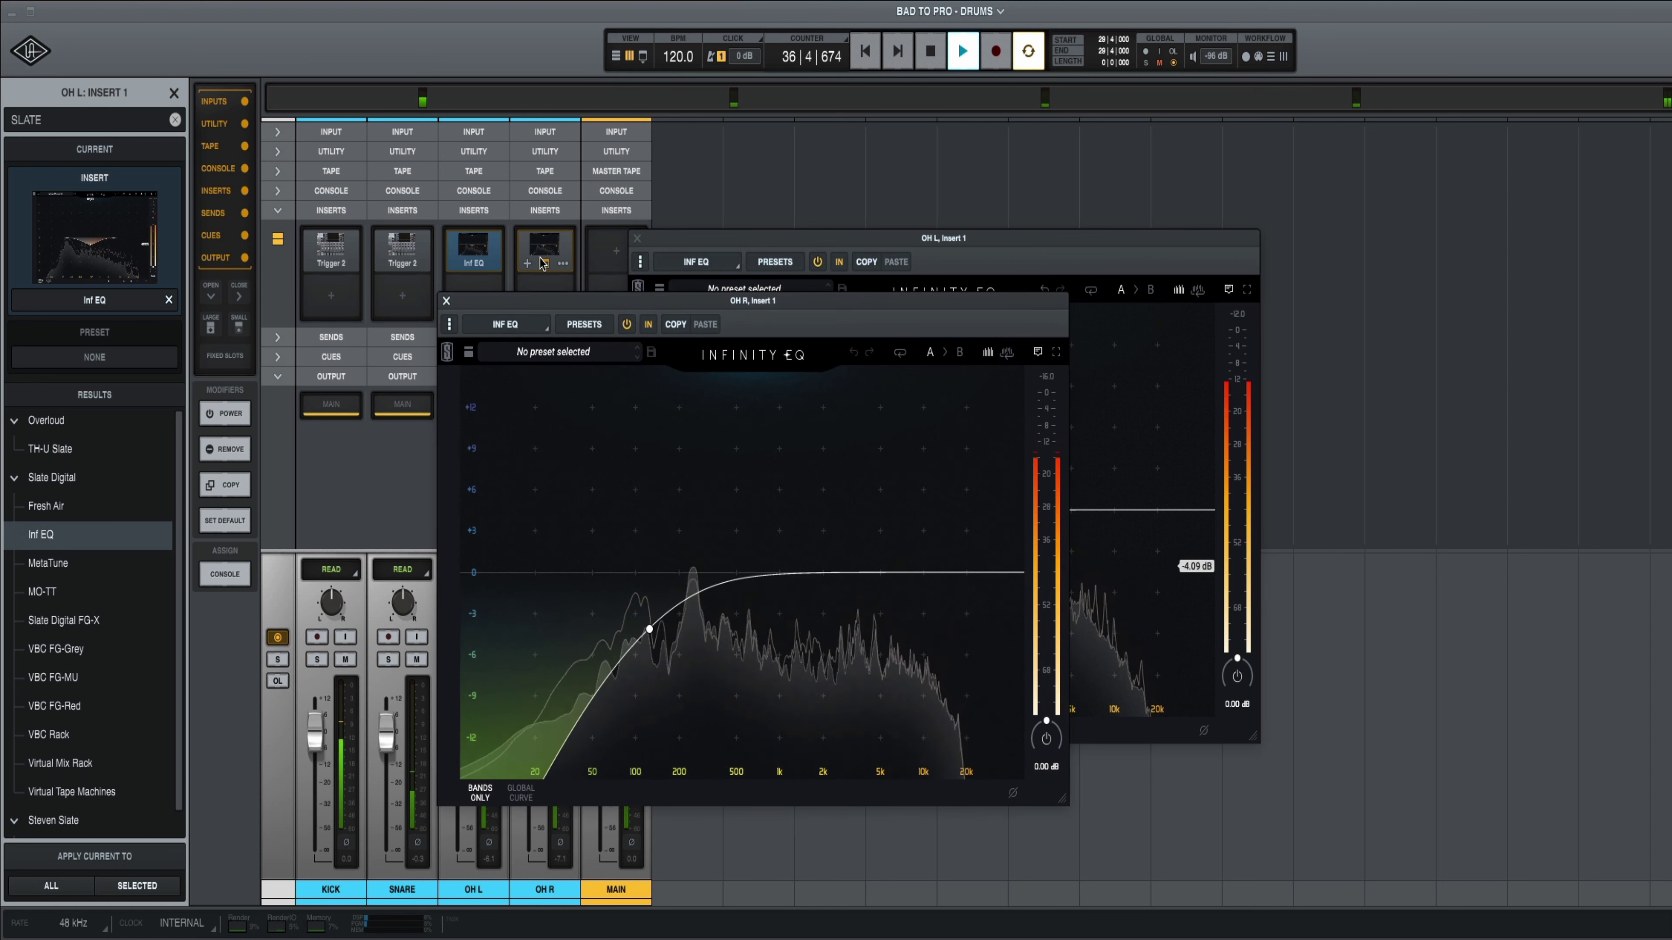
{"action": "left_click_drag", "start_coordinate": [678, 293], "coordinate": [1024, 292]}
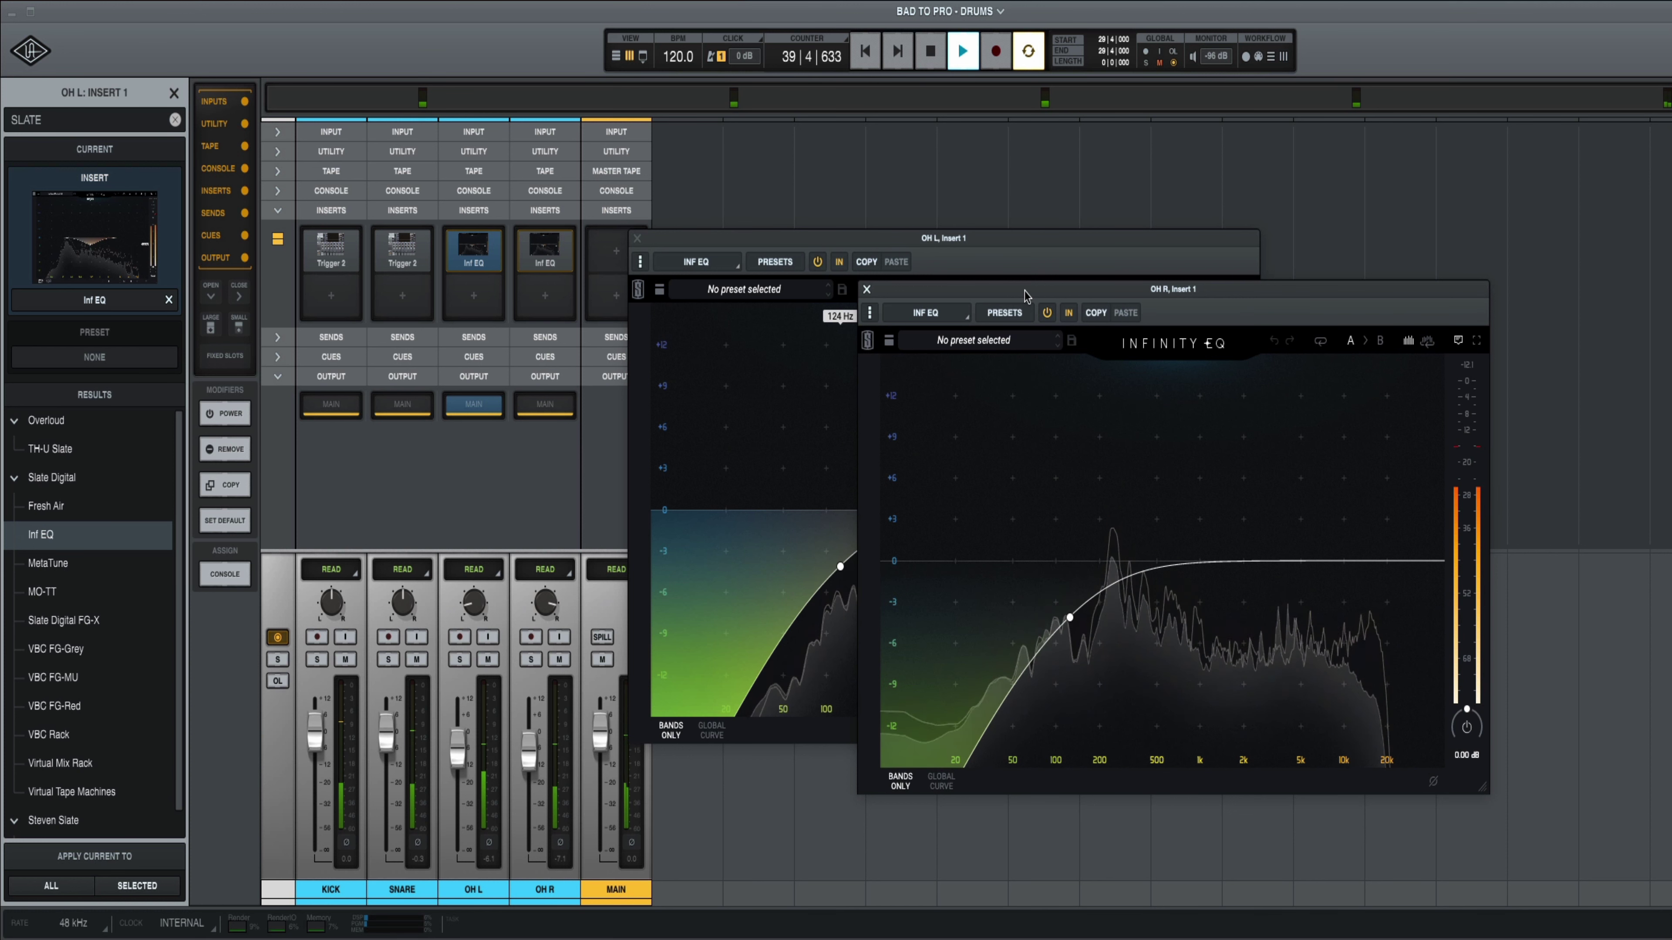
{"action": "left_click", "coordinate": [864, 290]}
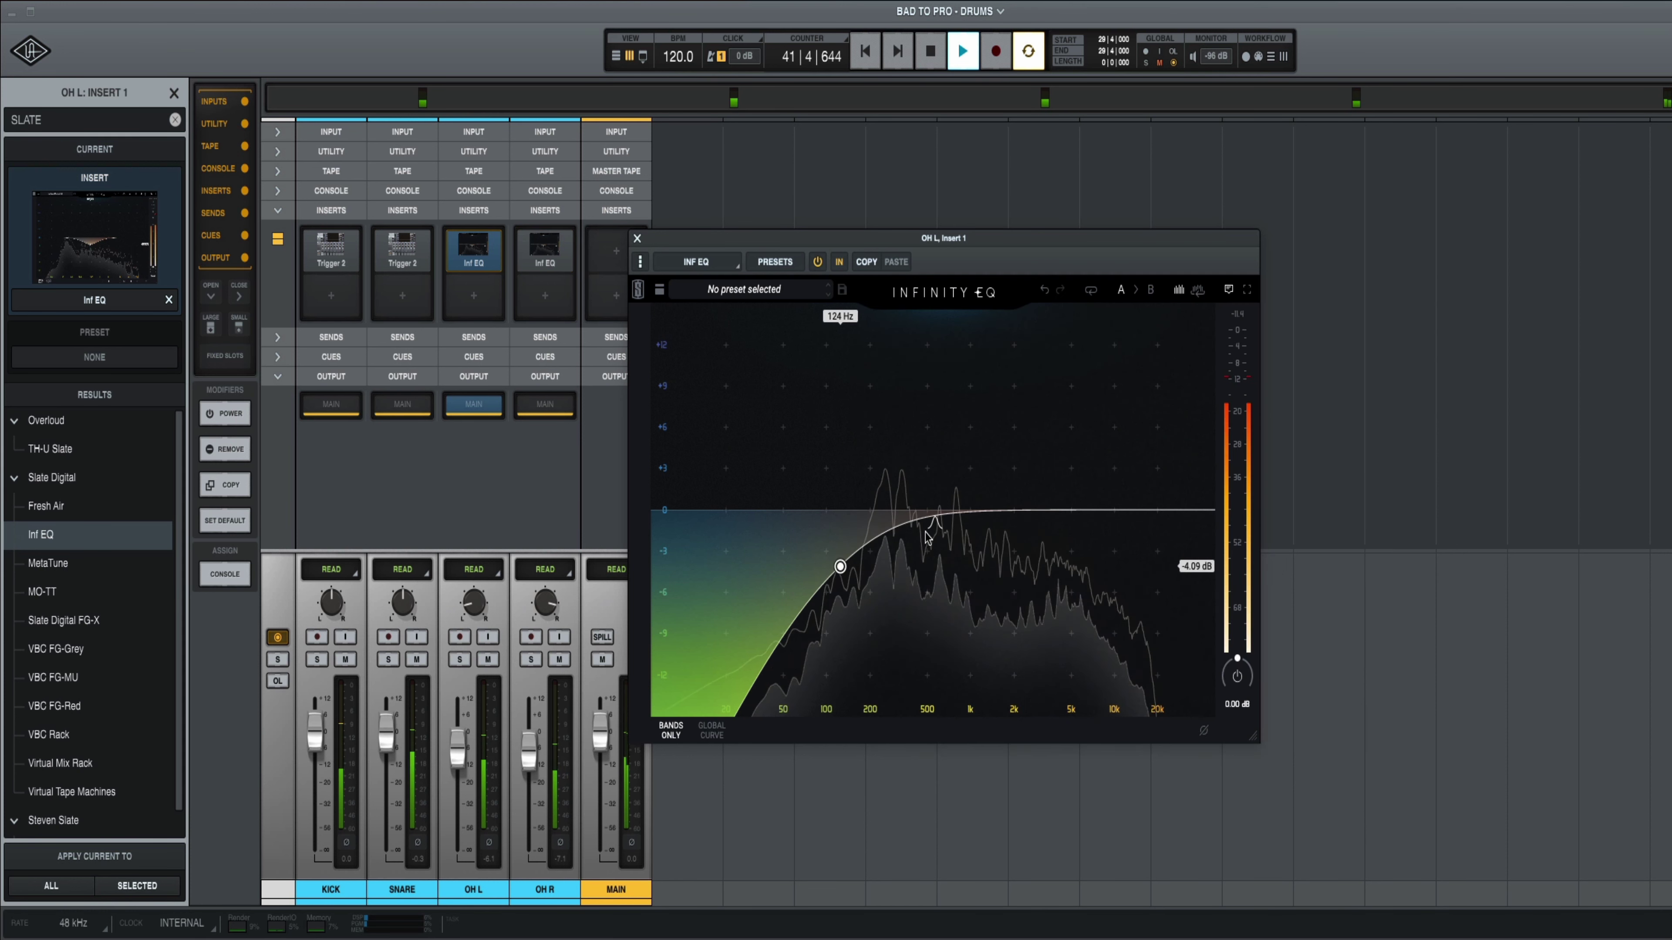
Add a bell band in the OH L Infinity EQ that cuts 2.46 dB at 427 Hz, and briefly solo the band to audition it
{"action": "left_click", "coordinate": [968, 521]}
{"action": "left_click_drag", "start_coordinate": [969, 520], "coordinate": [942, 546]}
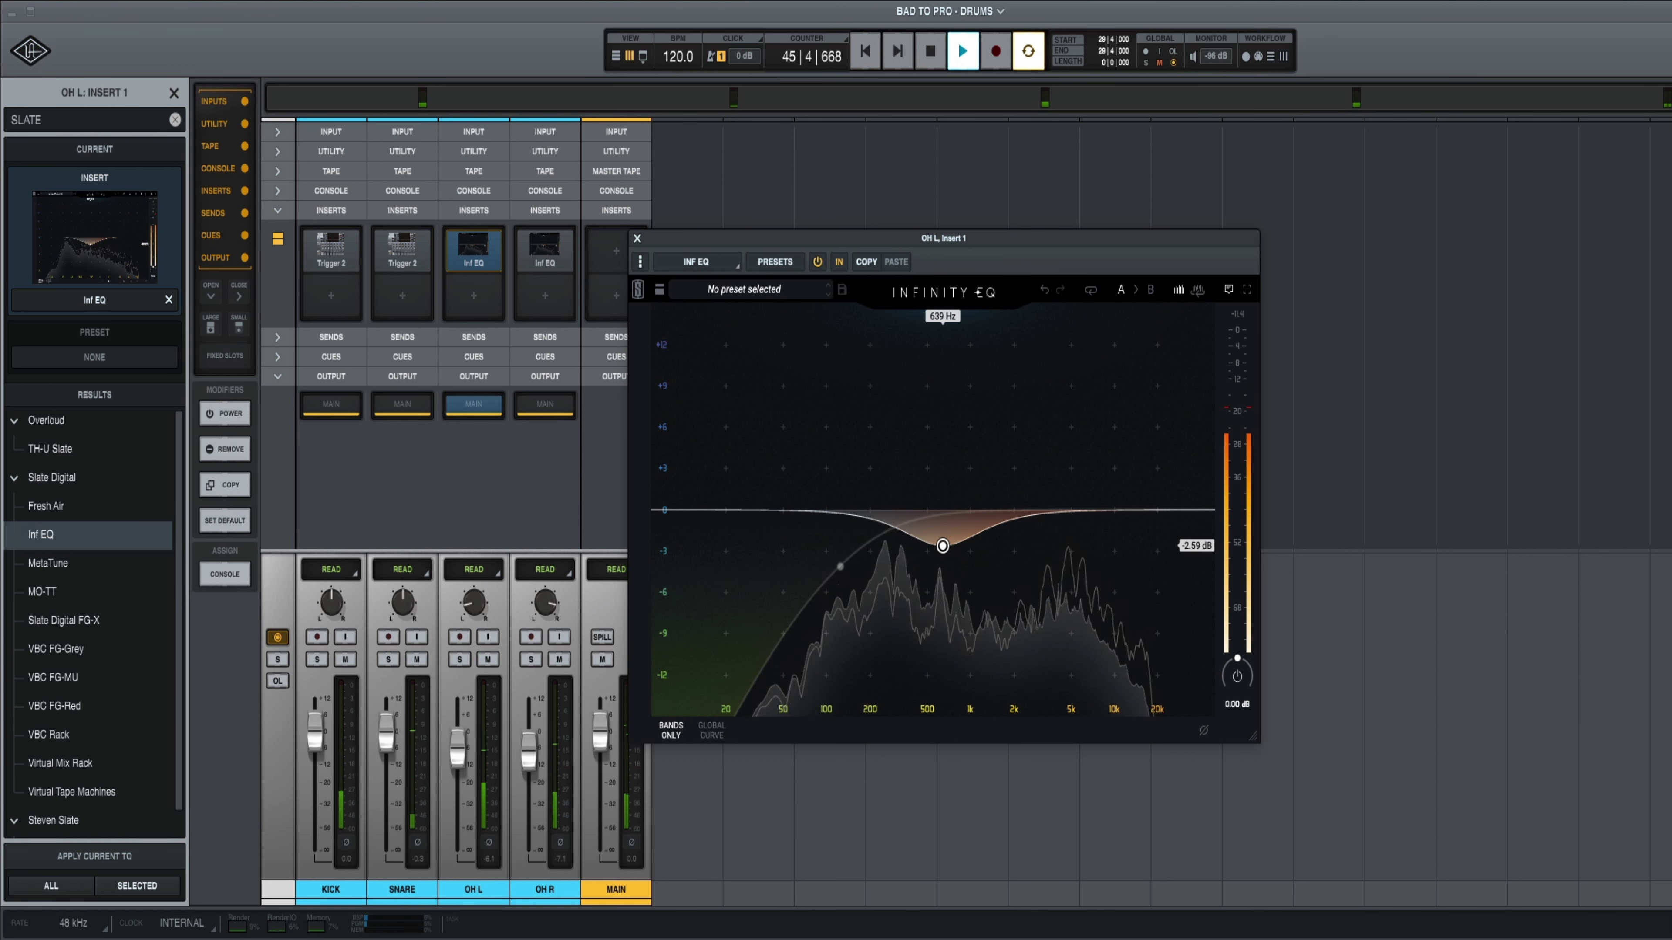
{"action": "left_click_drag", "start_coordinate": [943, 546], "coordinate": [918, 543]}
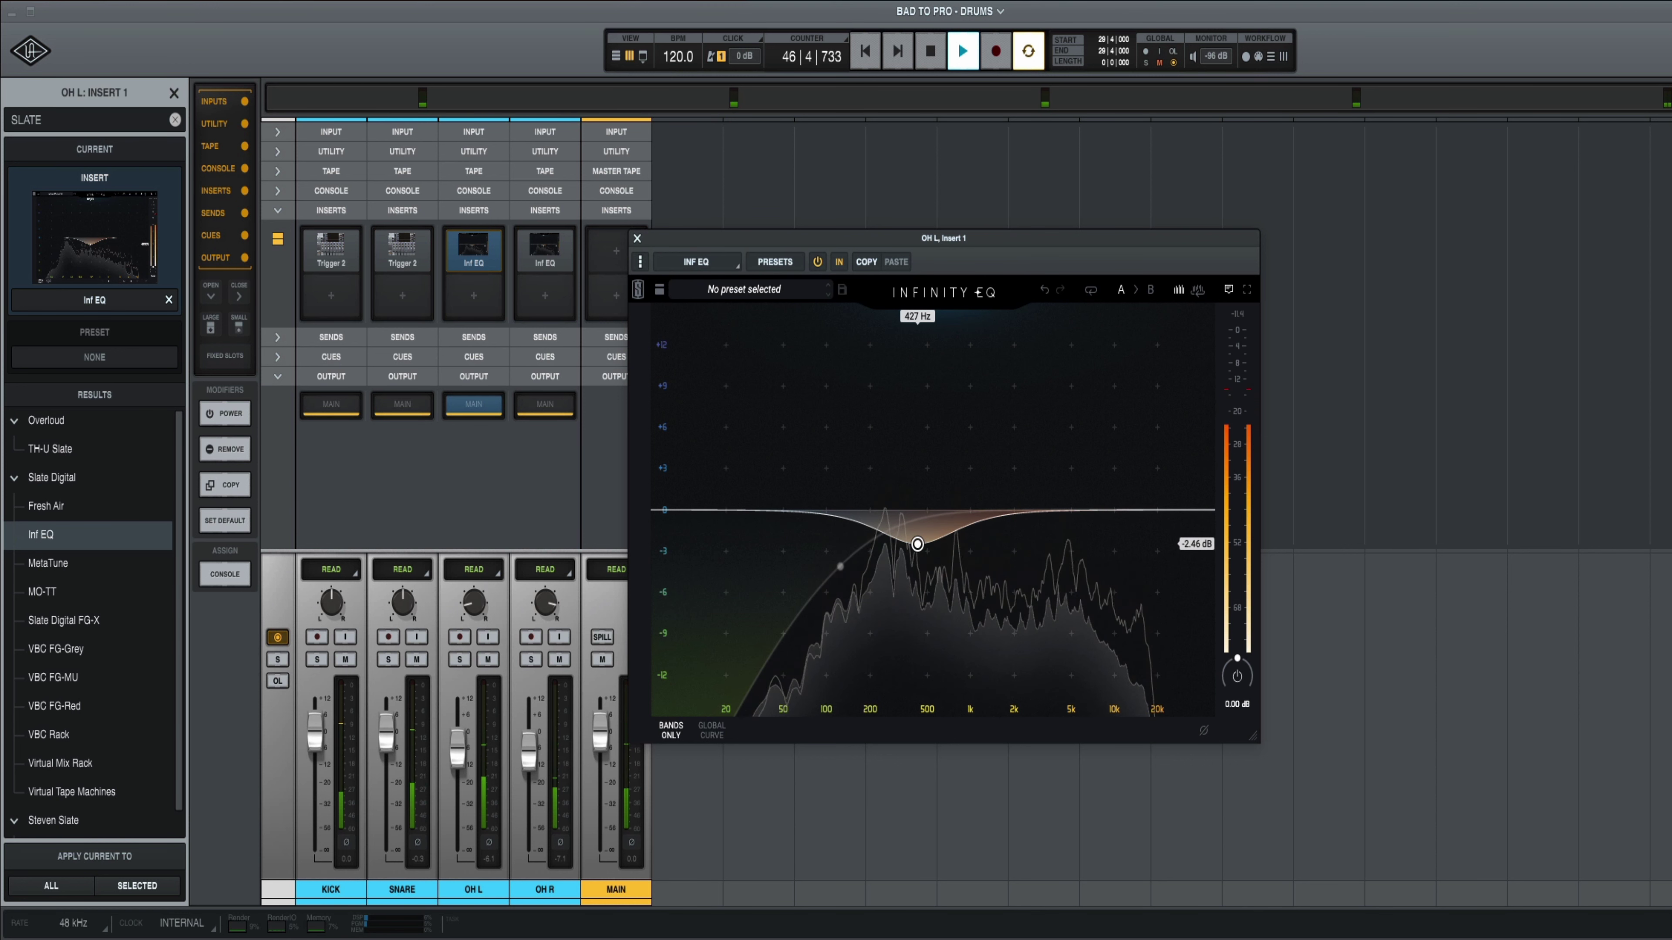
{"action": "left_click", "coordinate": [917, 572]}
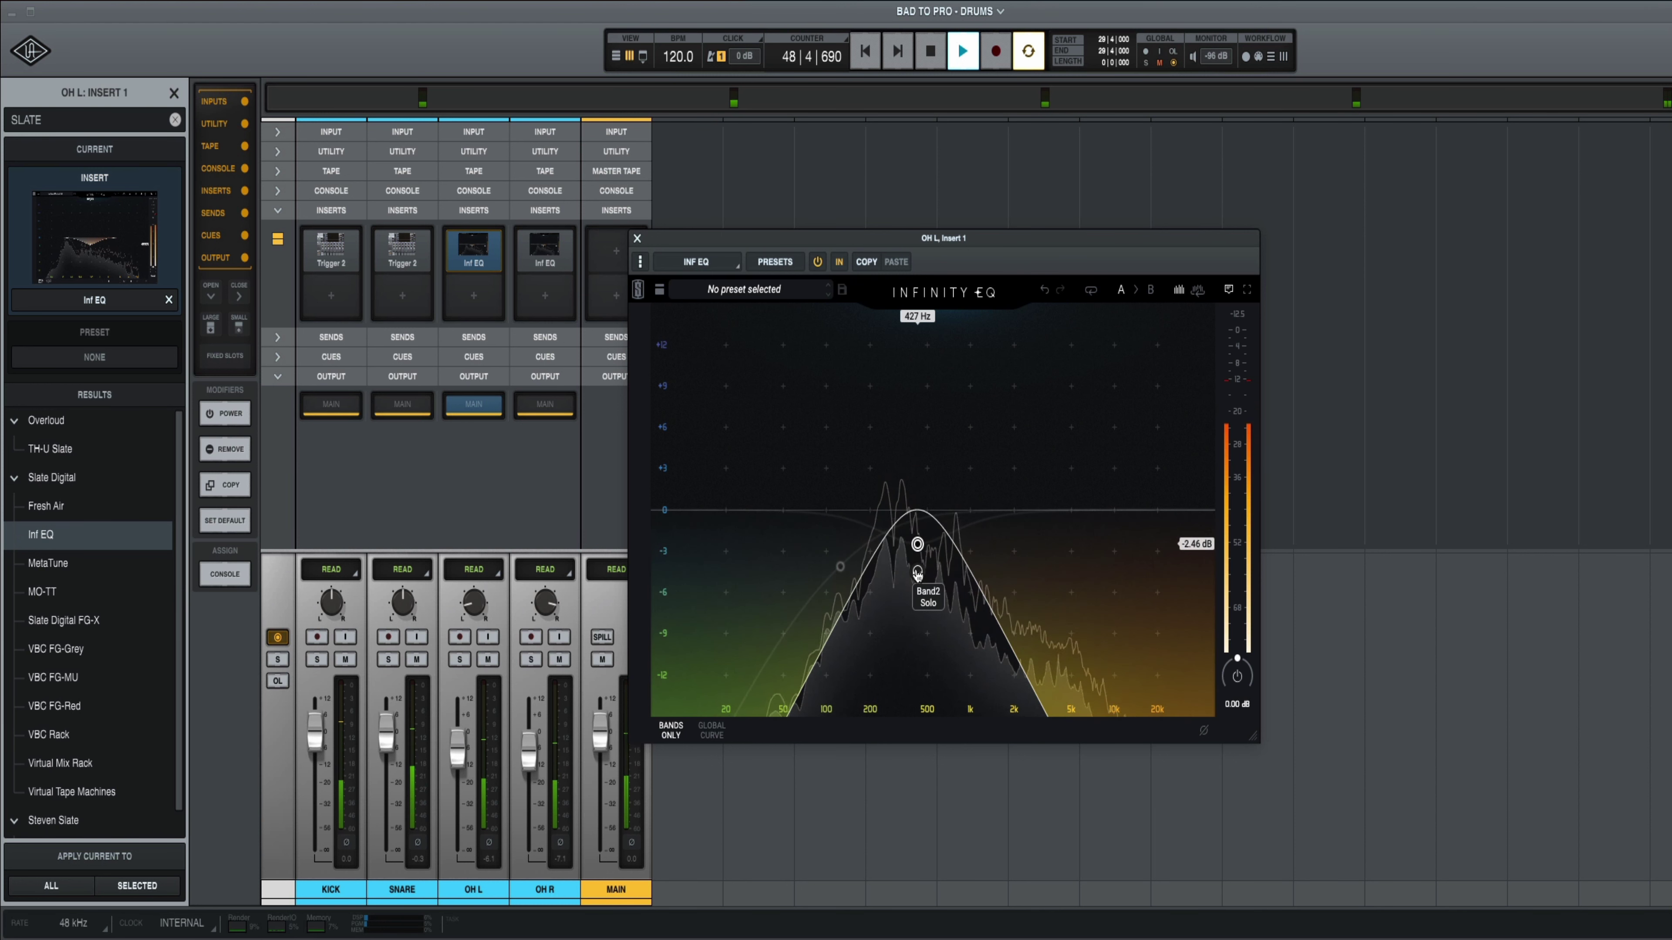
{"action": "left_click", "coordinate": [916, 574]}
Solo the OH L track, audition the bell band by itself and move its frequency slightly lower
{"action": "left_click", "coordinate": [459, 659]}
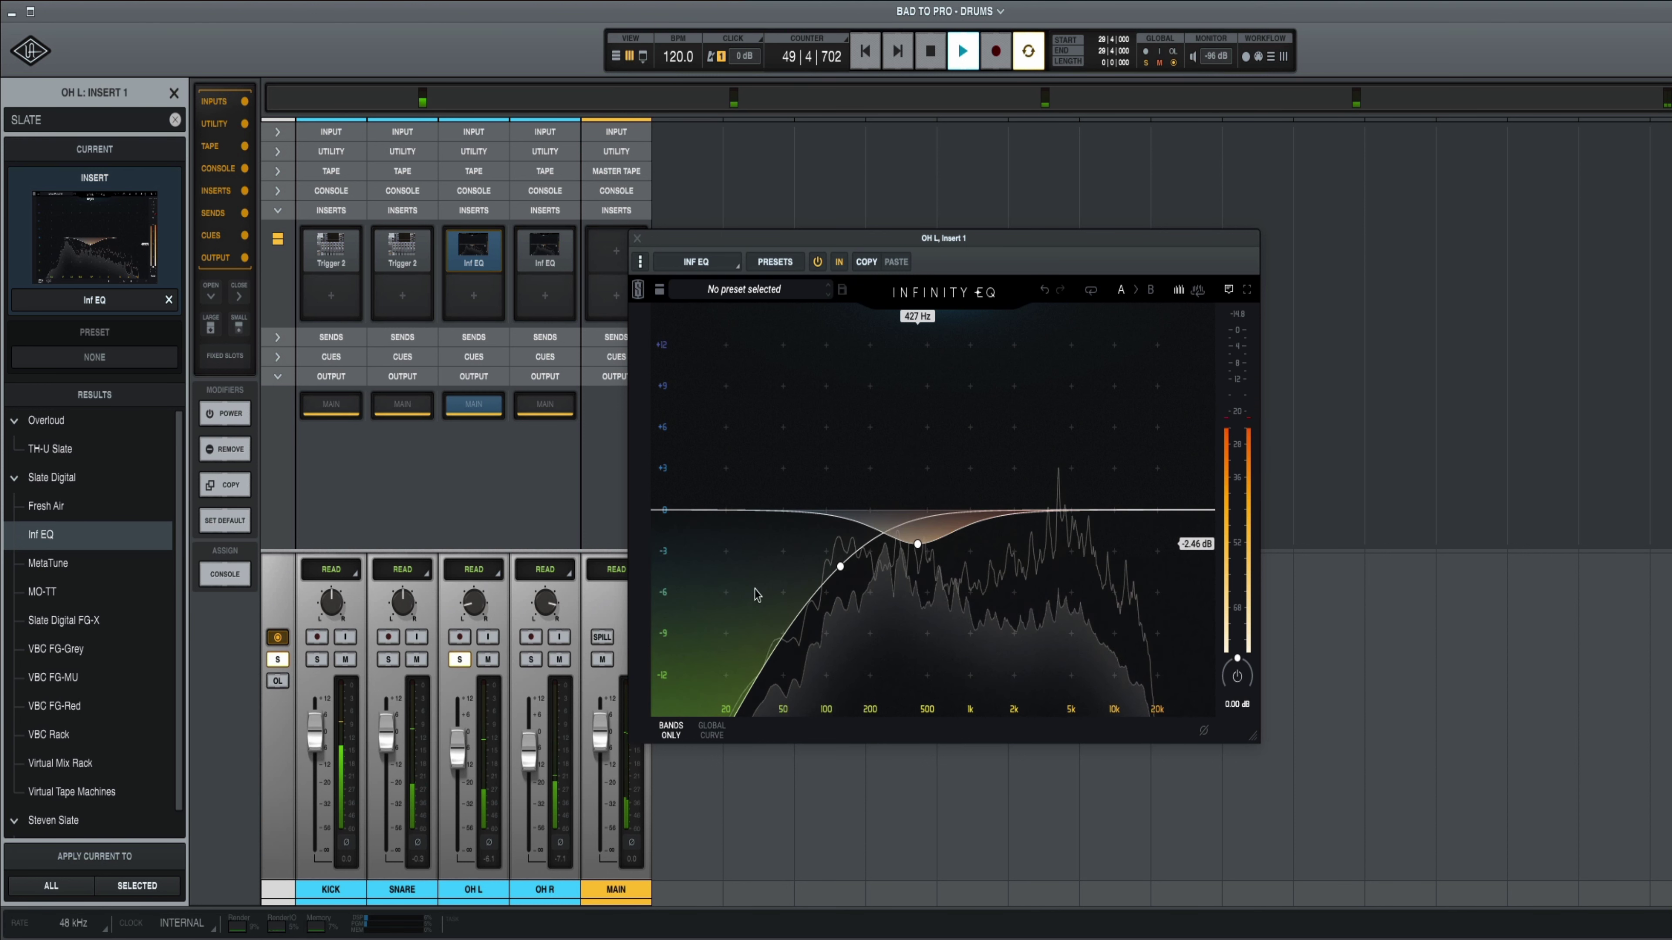
{"action": "mouse_move", "coordinate": [938, 541]}
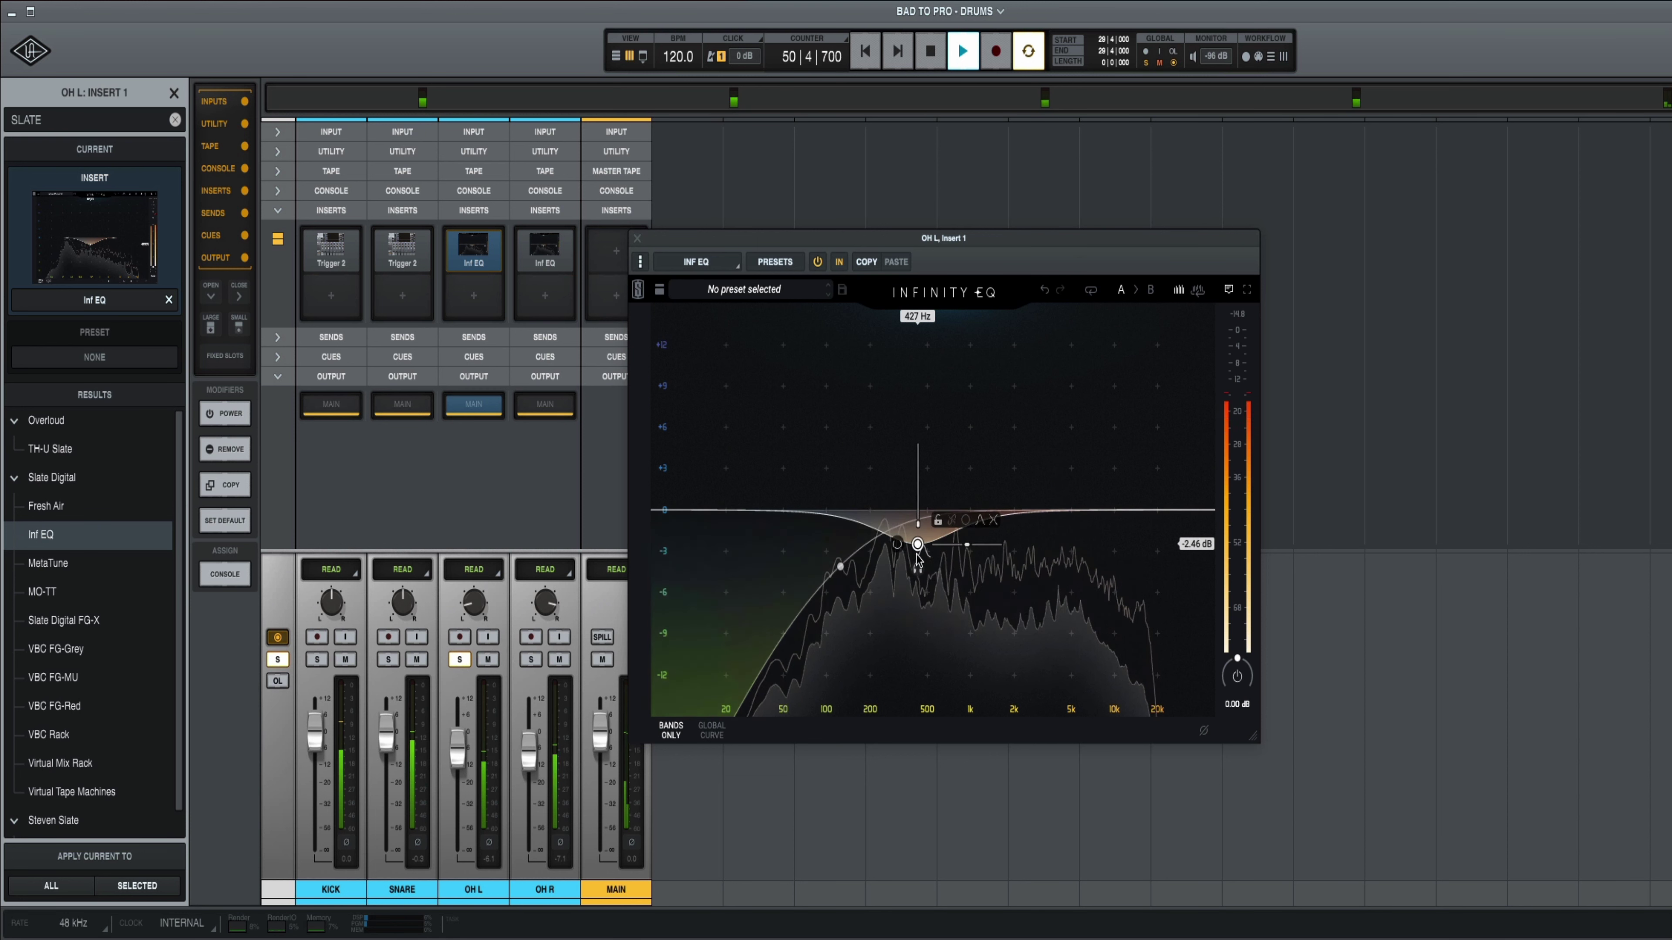
{"action": "left_click", "coordinate": [917, 574]}
{"action": "mouse_move", "coordinate": [917, 572]}
{"action": "left_mouse_down"}
{"action": "mouse_move", "coordinate": [891, 571]}
{"action": "mouse_move", "coordinate": [926, 572]}
{"action": "mouse_move", "coordinate": [907, 571]}
{"action": "left_mouse_up"}
Copy the updated OH L Infinity EQ to OH R, remove the older copy from OH R's second insert slot, and stop playback
{"action": "mouse_move", "coordinate": [474, 247]}
{"action": "left_click_drag", "start_coordinate": [474, 247], "coordinate": [560, 304]}
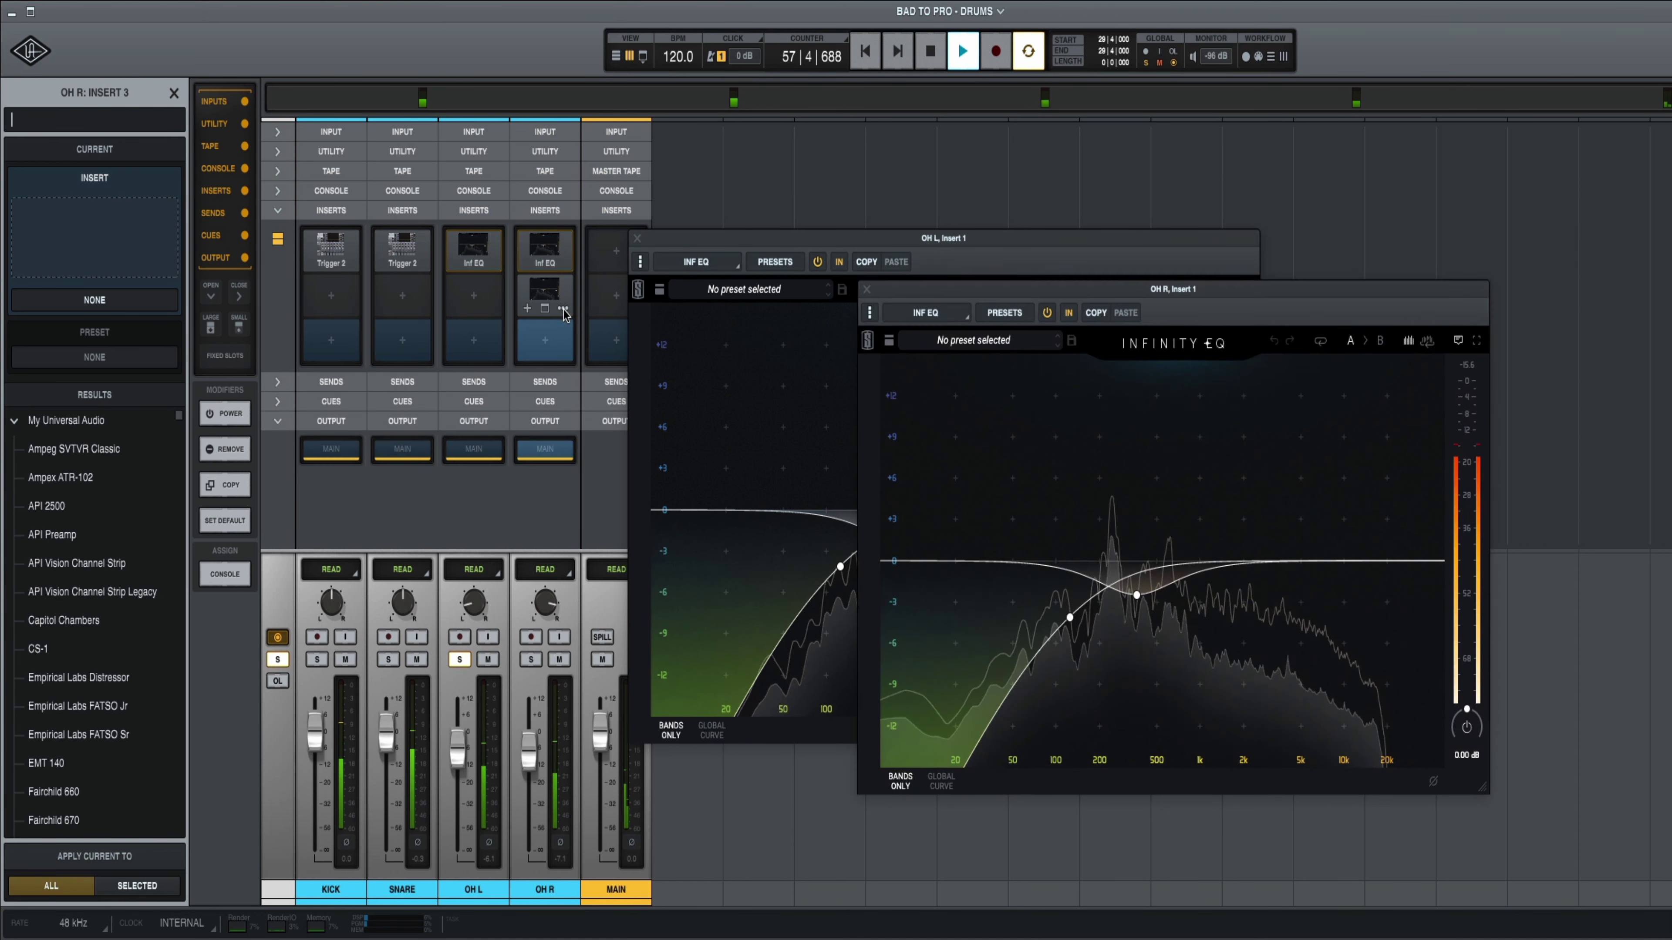
{"action": "right_click", "coordinate": [560, 305]}
{"action": "left_click", "coordinate": [553, 446]}
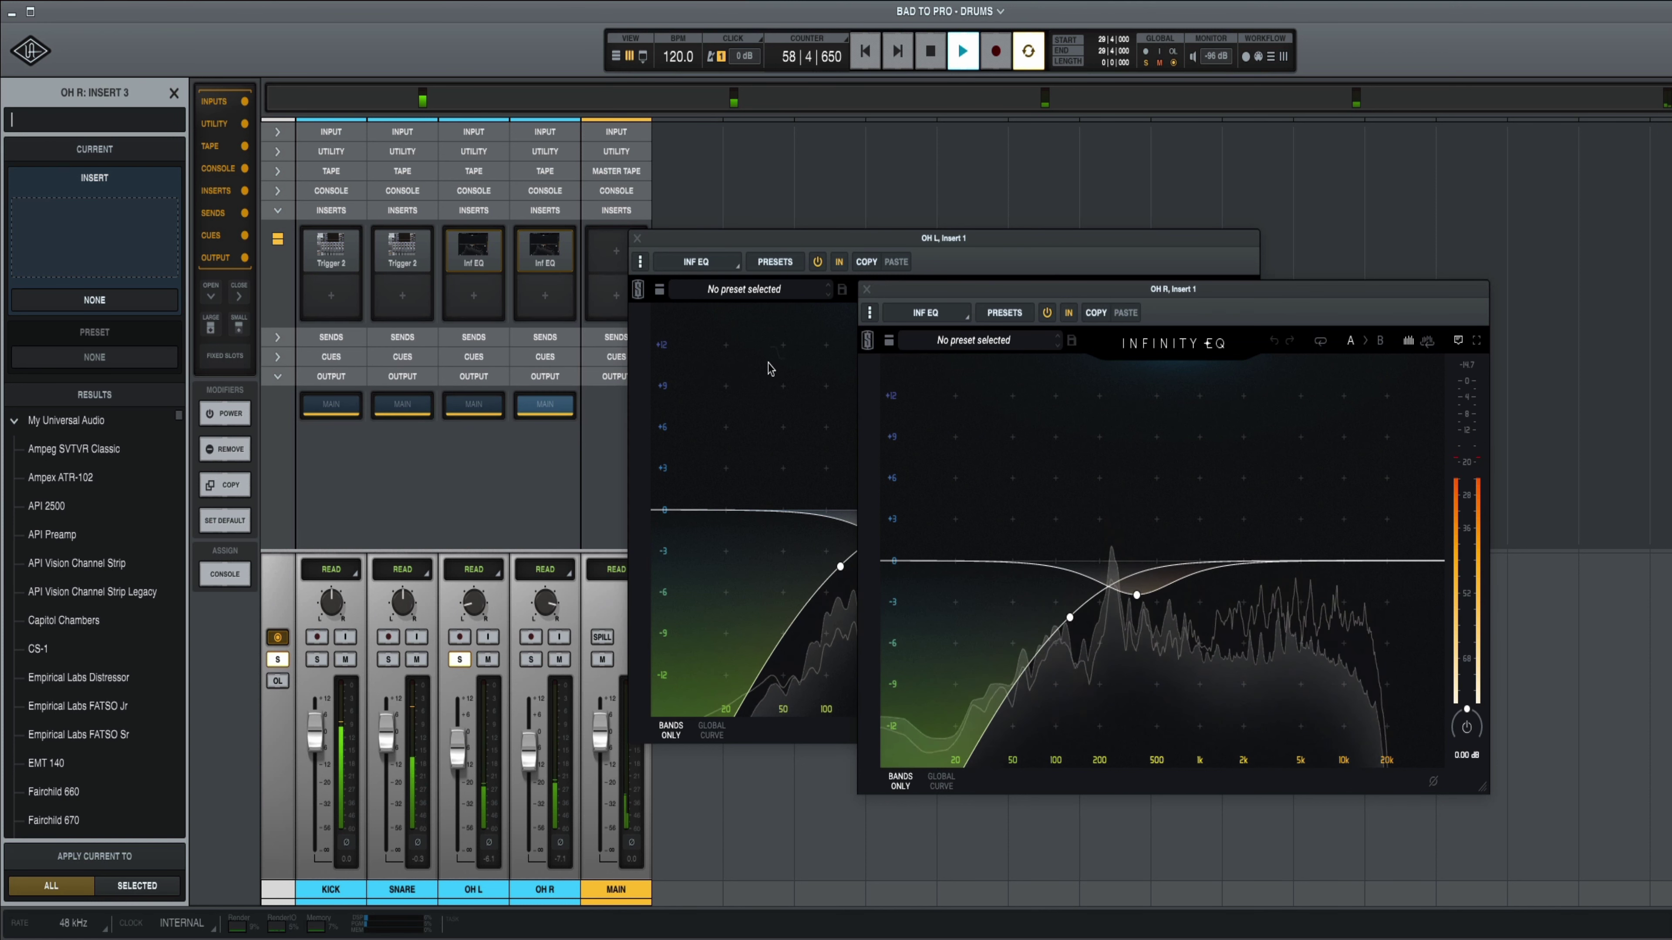
{"action": "key", "text": "space"}
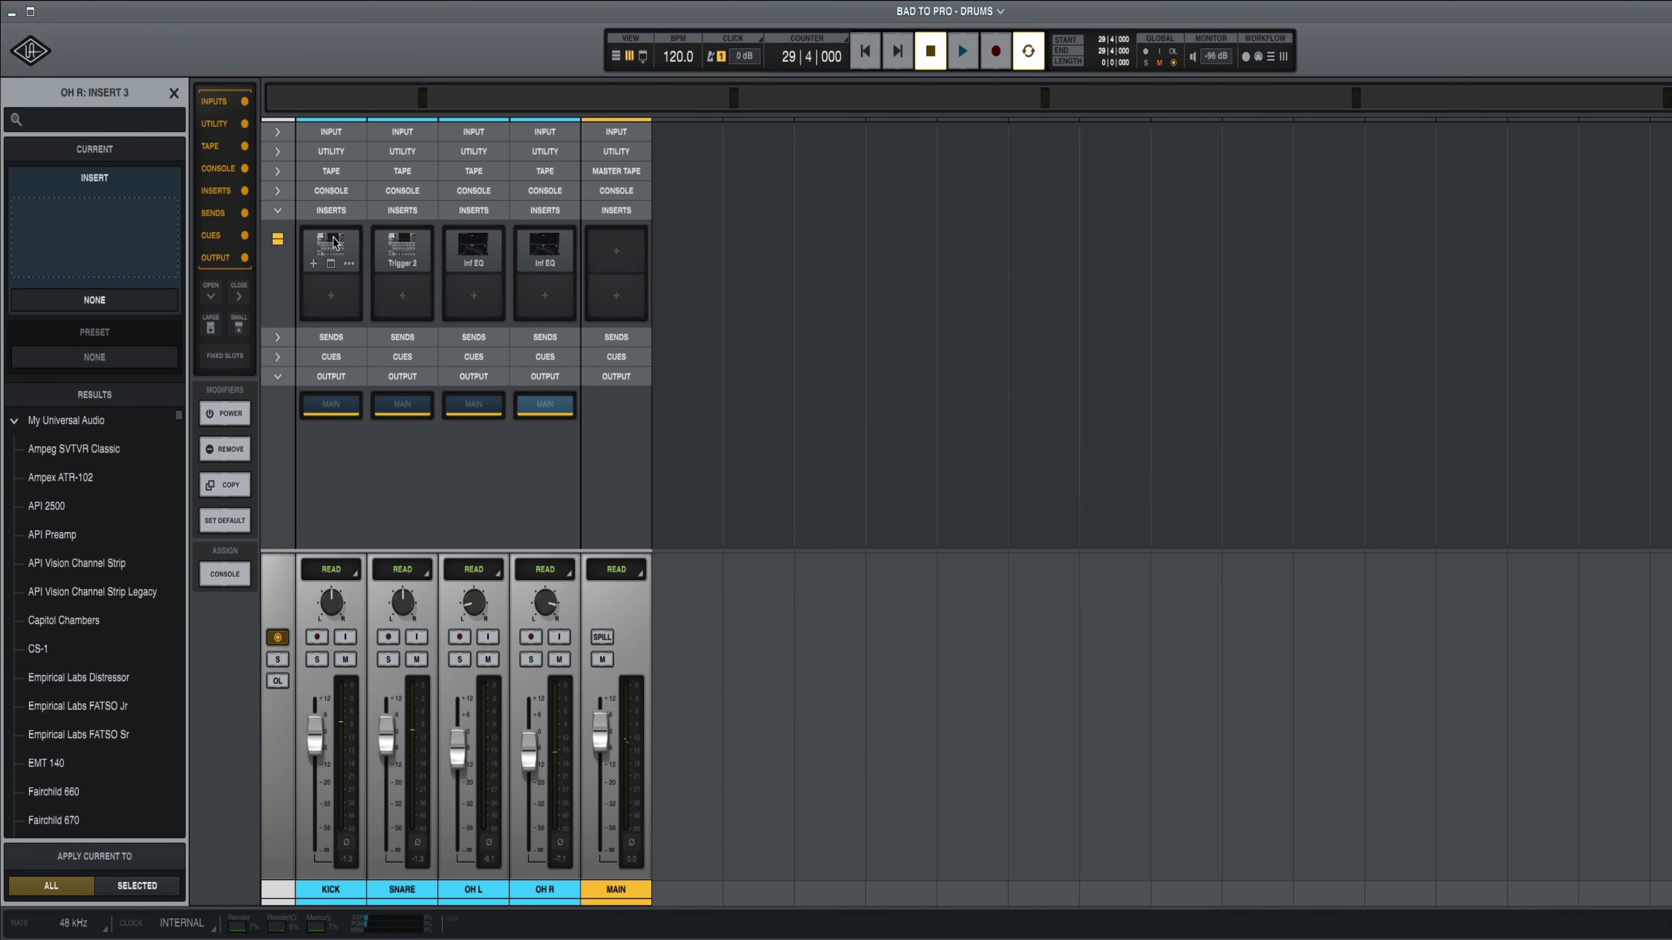
Play the raw drums with the inserts on all four tracks bypassed, and compare them with the drums with Trigger 2 and Infinity EQ enabled
{"action": "left_click_drag", "start_coordinate": [334, 243], "coordinate": [533, 248]}
{"action": "key", "text": "space"}
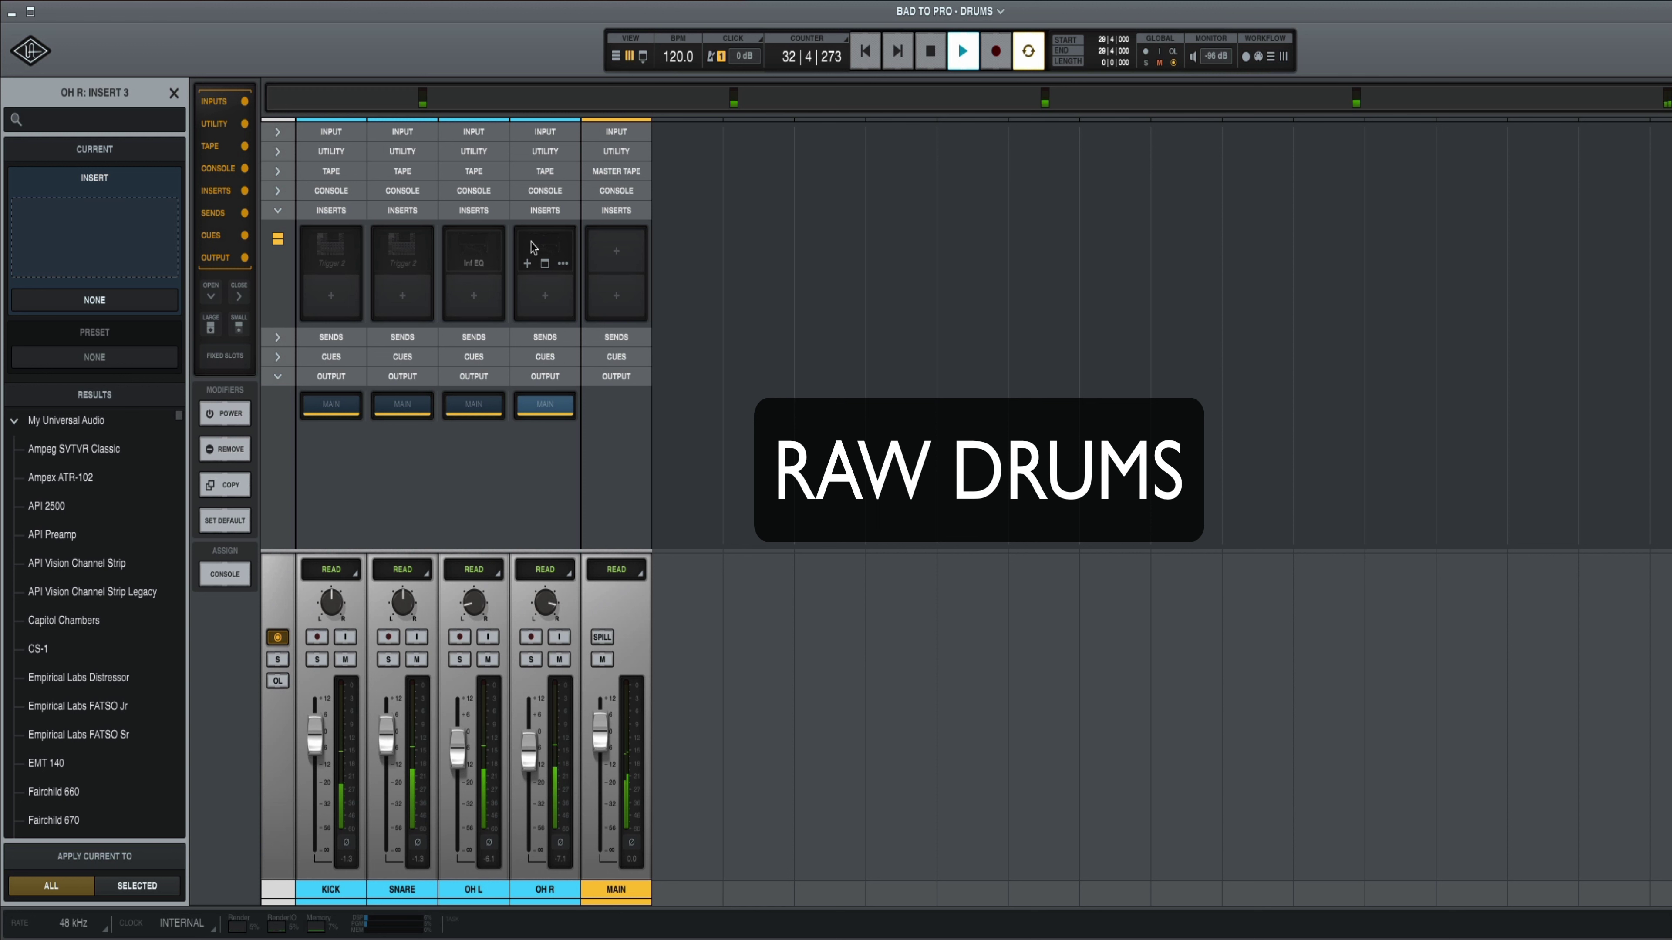
{"action": "key", "text": "space"}
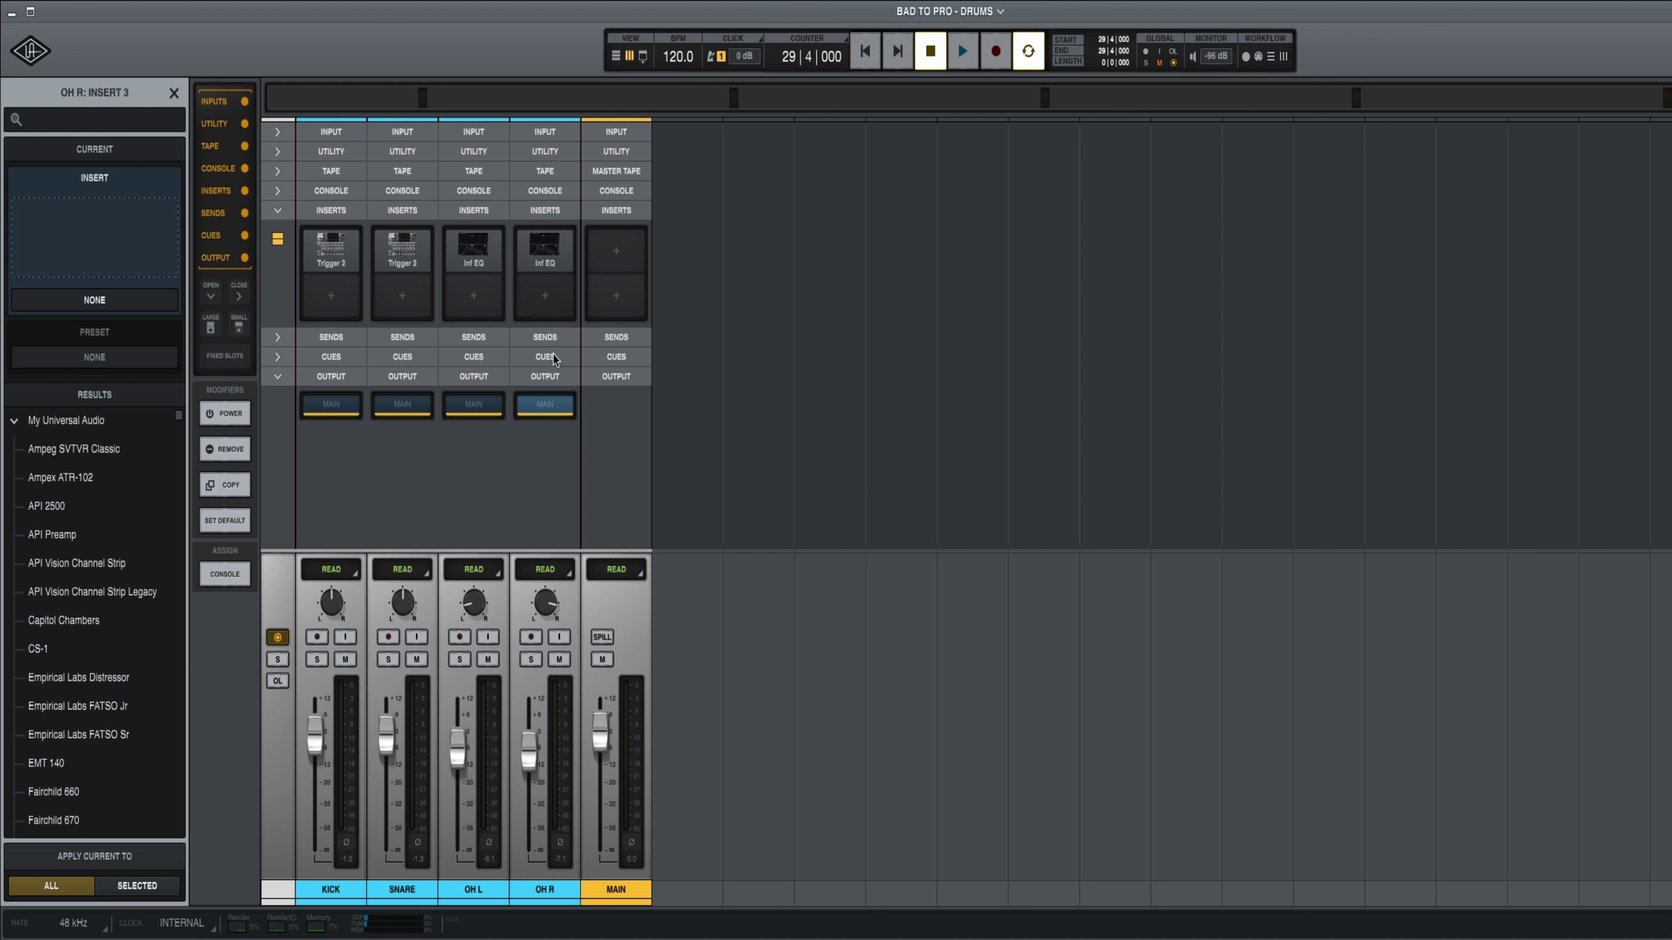
{"action": "key", "text": "space"}
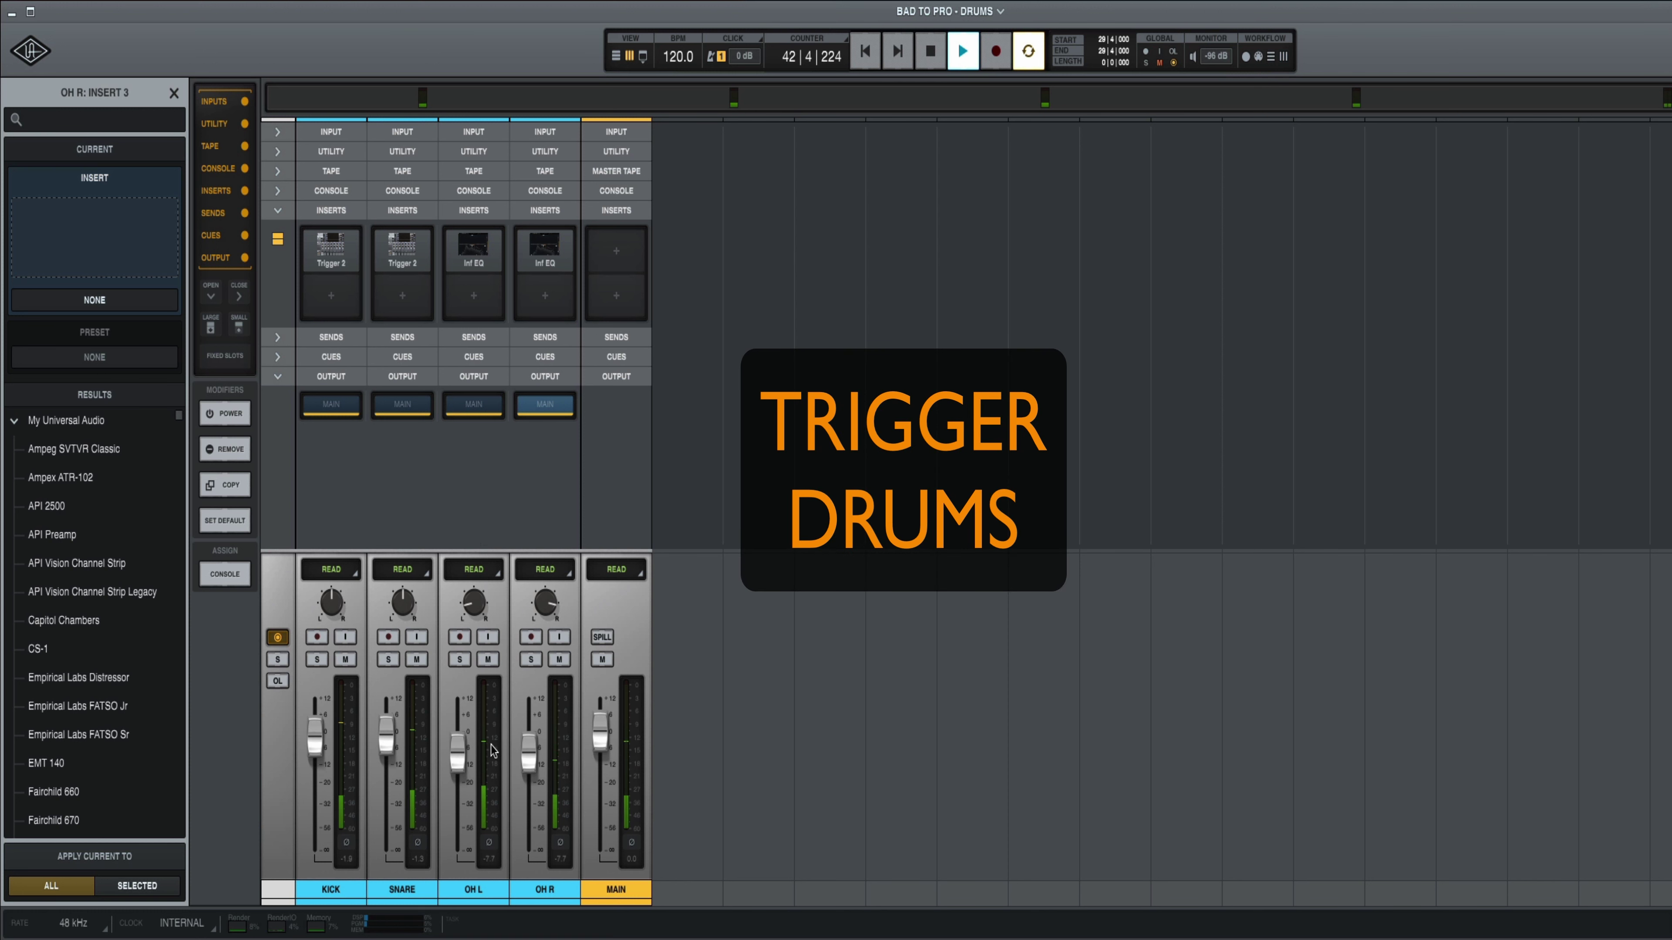
{"action": "key", "text": "space"}
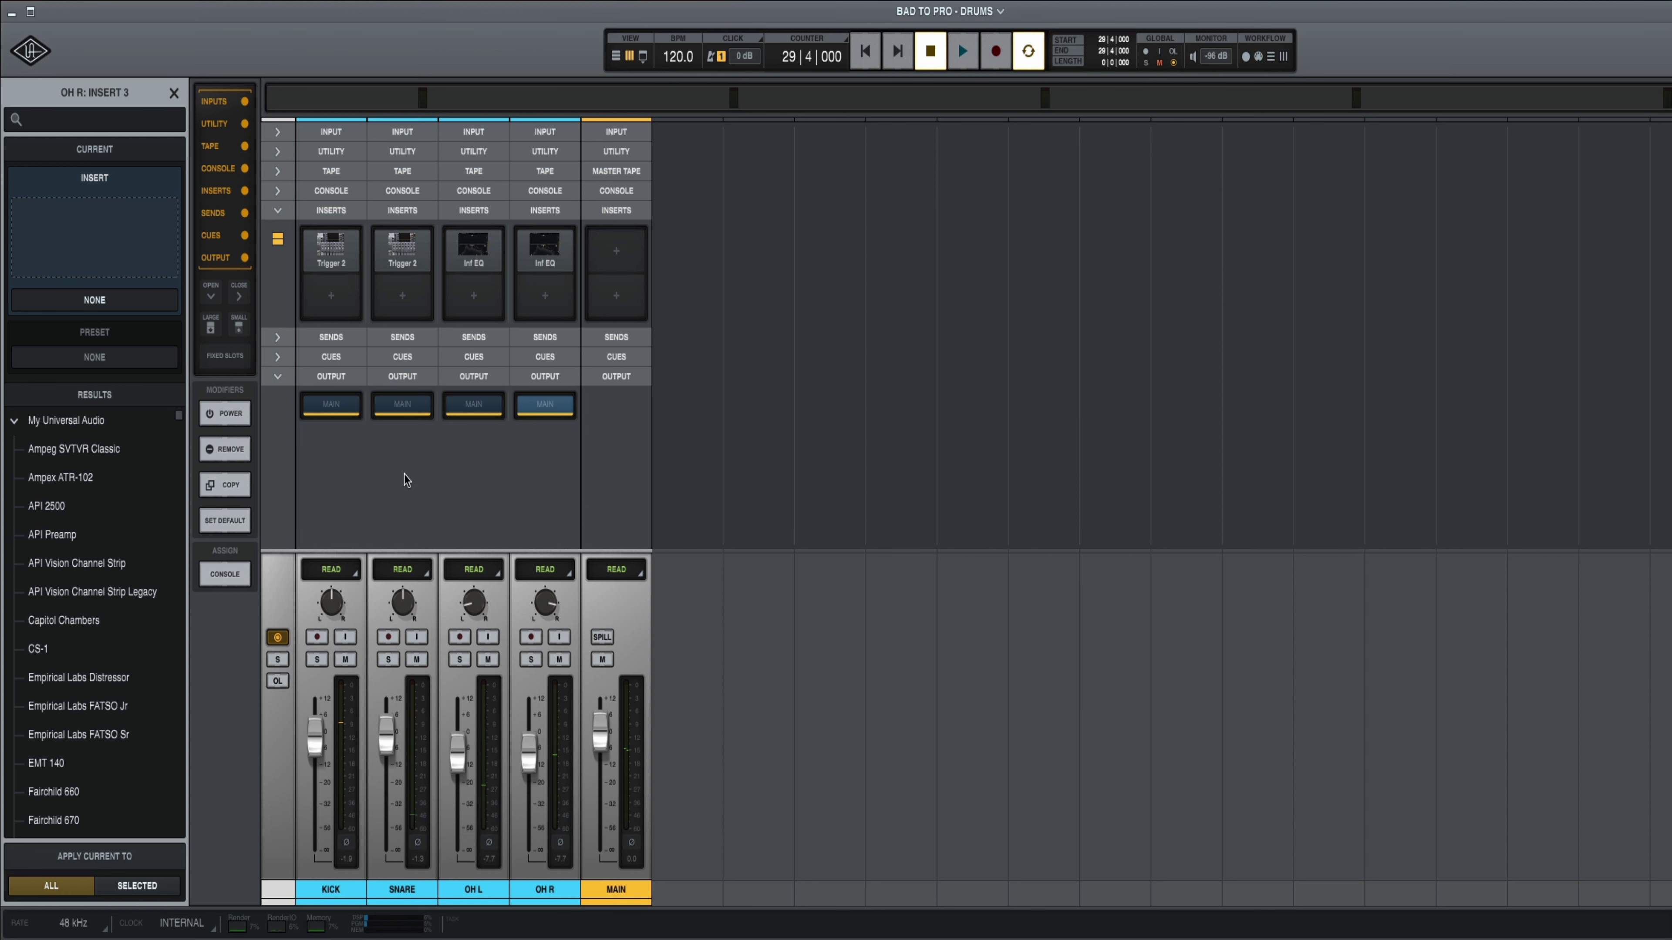